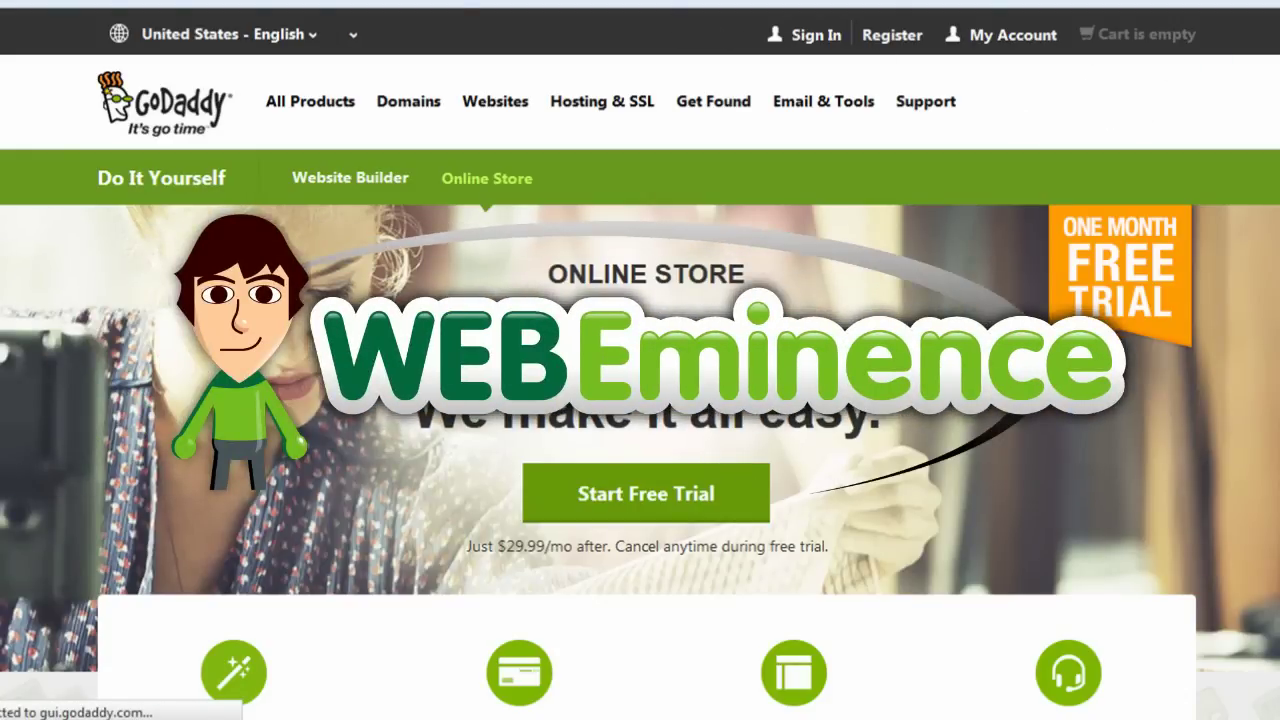
- Scroll down through the Online Store overview to the customer showcase
{"action": "scroll", "coordinate": [640, 400], "scroll_direction": "down", "scroll_amount": 5}
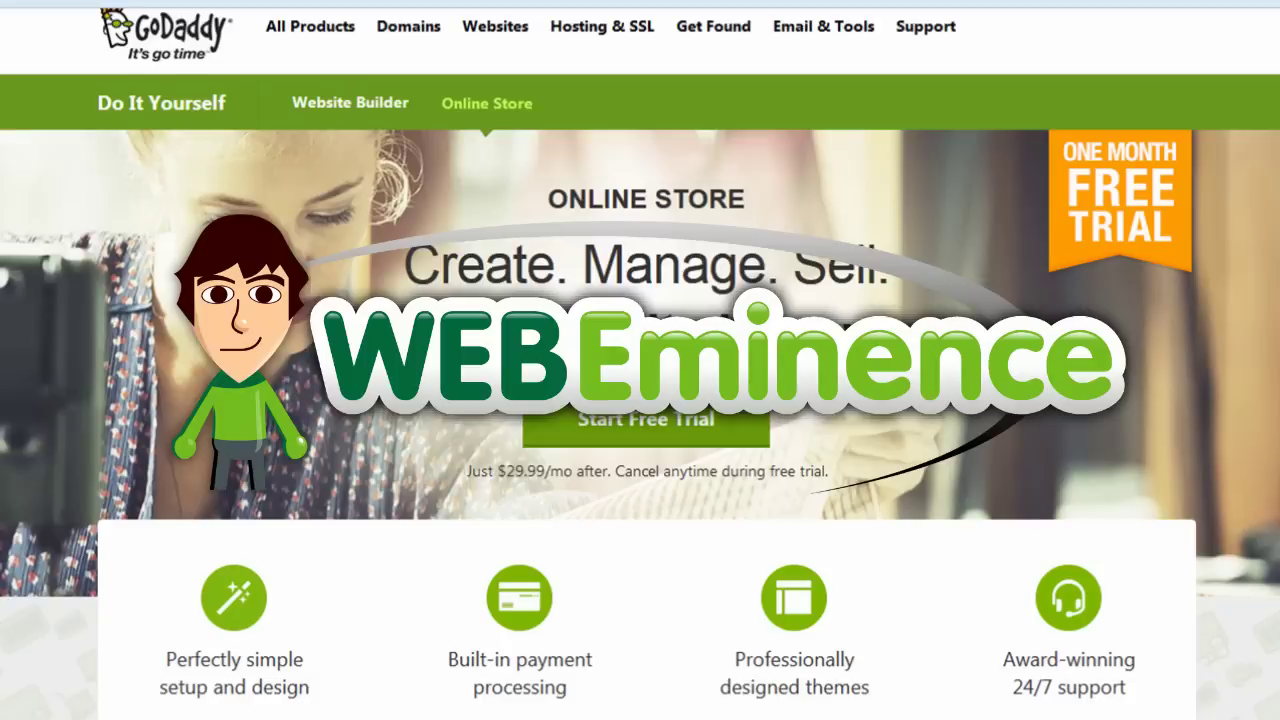
{"action": "scroll", "coordinate": [640, 400], "scroll_direction": "down", "scroll_amount": 7}
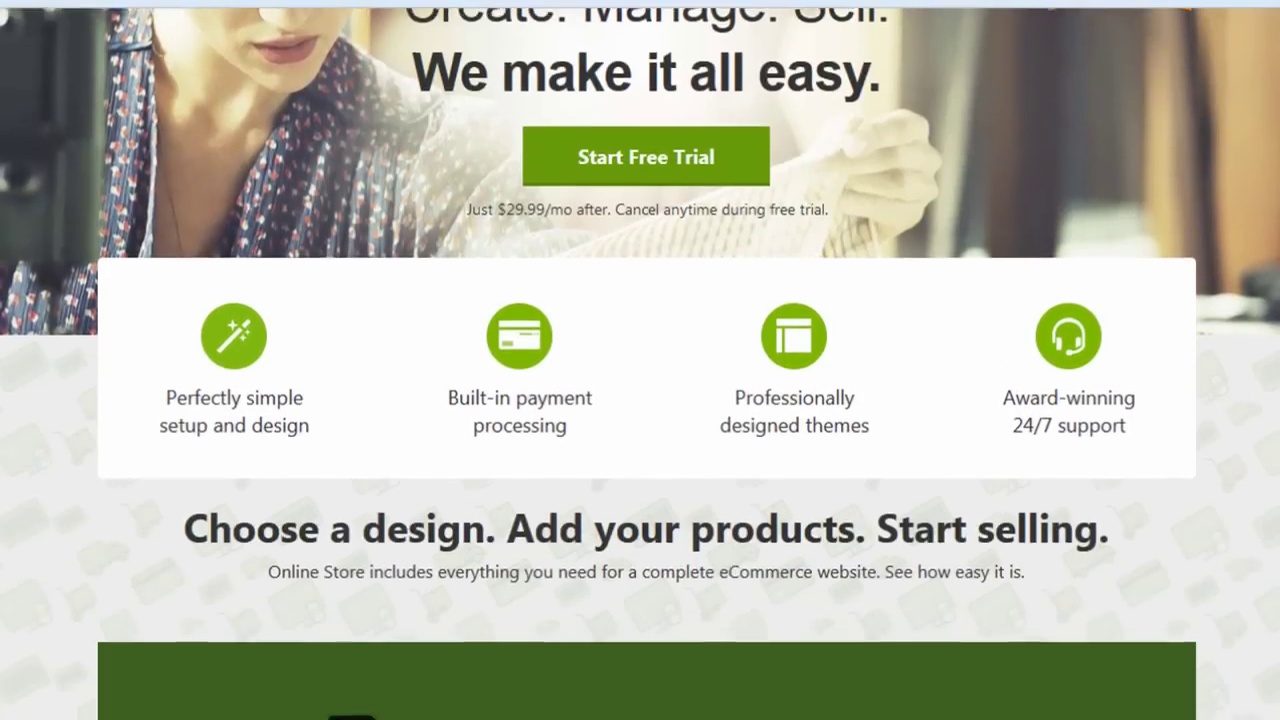
{"action": "scroll", "coordinate": [640, 400], "scroll_direction": "down", "scroll_amount": 7}
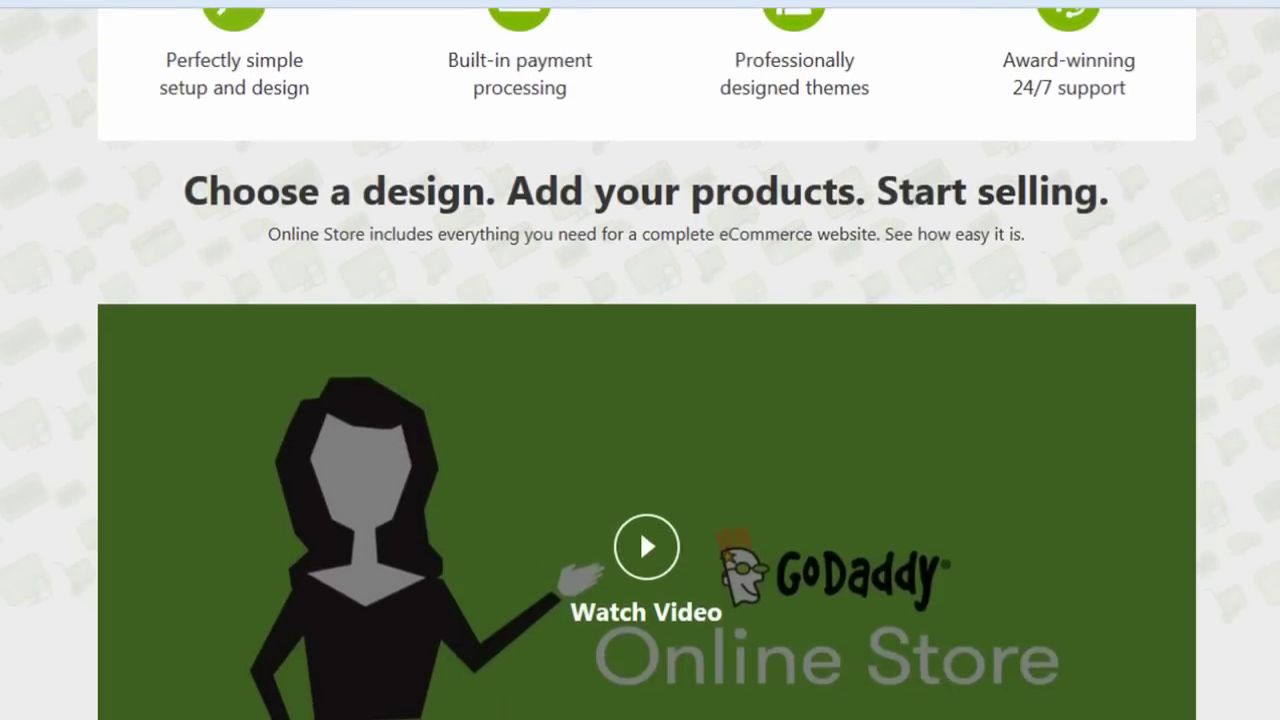
{"action": "scroll", "coordinate": [640, 400], "scroll_direction": "down", "scroll_amount": 7}
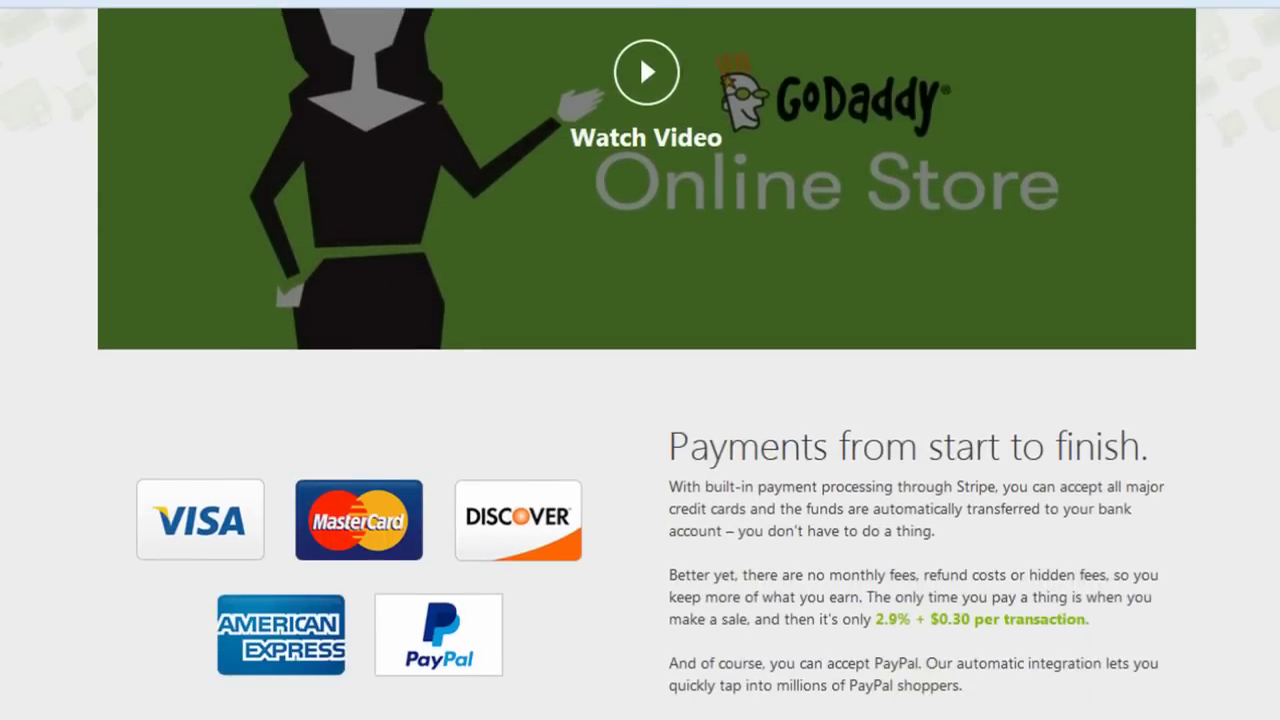
{"action": "scroll", "coordinate": [640, 400], "scroll_direction": "down", "scroll_amount": 6}
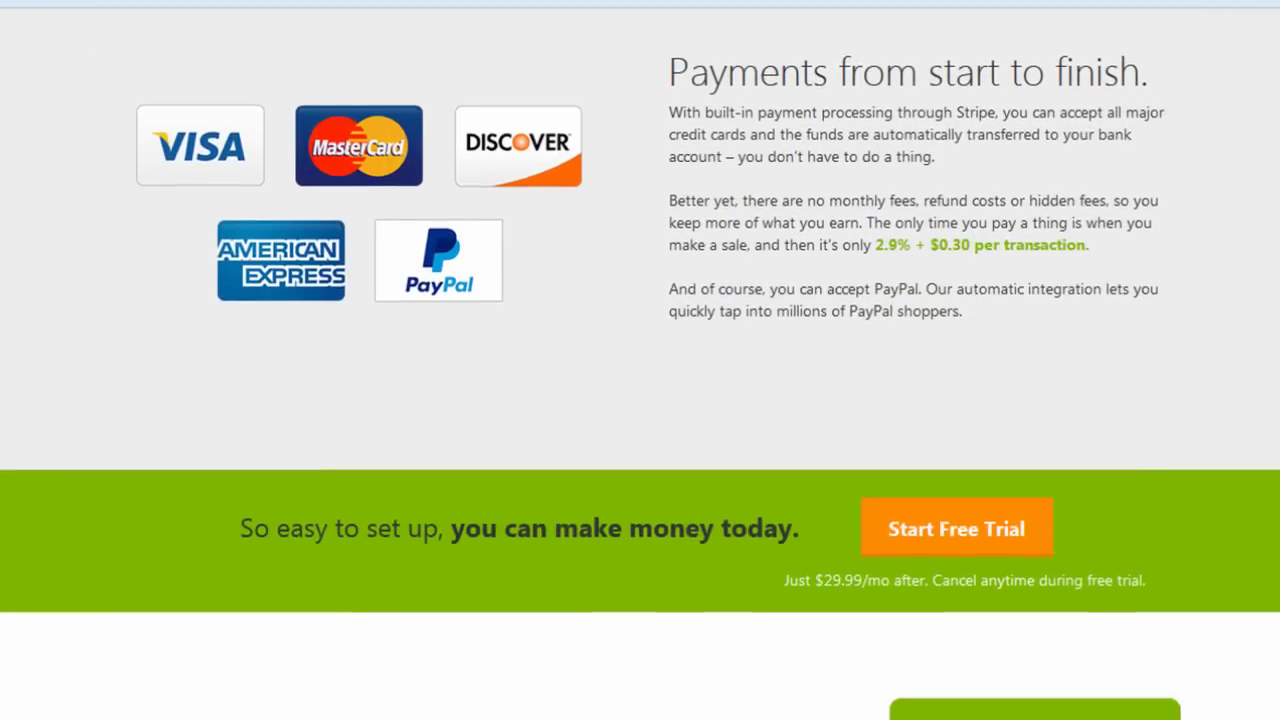
{"action": "scroll", "coordinate": [640, 400], "scroll_direction": "down", "scroll_amount": 6}
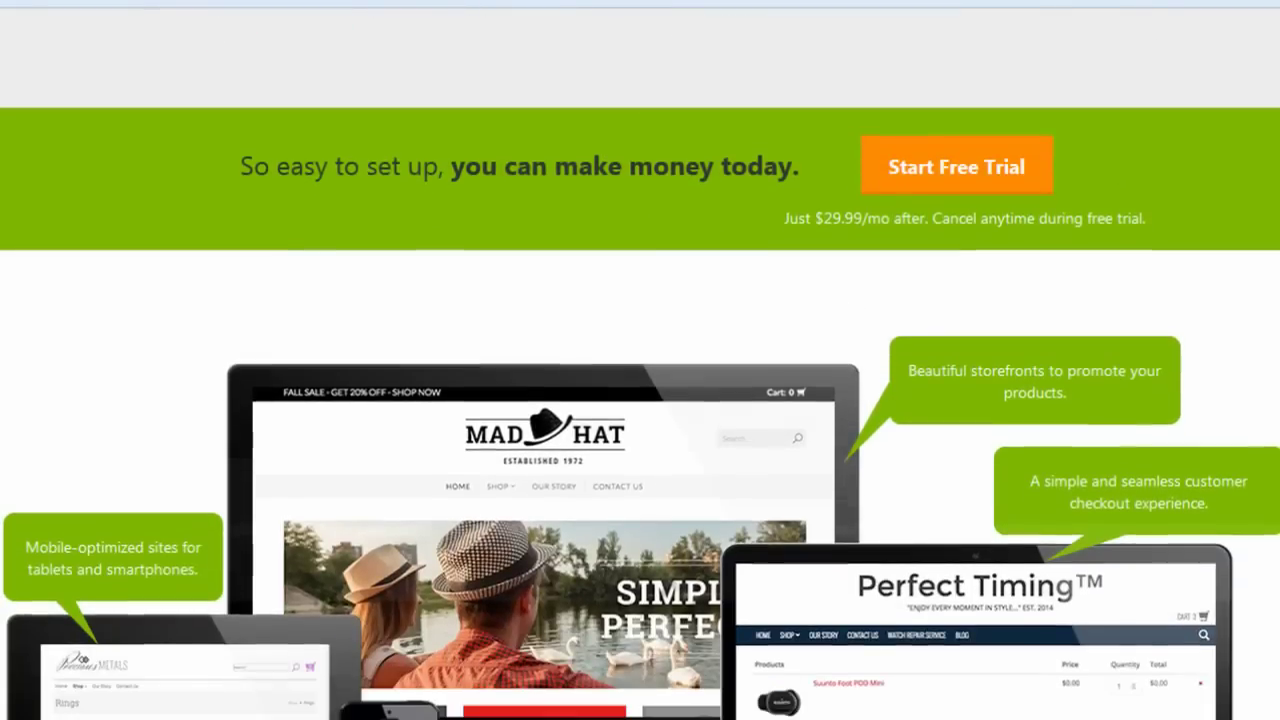
{"action": "scroll", "coordinate": [640, 400], "scroll_direction": "down", "scroll_amount": 9}
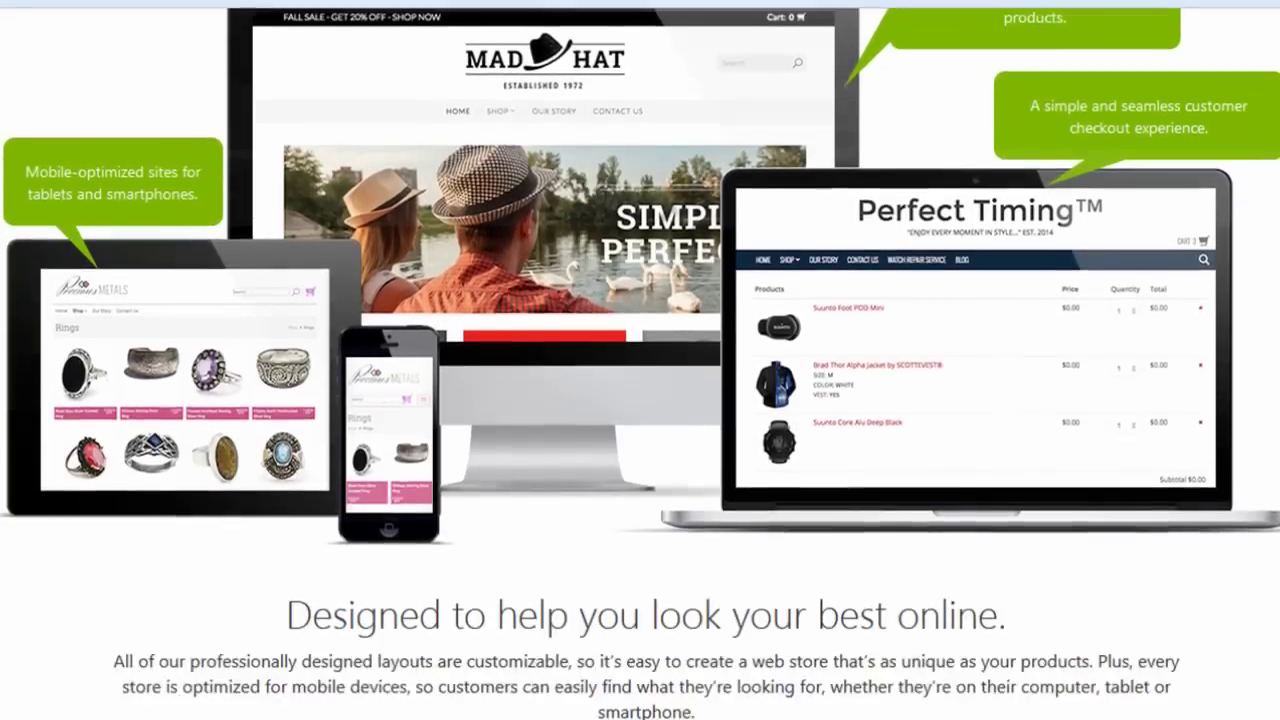
{"action": "scroll", "coordinate": [640, 400], "scroll_direction": "down", "scroll_amount": 10}
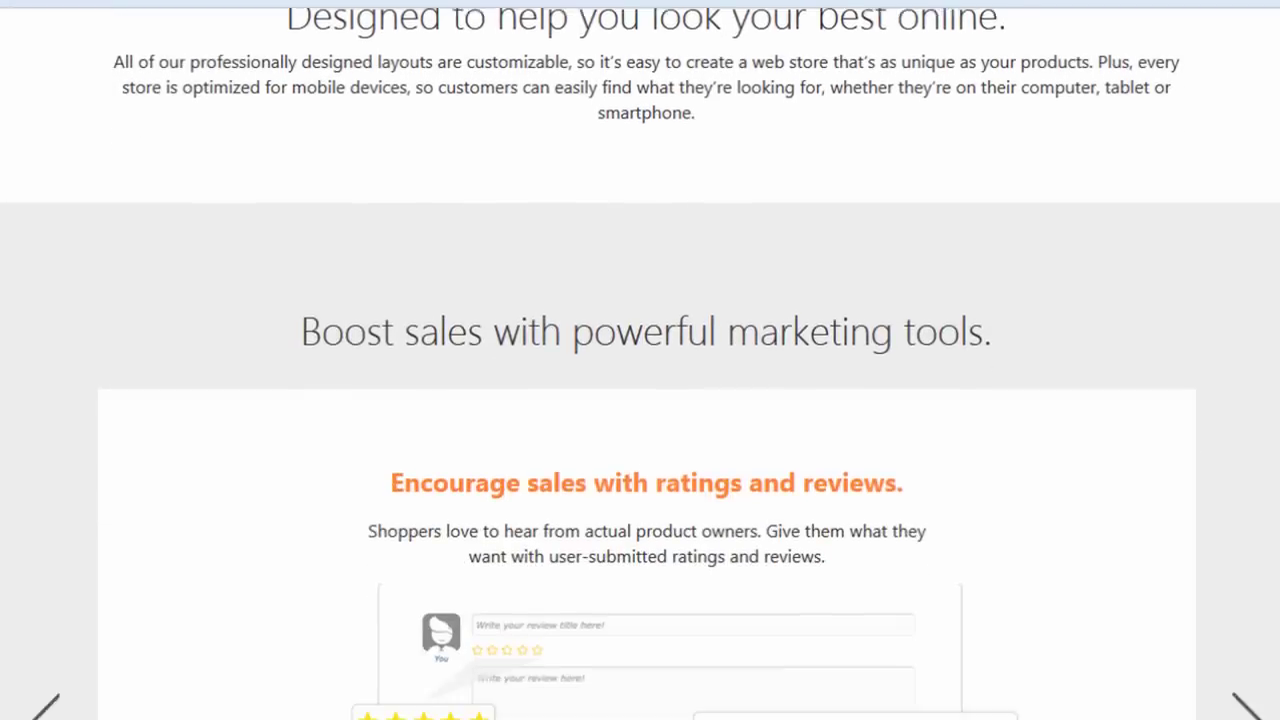
{"action": "scroll", "coordinate": [640, 400], "scroll_direction": "down", "scroll_amount": 9}
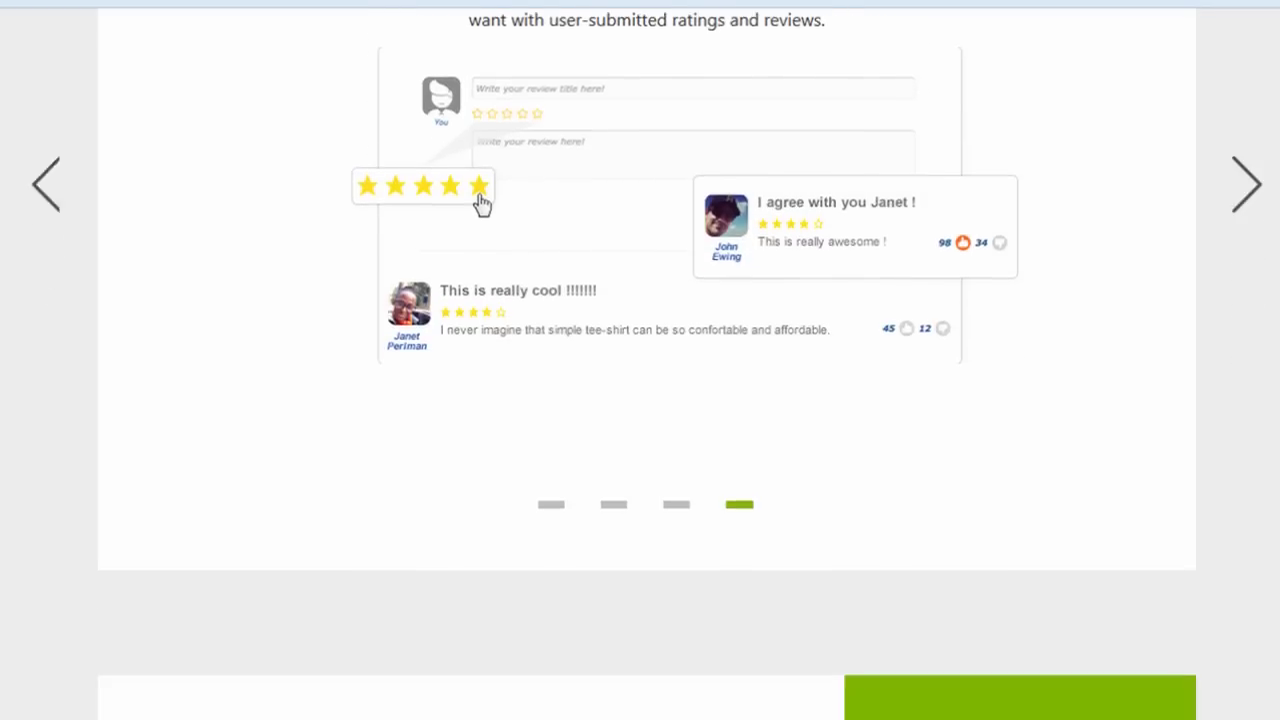
{"action": "scroll", "coordinate": [640, 400], "scroll_direction": "down", "scroll_amount": 10}
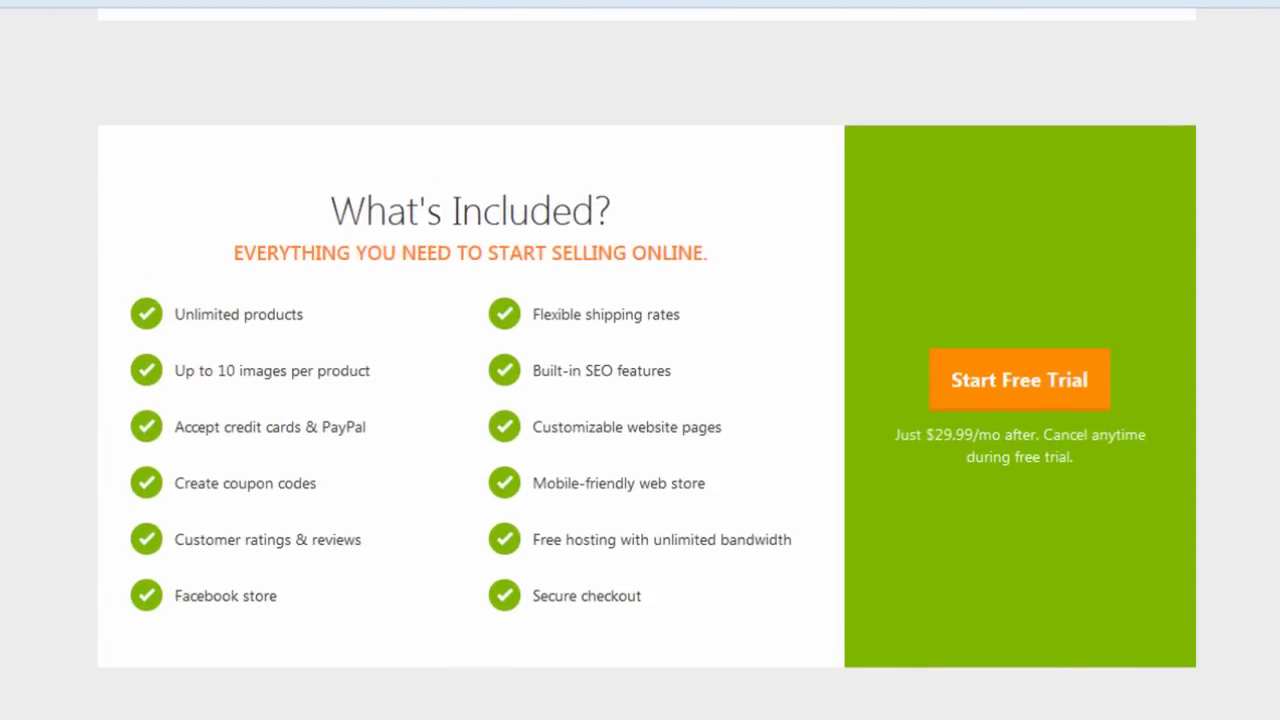
{"action": "scroll", "coordinate": [640, 400], "scroll_direction": "down", "scroll_amount": 7}
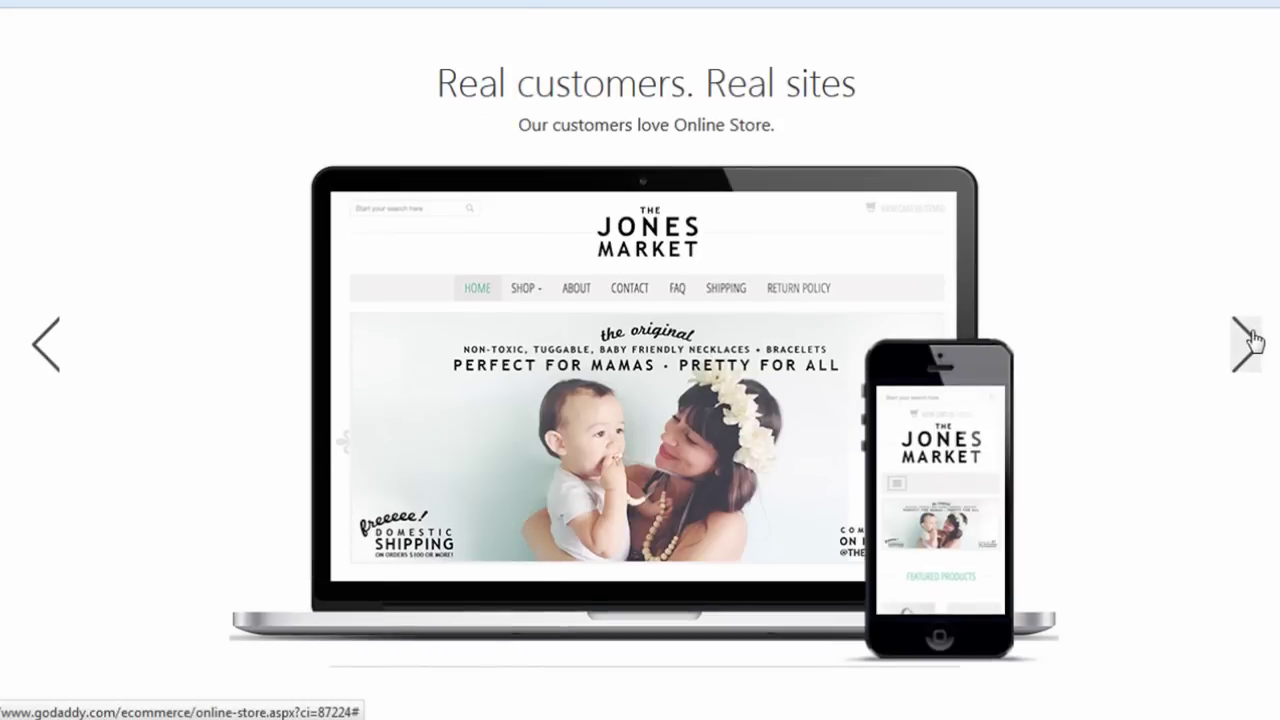
- Advance the customer showcase carousel store by store to the Web Eminence Test Product page
{"action": "left_click", "coordinate": [1250, 344]}
{"action": "left_click", "coordinate": [1250, 344]}
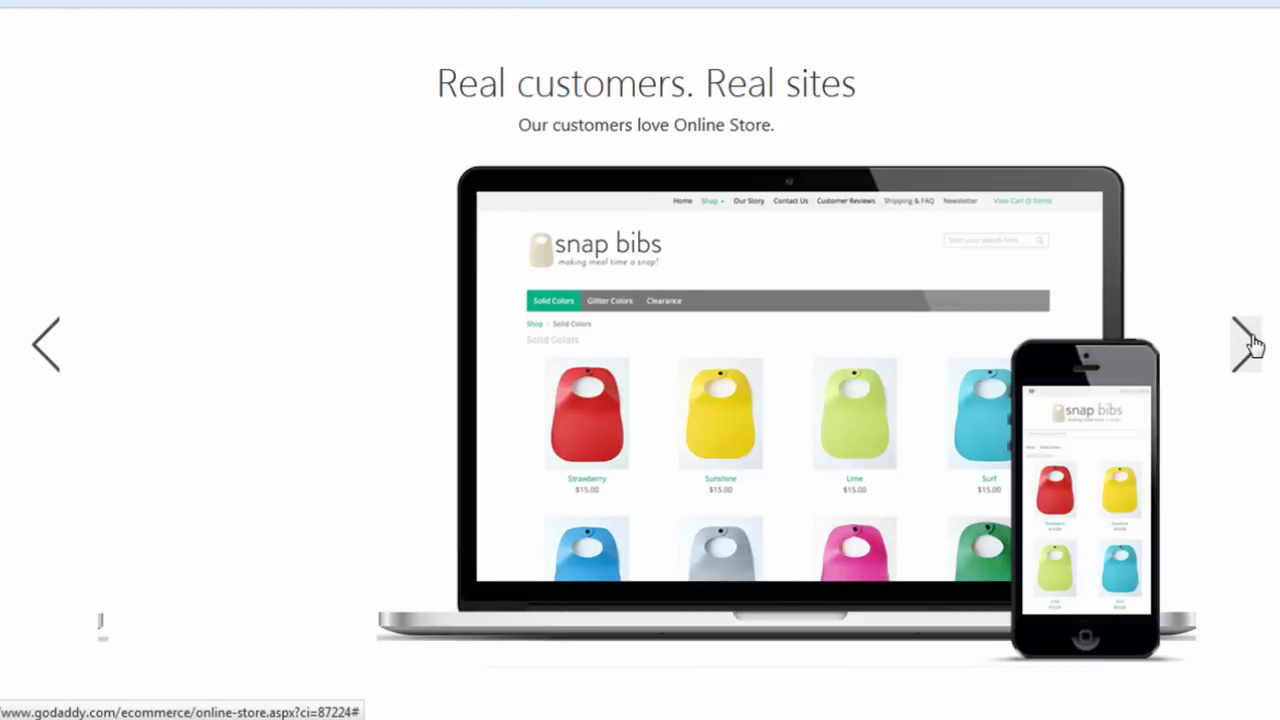
{"action": "left_click", "coordinate": [1250, 344]}
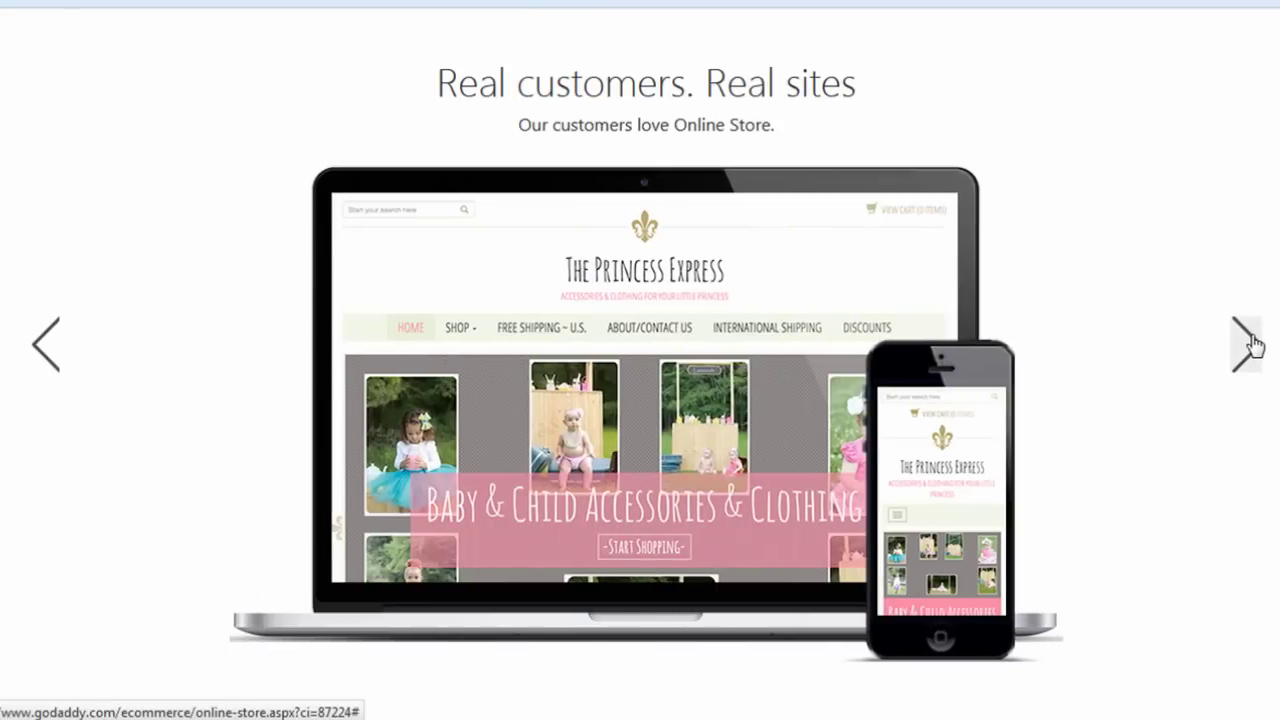
{"action": "left_click", "coordinate": [1250, 344]}
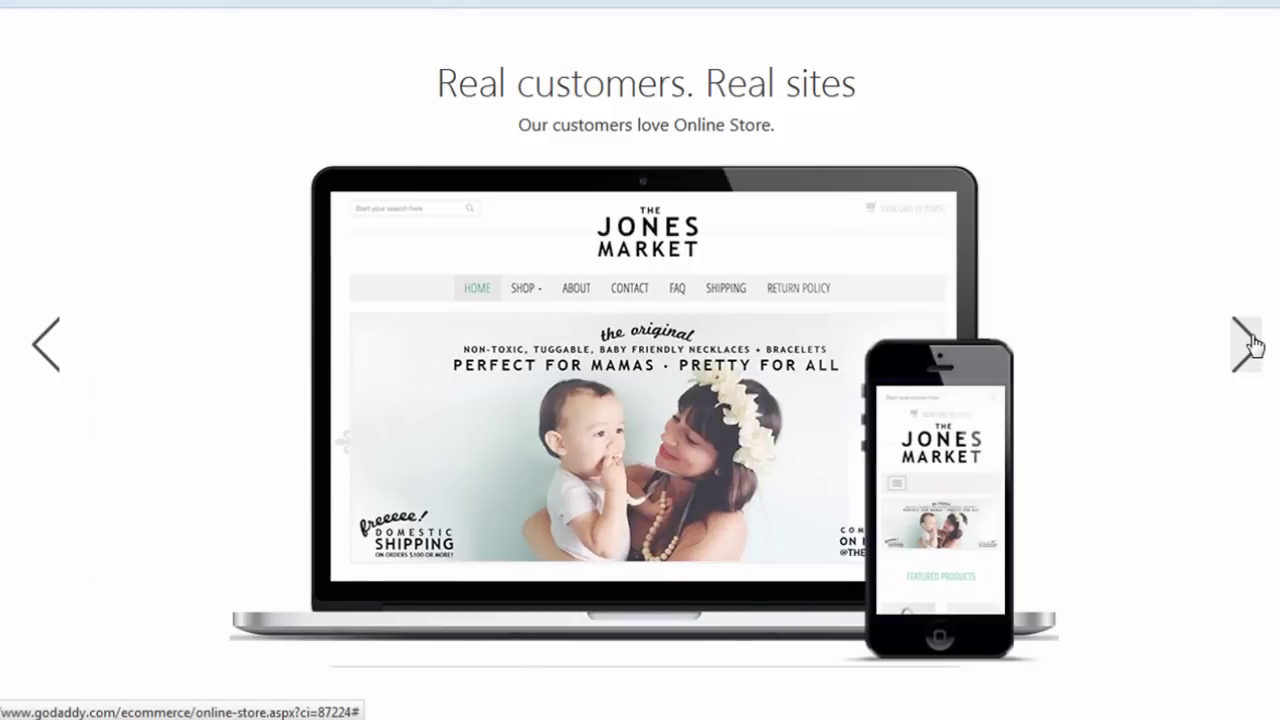
{"action": "left_click", "coordinate": [1250, 344]}
{"action": "left_click", "coordinate": [1250, 344]}
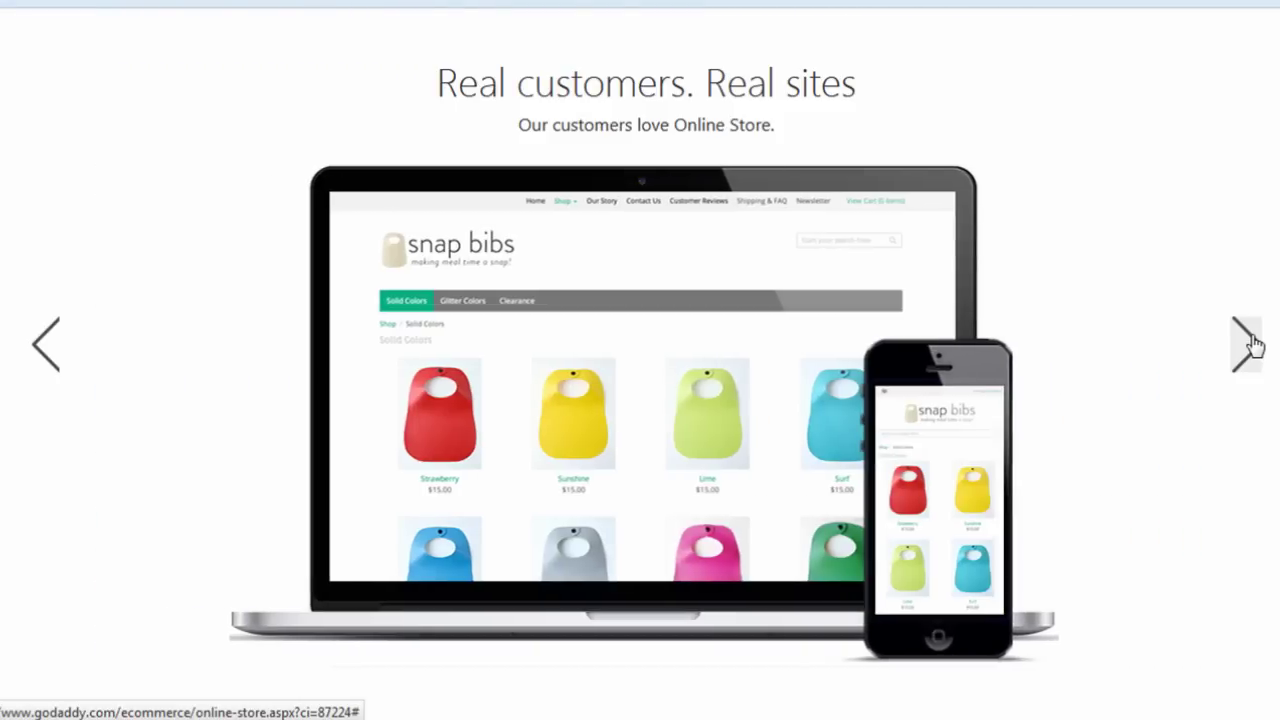
{"action": "left_click", "coordinate": [1250, 344]}
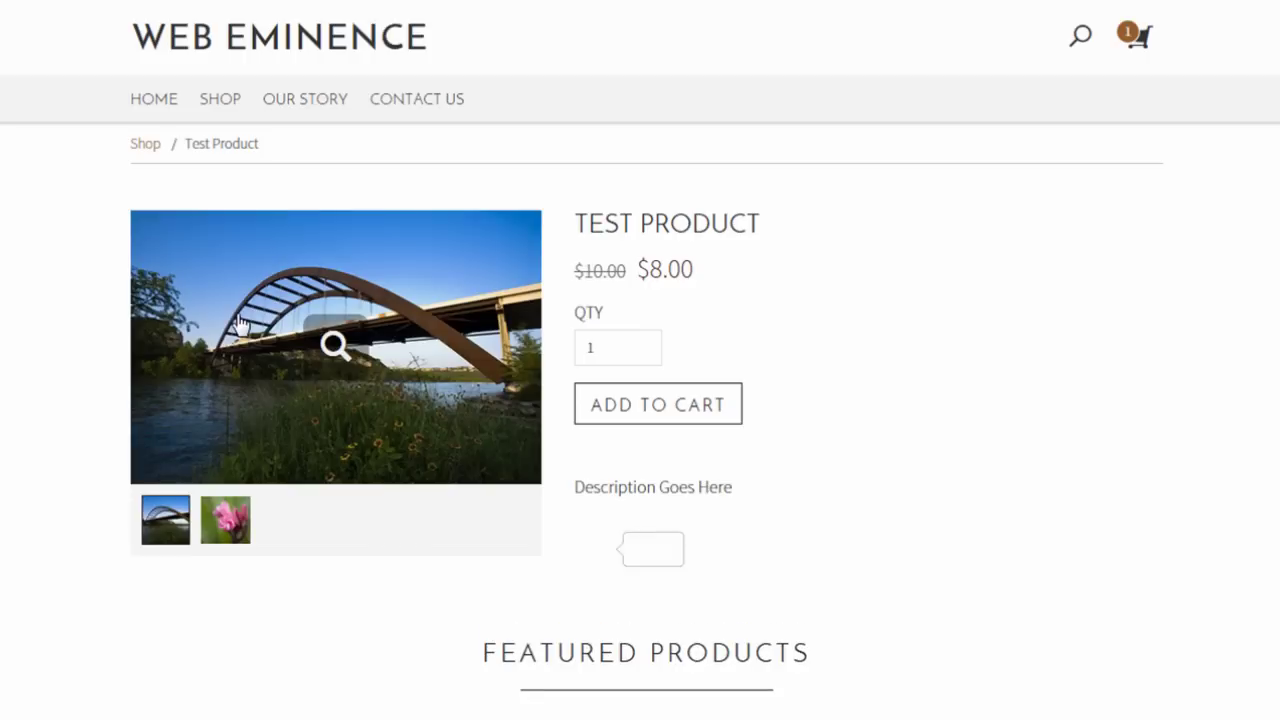
- Add another Test Product to the cart
{"action": "scroll", "coordinate": [1067, 427], "scroll_direction": "down", "scroll_amount": 3}
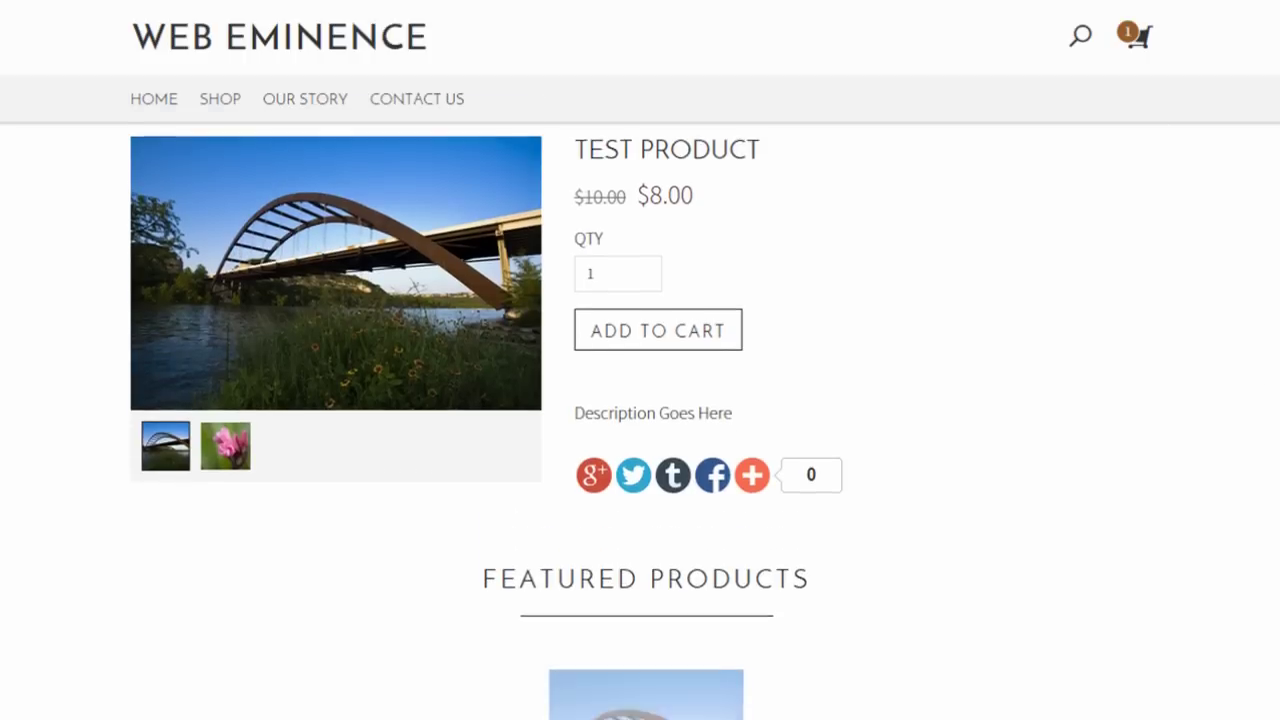
{"action": "scroll", "coordinate": [1145, 197], "scroll_direction": "down", "scroll_amount": 1}
{"action": "scroll", "coordinate": [1145, 197], "scroll_direction": "up", "scroll_amount": 4}
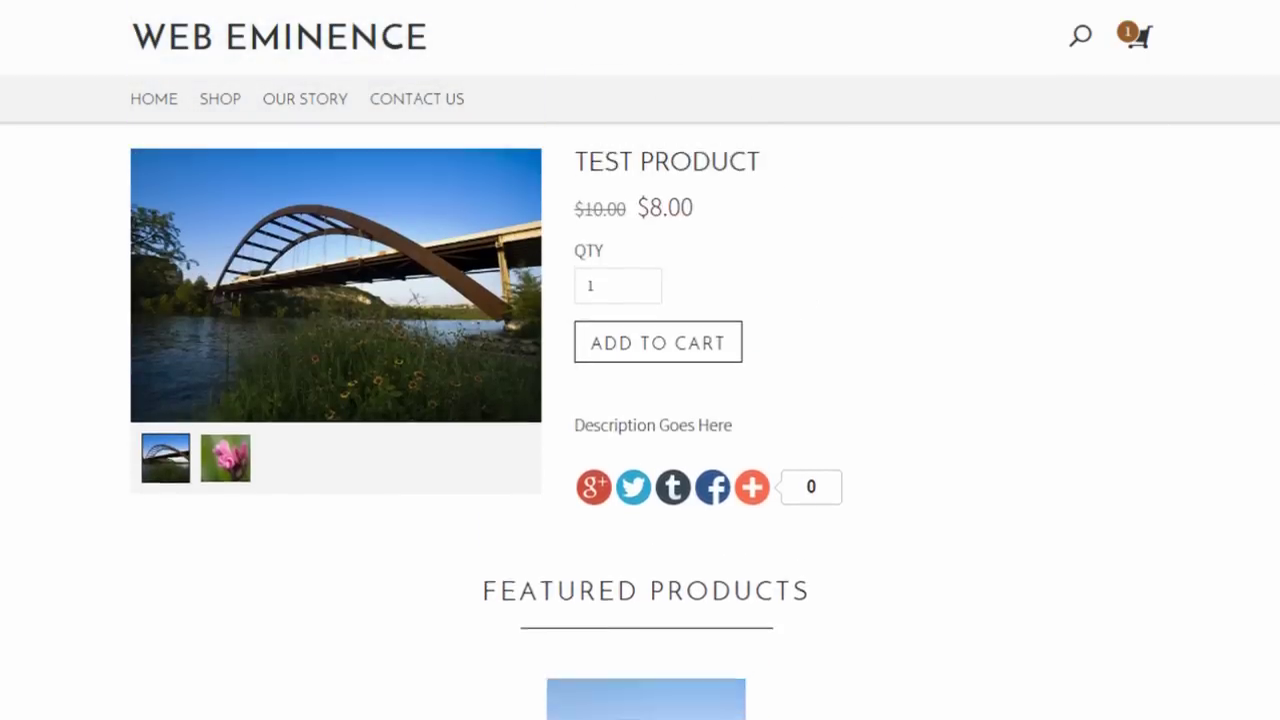
{"action": "left_click", "coordinate": [691, 411]}
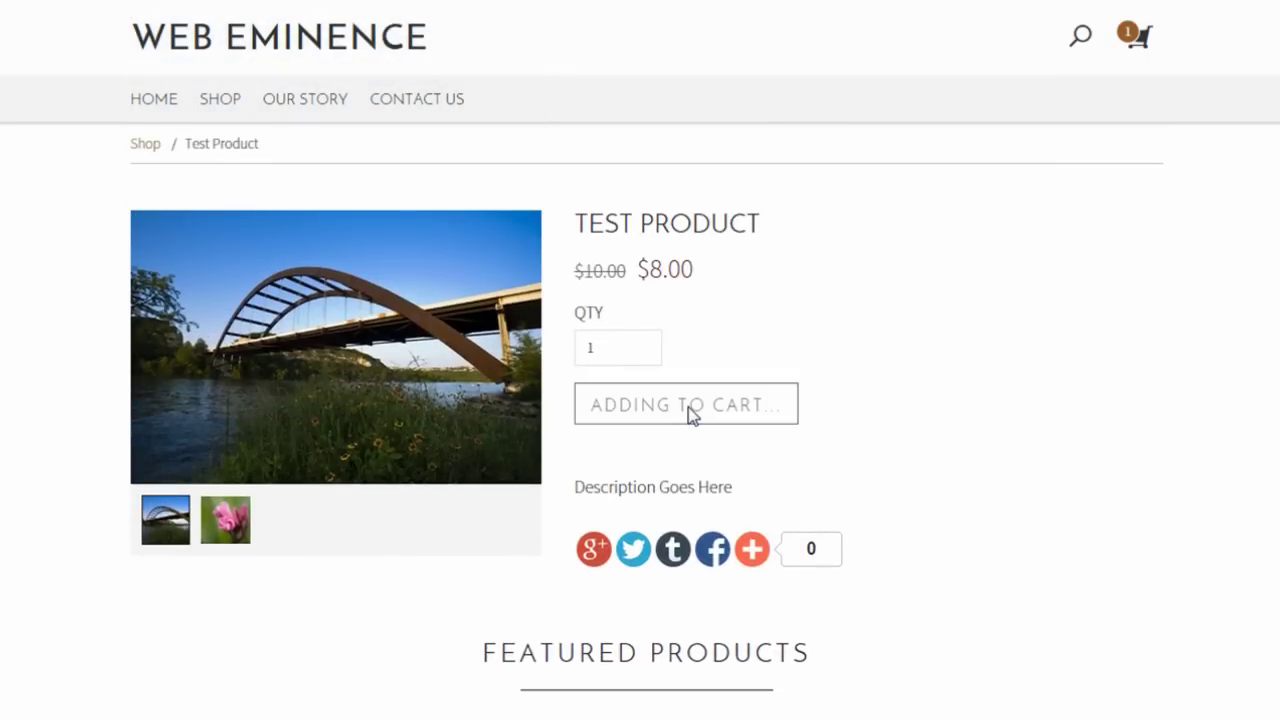
- Open the cart and proceed to checkout for the $16.00 order
{"action": "left_click", "coordinate": [1130, 48]}
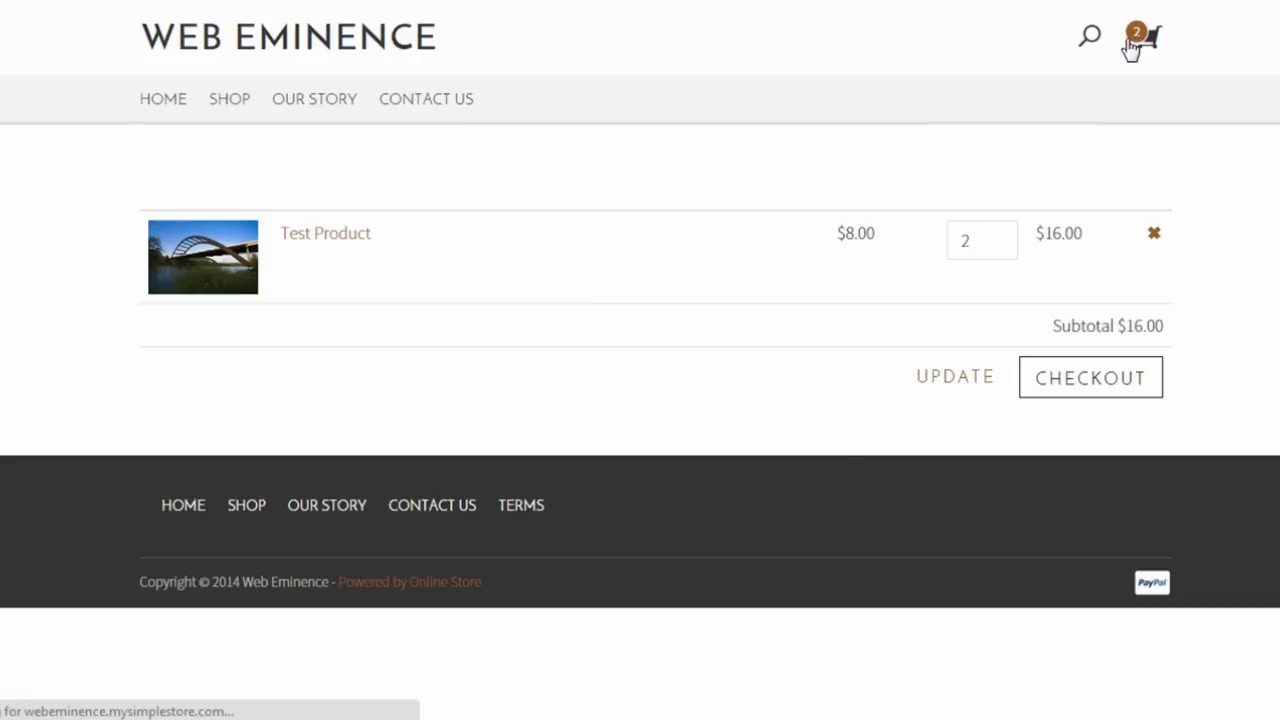
{"action": "left_click", "coordinate": [1068, 378]}
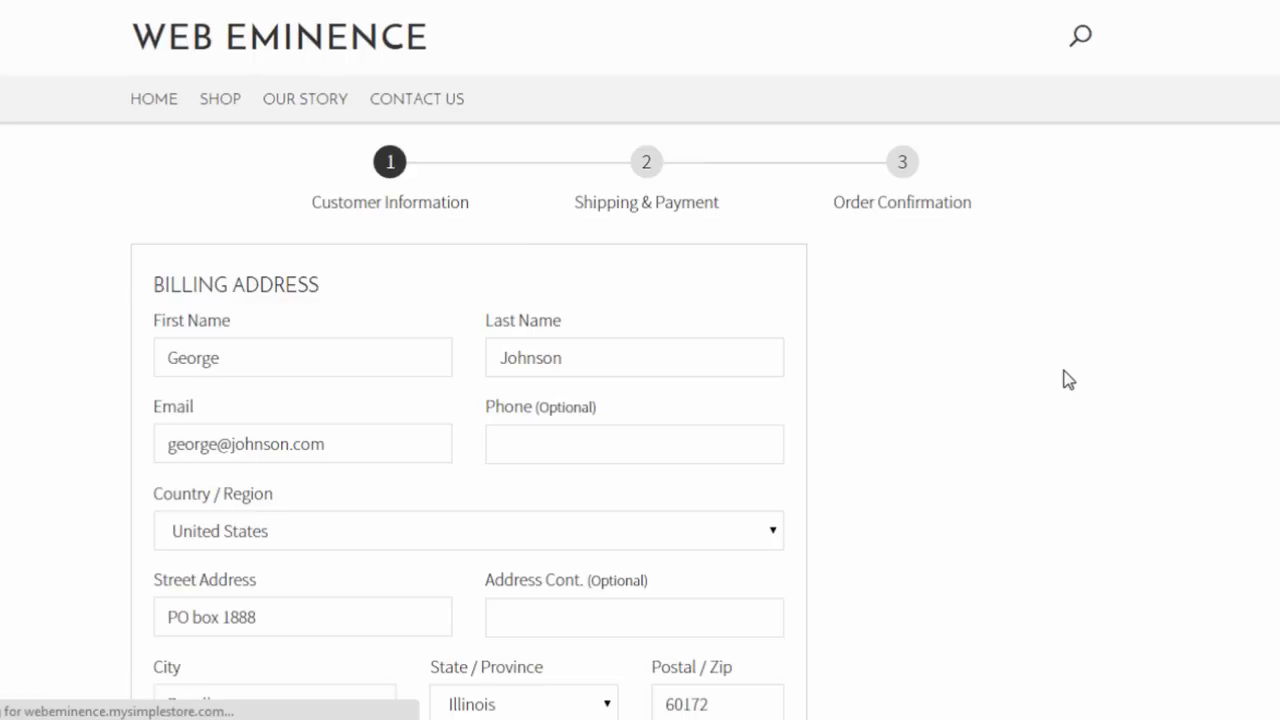
{"action": "scroll", "coordinate": [640, 450], "scroll_direction": "down", "scroll_amount": 1}
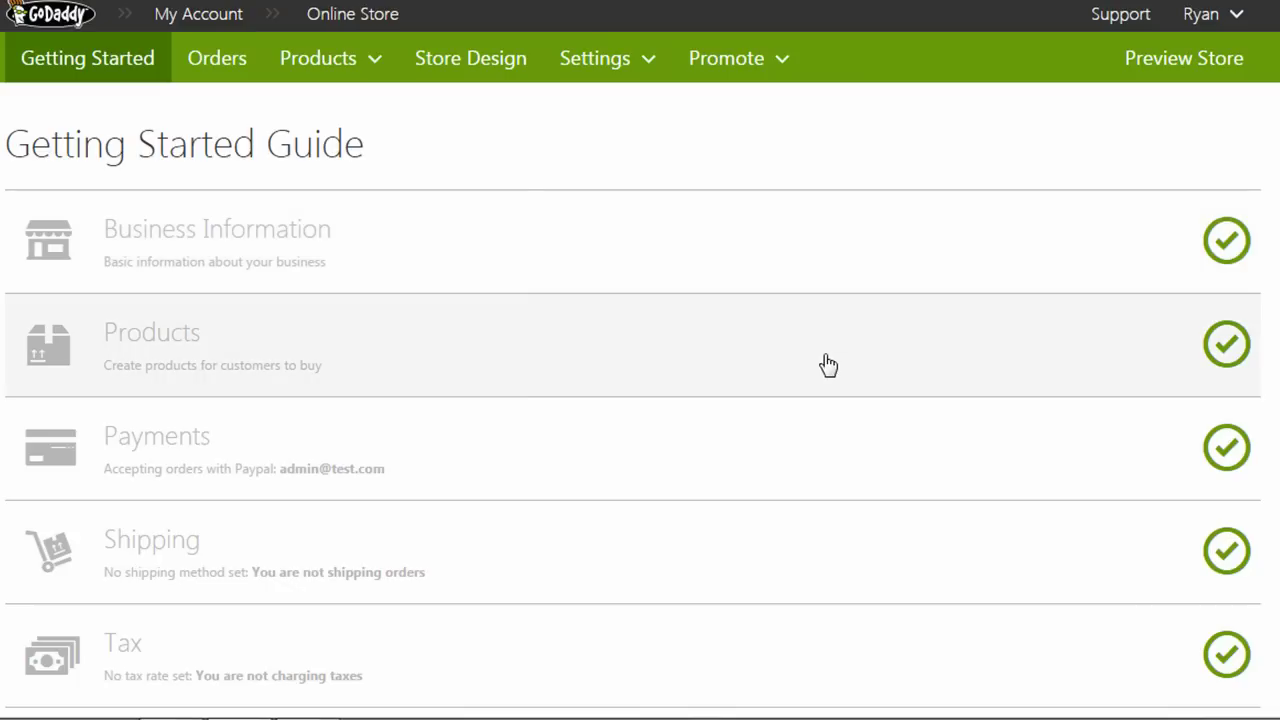
- Start a new product, select its Product name field, and switch to Inventory & Options
{"action": "left_click", "coordinate": [828, 365]}
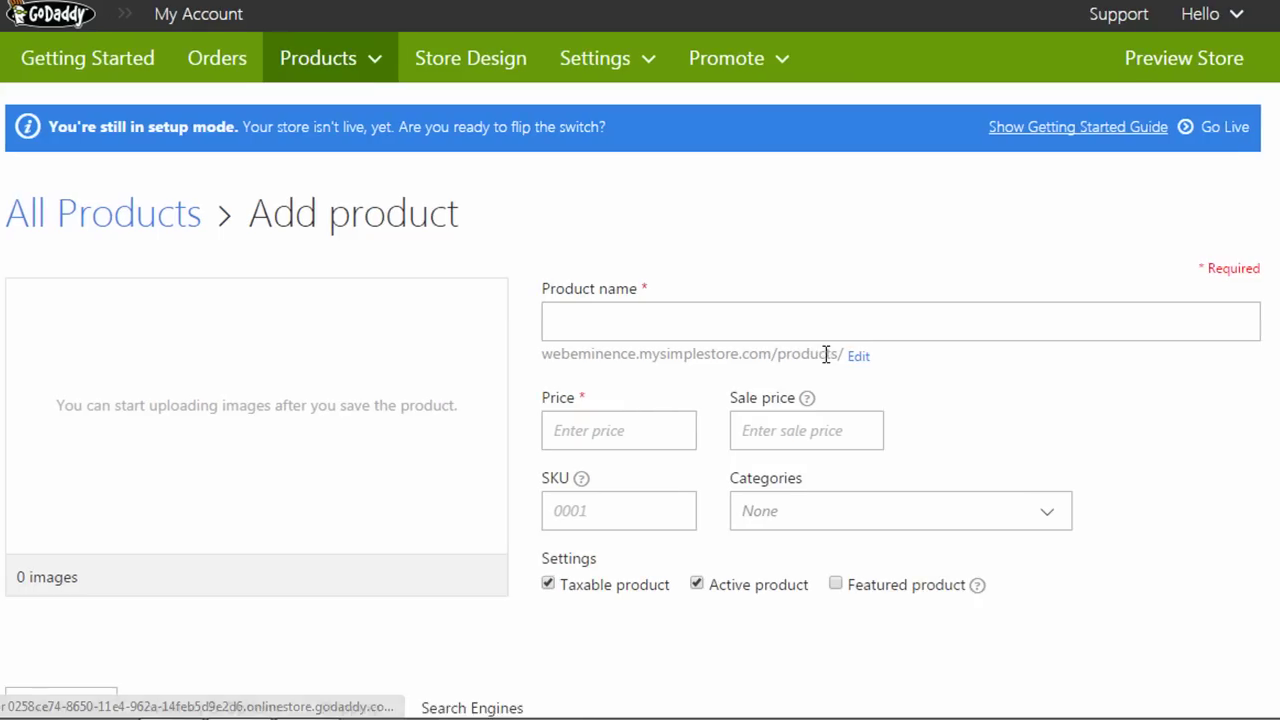
{"action": "left_click", "coordinate": [820, 331]}
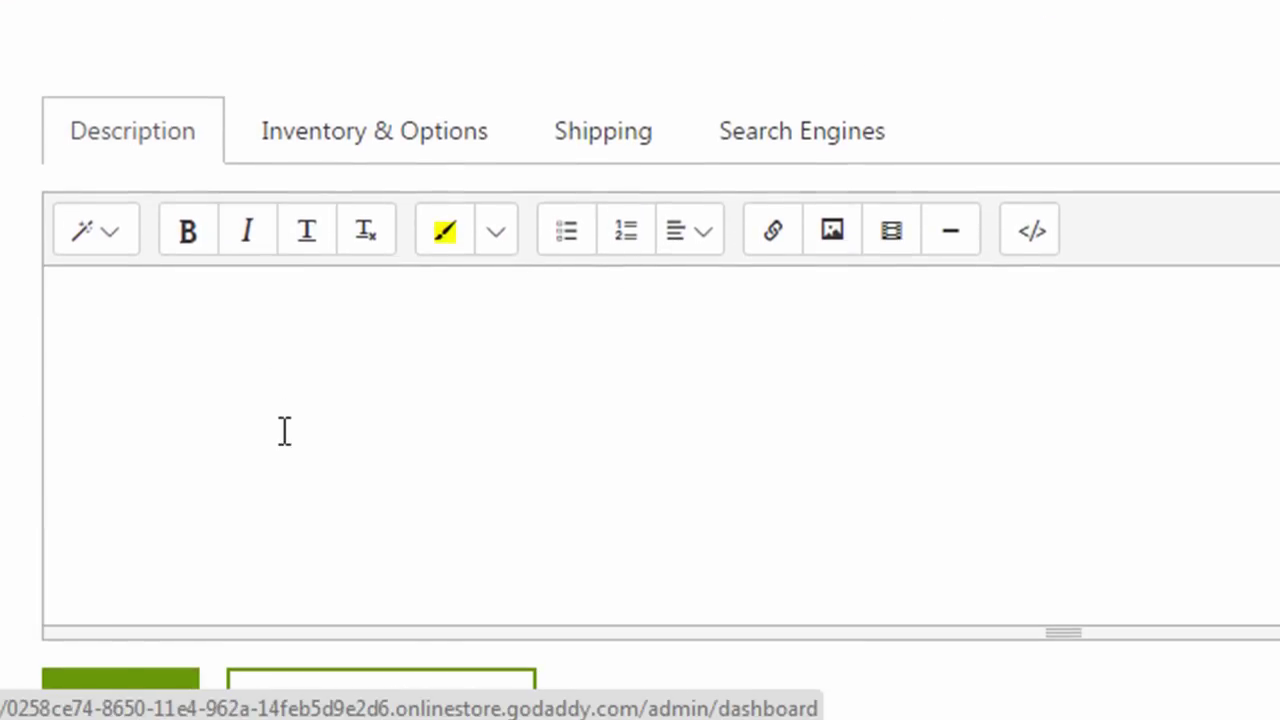
{"action": "left_click", "coordinate": [440, 150]}
{"action": "scroll", "coordinate": [649, 346], "scroll_direction": "down", "scroll_amount": 2}
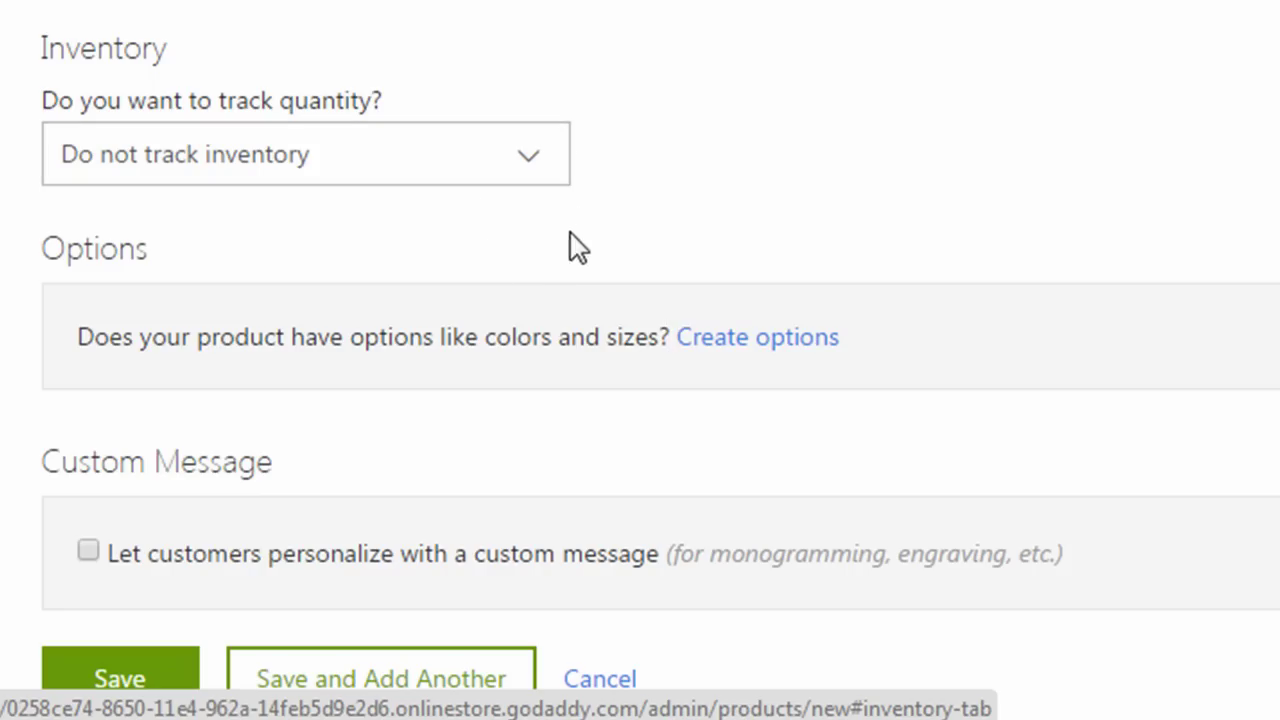
{"action": "scroll", "coordinate": [640, 330], "scroll_direction": "down", "scroll_amount": 1}
- Preview the product options dialog without creating any, then let customers add a custom message
{"action": "left_click", "coordinate": [760, 332]}
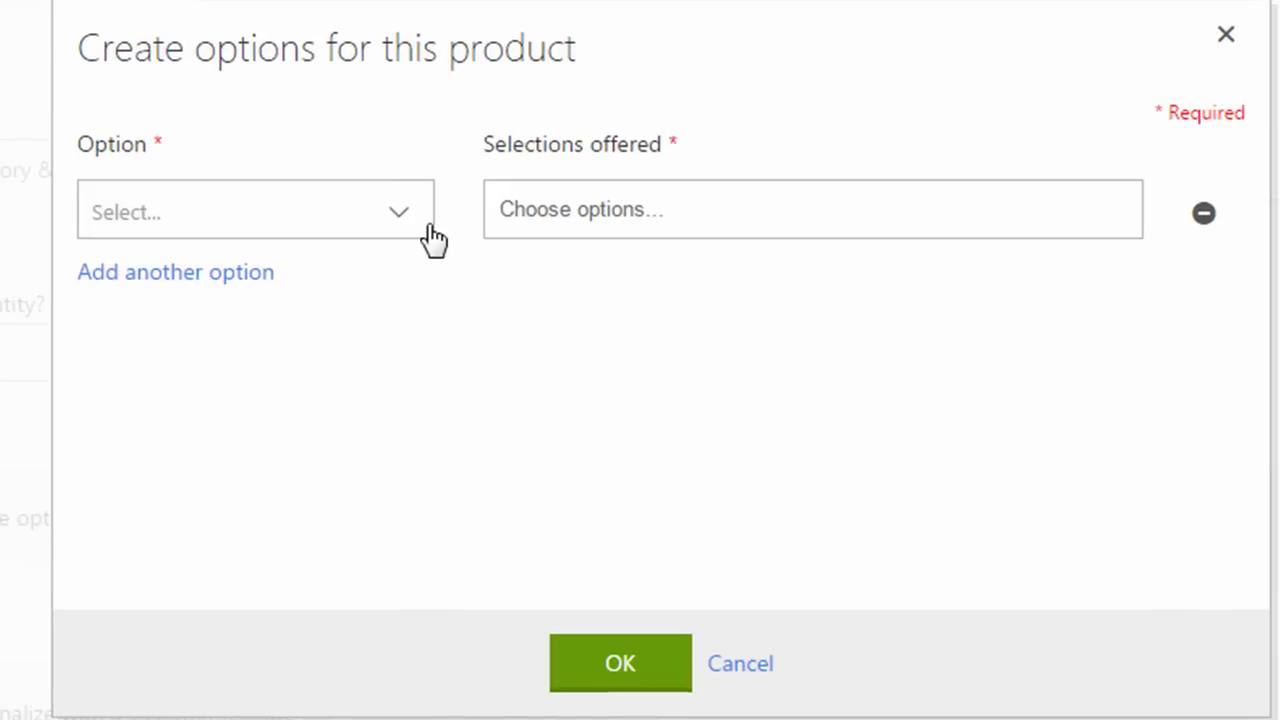
{"action": "left_click", "coordinate": [429, 237]}
{"action": "left_click", "coordinate": [429, 237]}
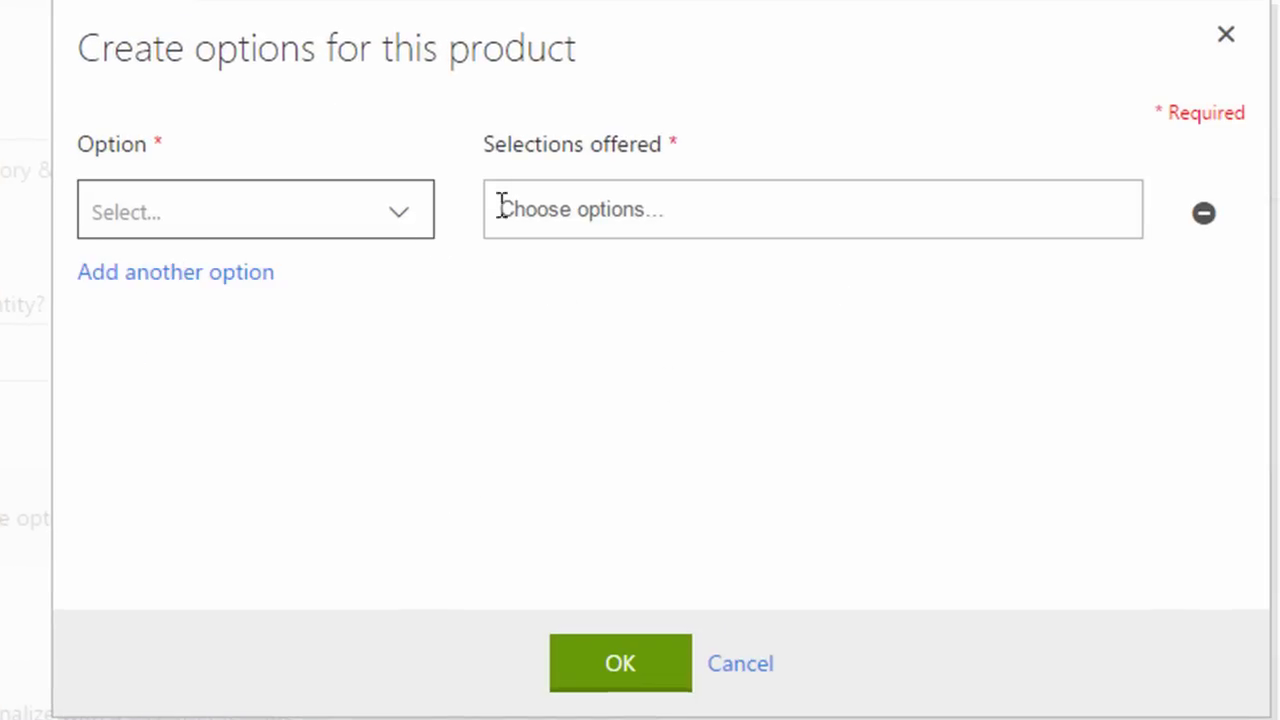
{"action": "left_click", "coordinate": [1227, 36]}
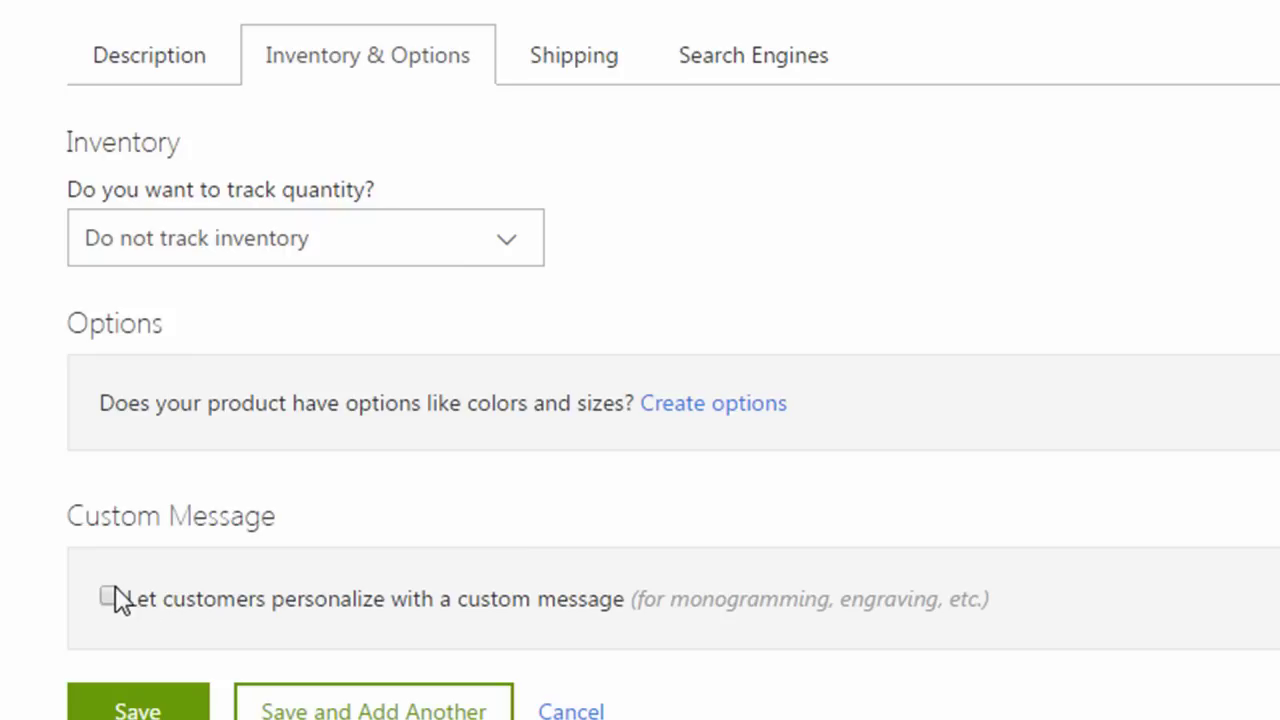
{"action": "left_click", "coordinate": [109, 597]}
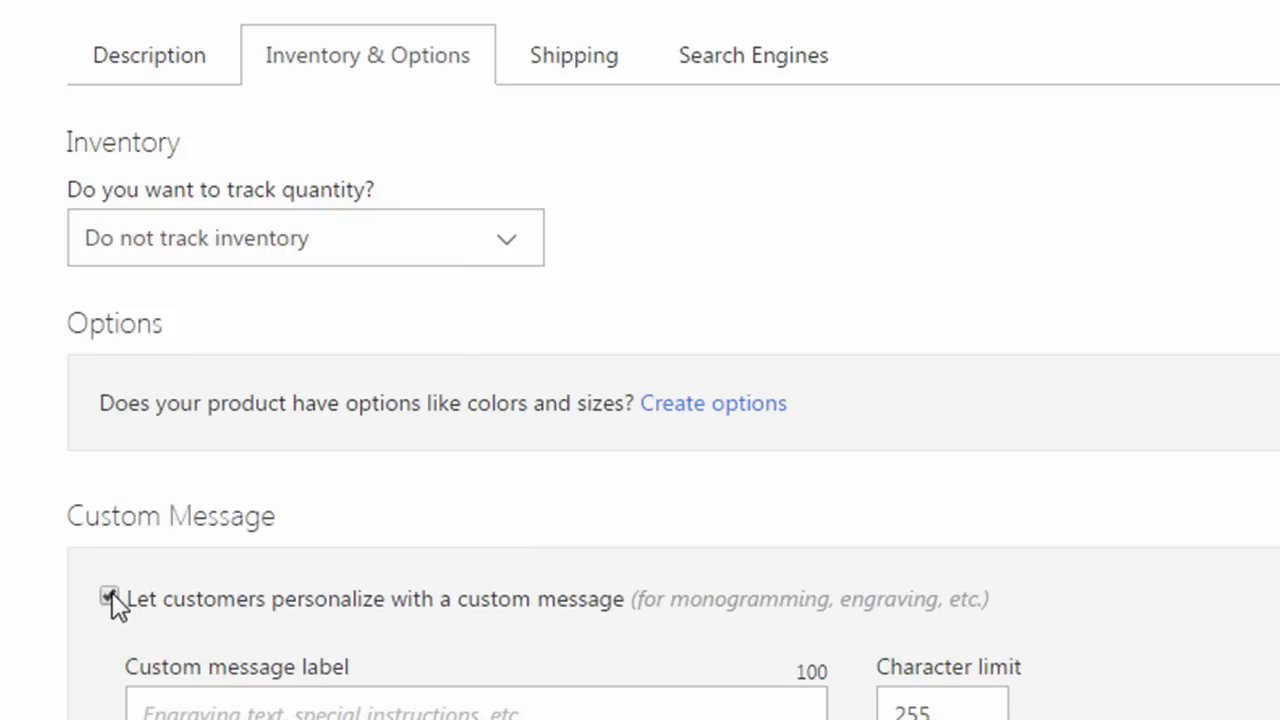
{"action": "scroll", "coordinate": [154, 565], "scroll_direction": "down", "scroll_amount": 2}
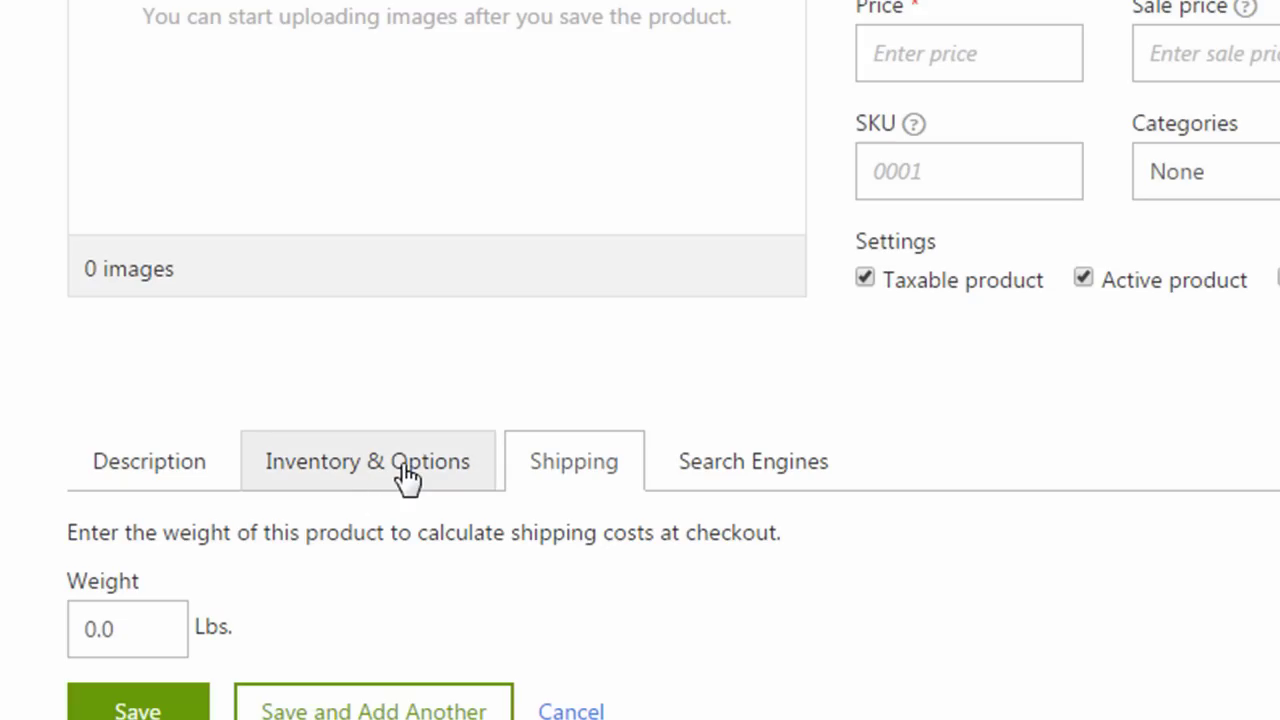
- Review the product's search engine settings, then return to the Description editor
{"action": "left_click", "coordinate": [696, 468]}
{"action": "scroll", "coordinate": [737, 400], "scroll_direction": "down", "scroll_amount": 1}
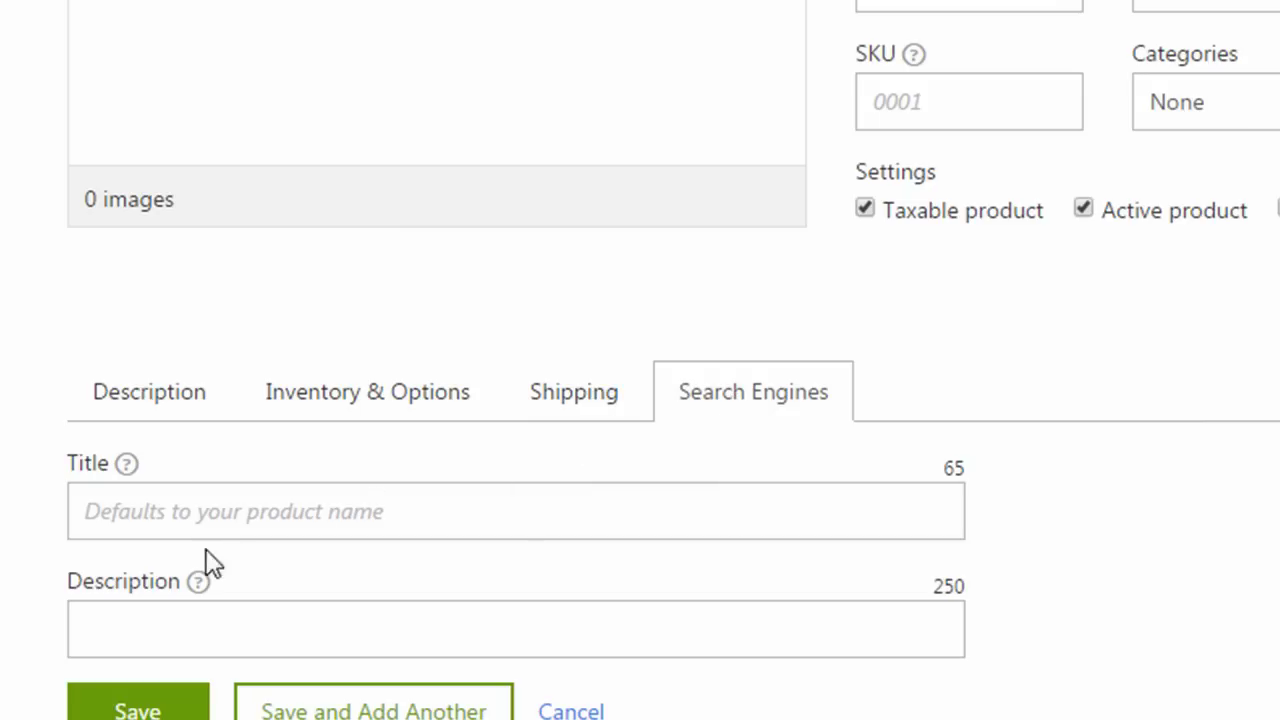
{"action": "left_click", "coordinate": [143, 408]}
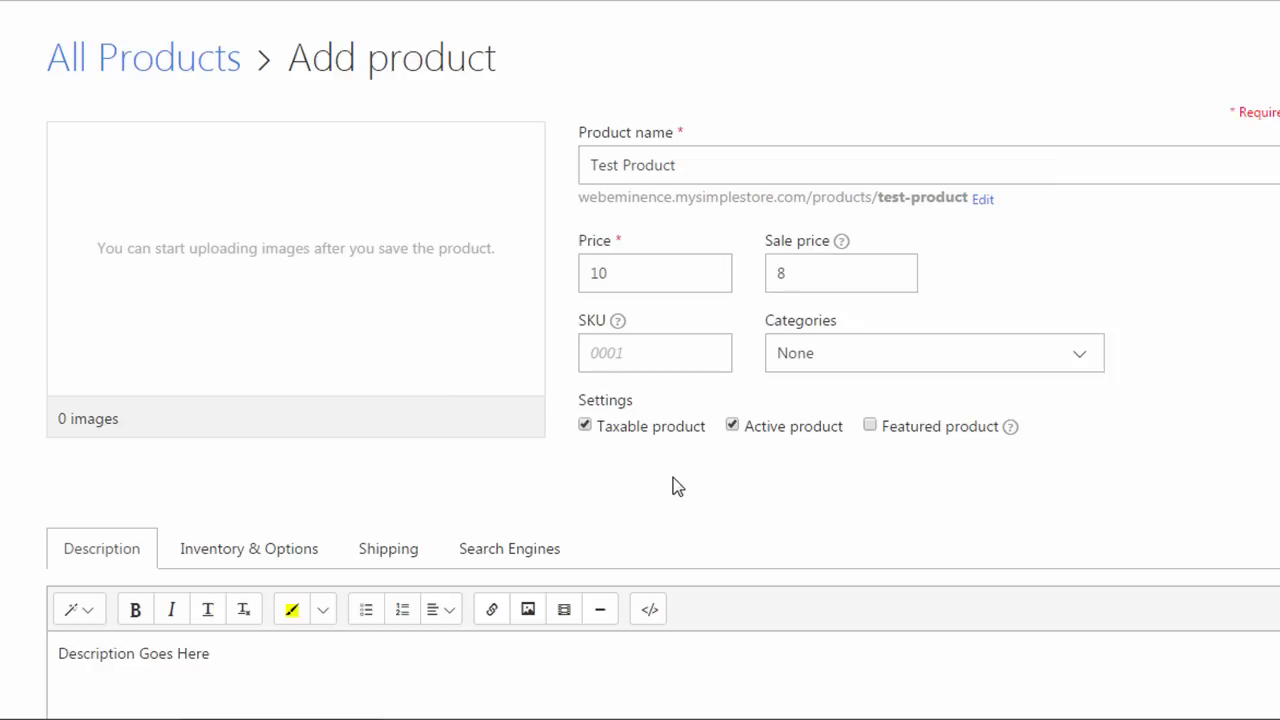
{"action": "scroll", "coordinate": [666, 474], "scroll_direction": "down", "scroll_amount": 3}
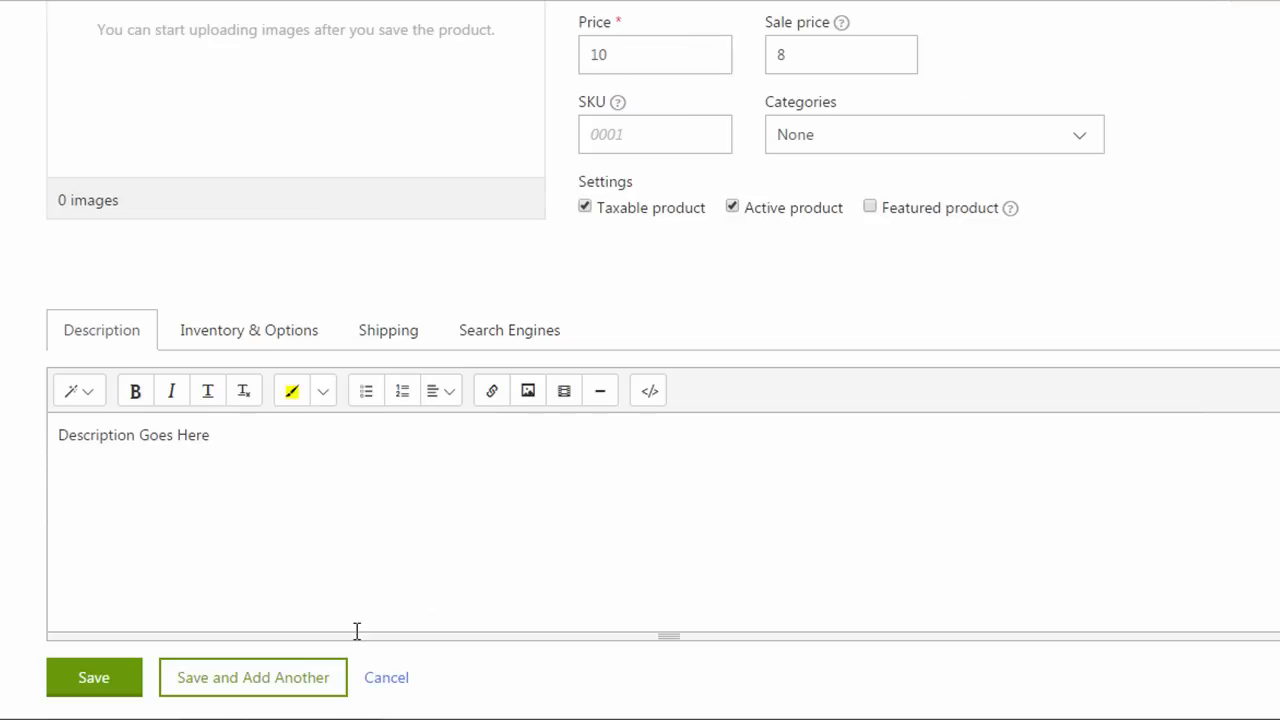
- Save Test Product, upload two pictures, and make the flower image the main one
{"action": "left_click", "coordinate": [108, 684]}
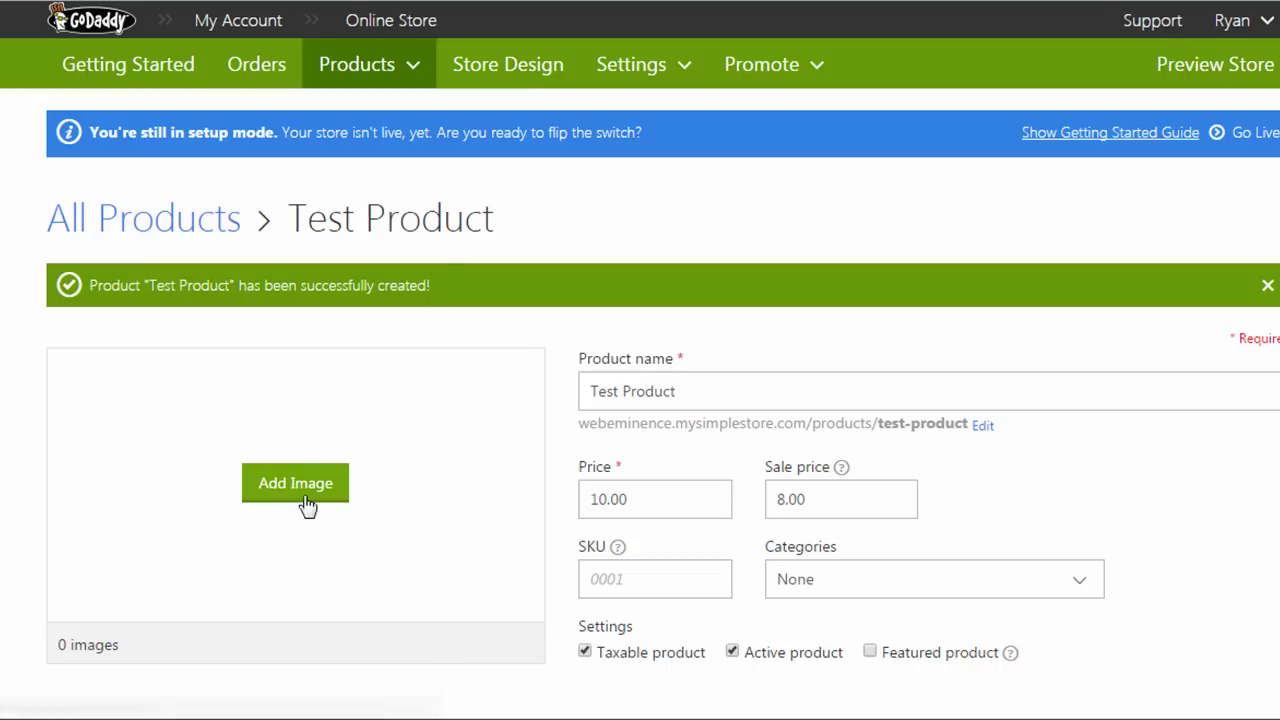
{"action": "left_click", "coordinate": [307, 500]}
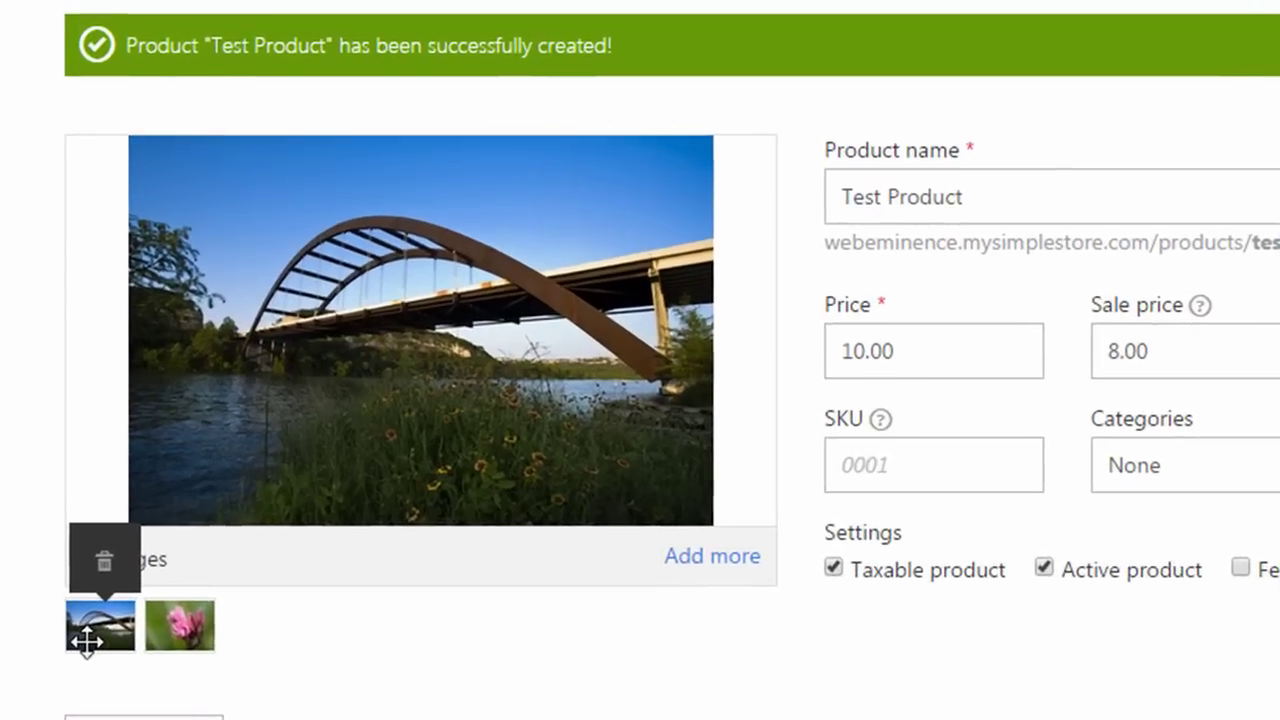
{"action": "left_click", "coordinate": [168, 627]}
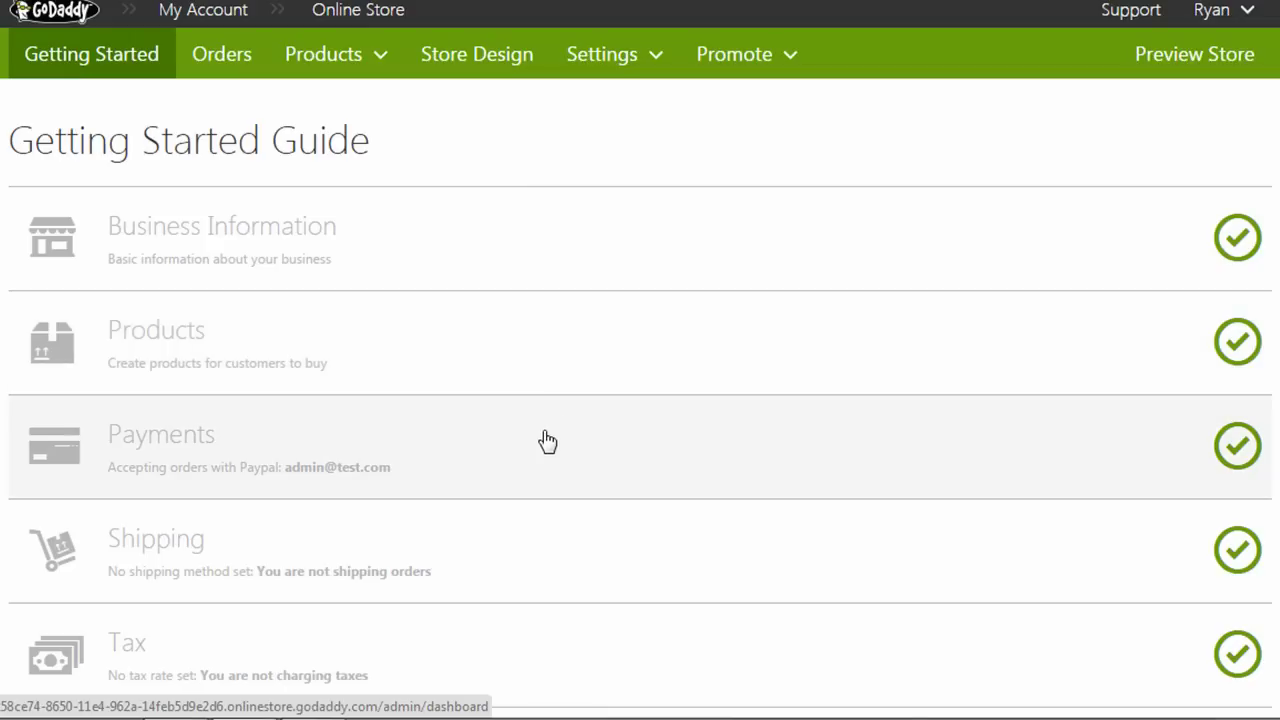
- Open the Payments settings and start activating Credit Card payments via Stripe
{"action": "left_click", "coordinate": [547, 441]}
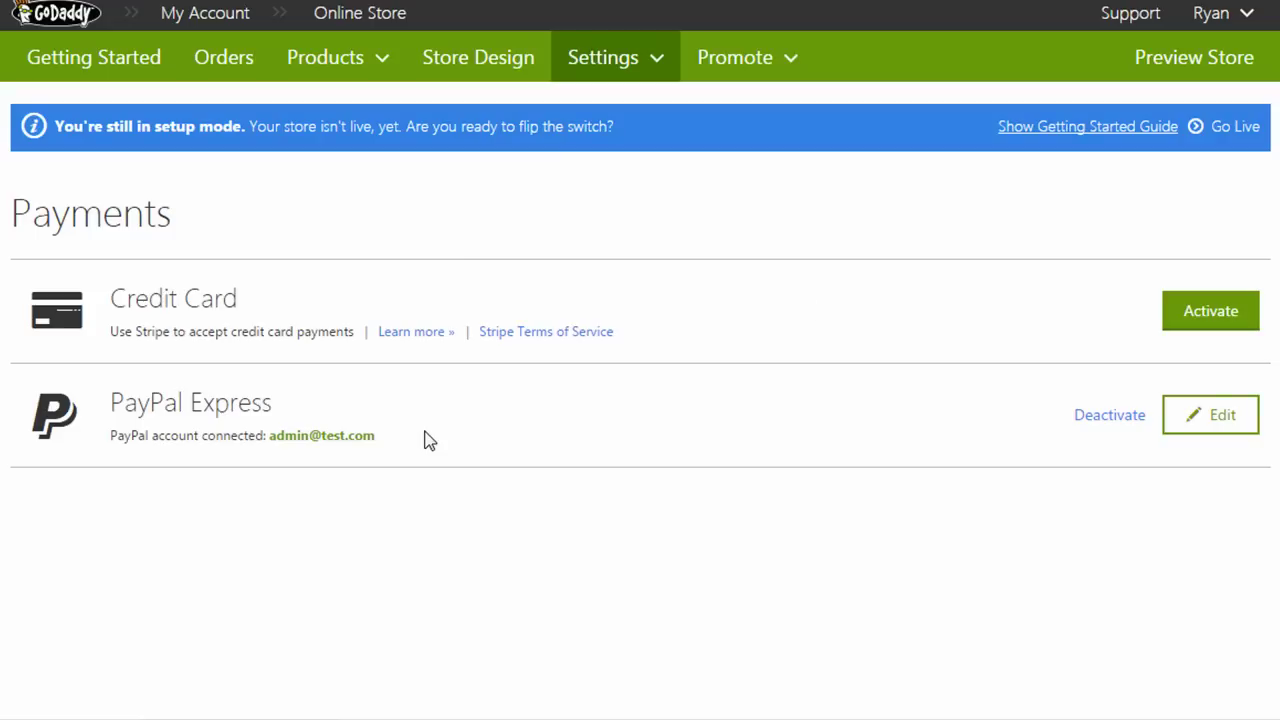
{"action": "left_click", "coordinate": [1180, 316]}
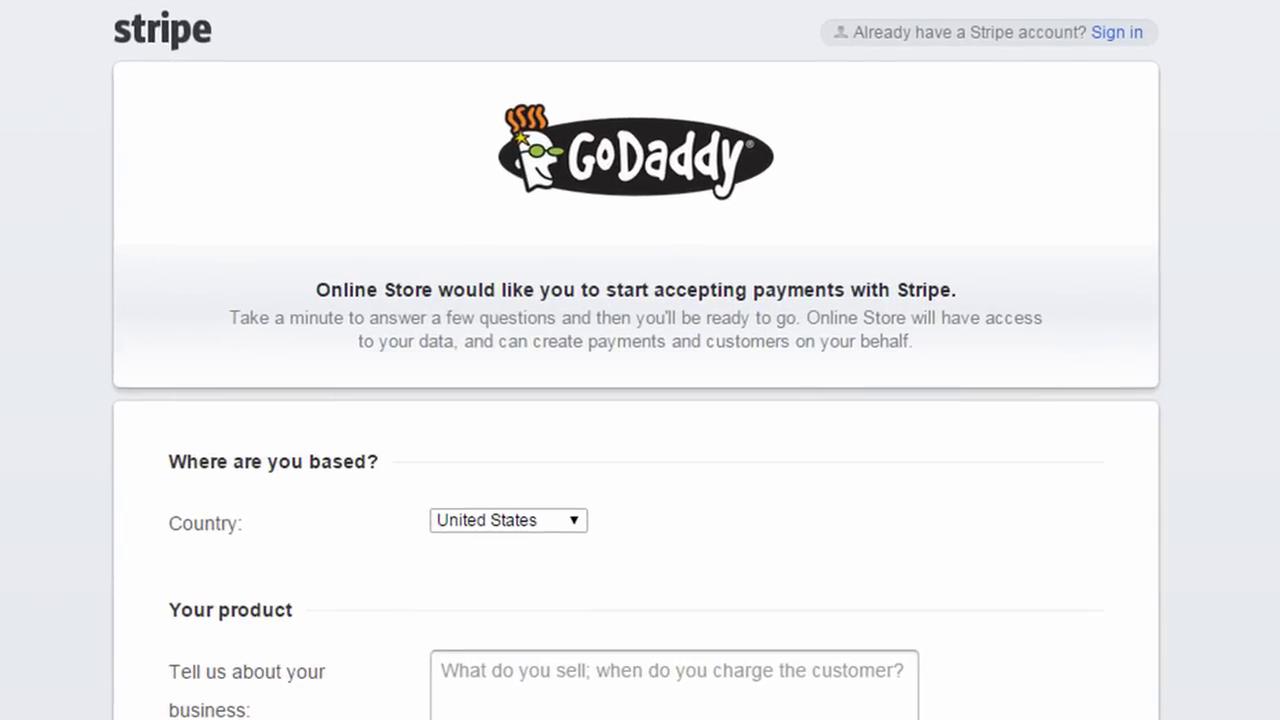
- Scroll through the Stripe account sign-up form without submitting it
{"action": "scroll", "coordinate": [636, 400], "scroll_direction": "down", "scroll_amount": 10}
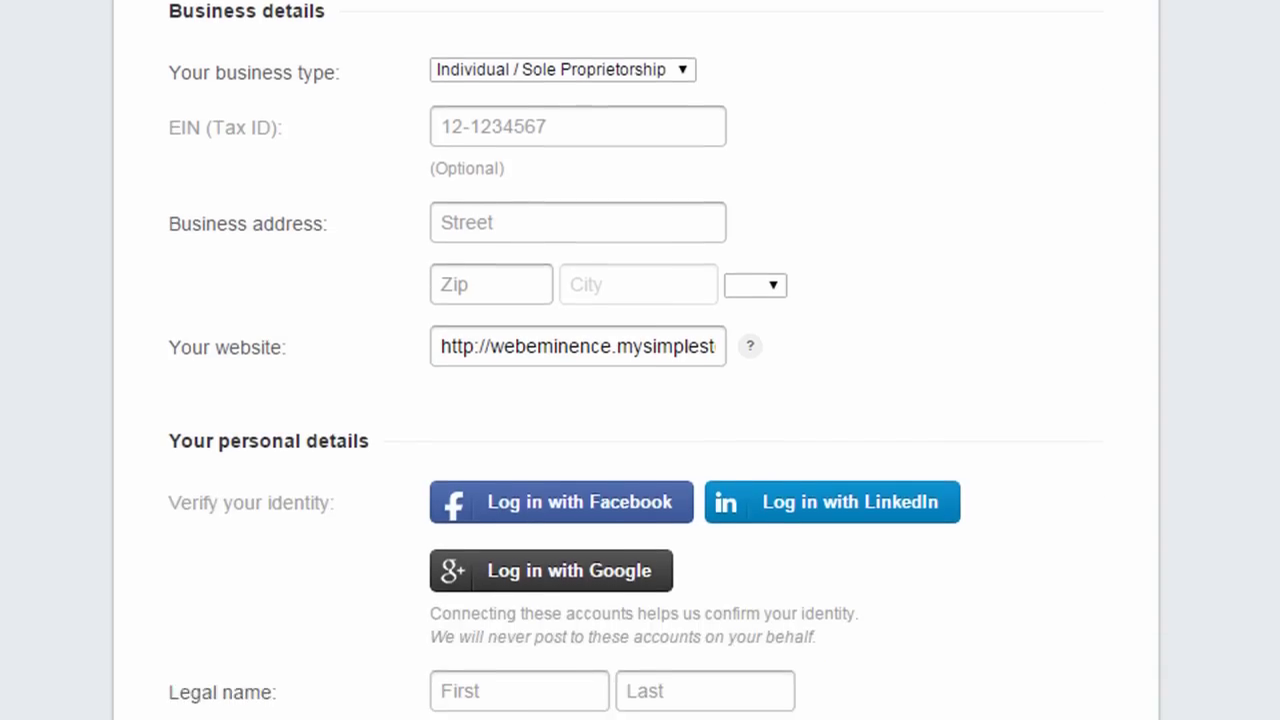
{"action": "scroll", "coordinate": [636, 400], "scroll_direction": "down", "scroll_amount": 3}
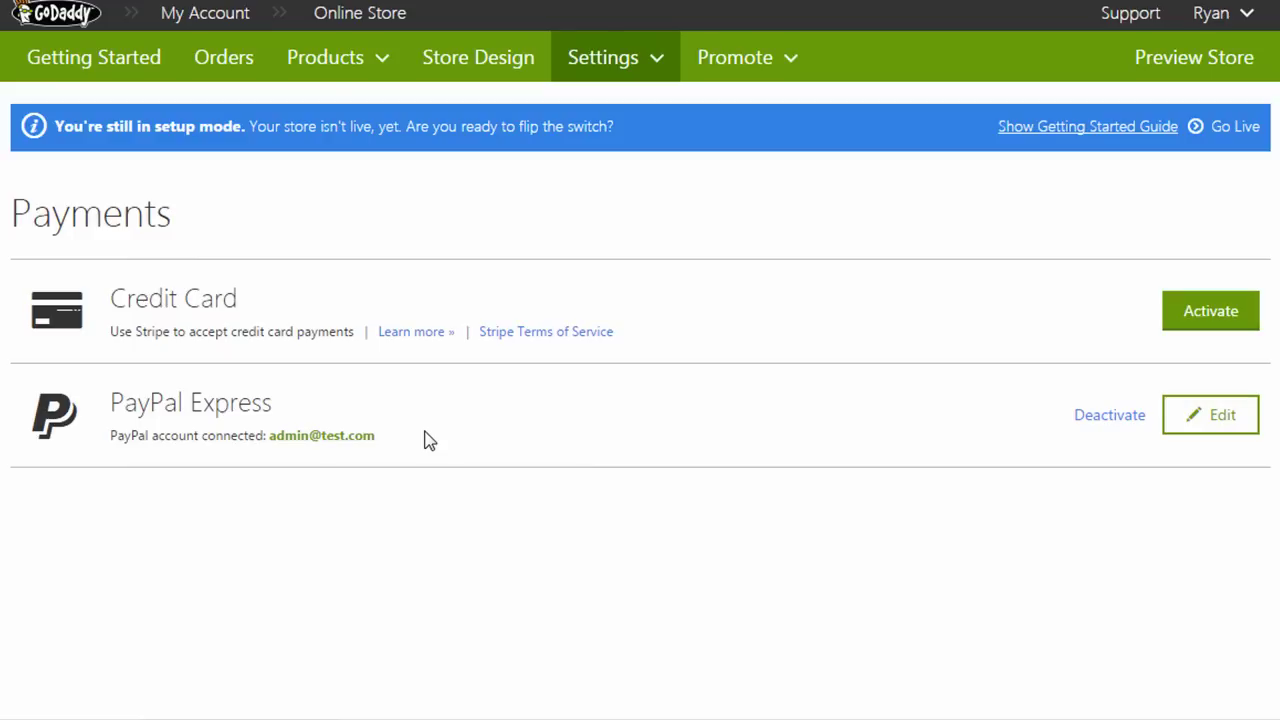
- Return to the Getting Started Guide and open the Free Shipping form under Shipping
{"action": "left_click", "coordinate": [130, 60]}
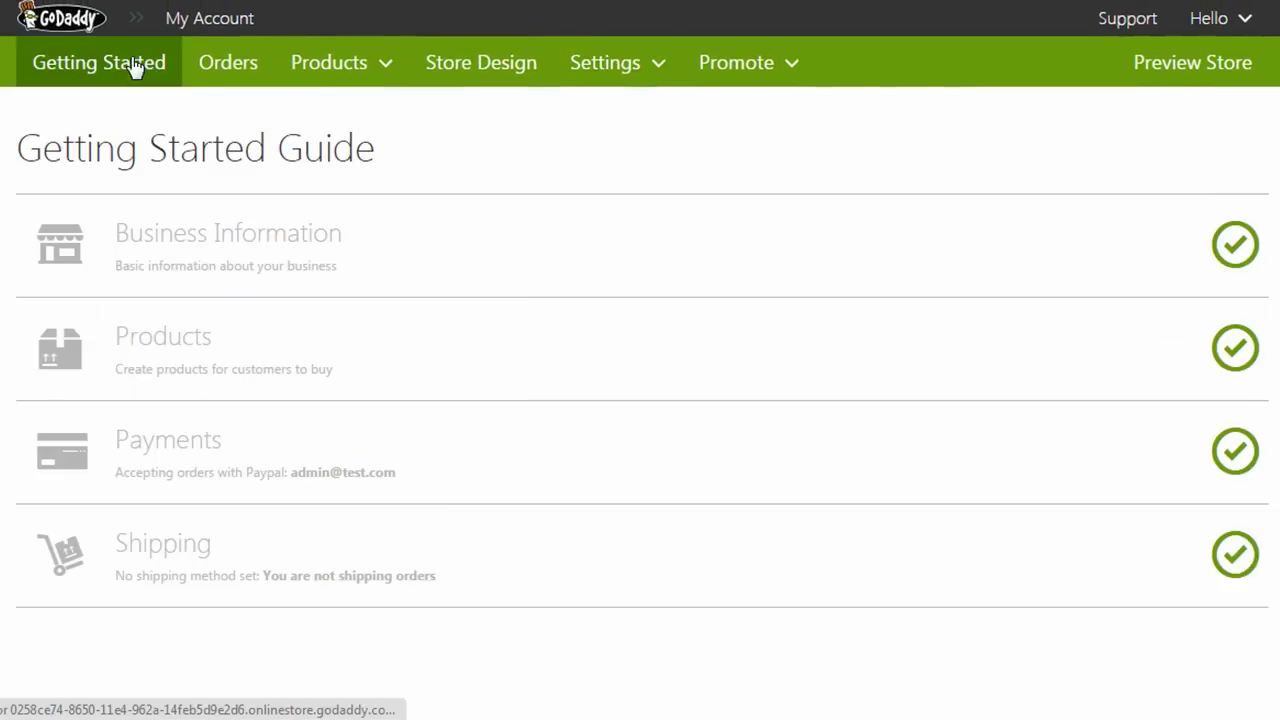
{"action": "scroll", "coordinate": [511, 480], "scroll_direction": "down", "scroll_amount": 1}
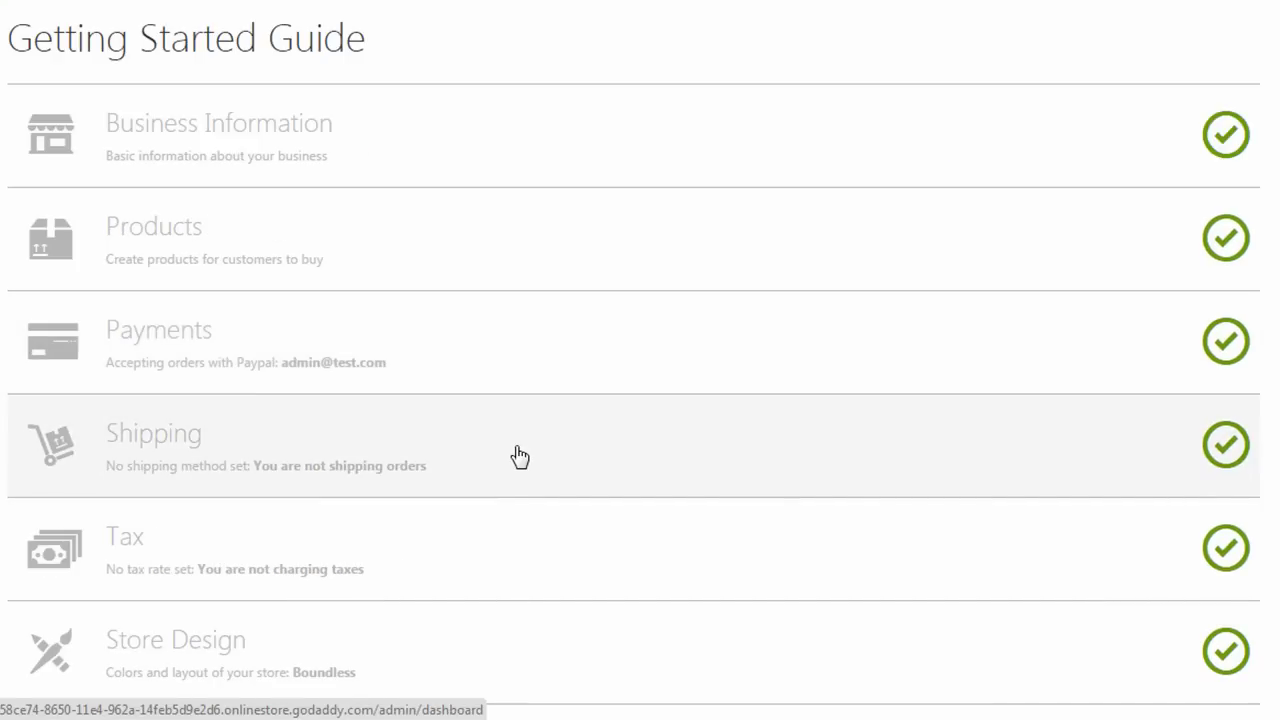
{"action": "left_click", "coordinate": [520, 457]}
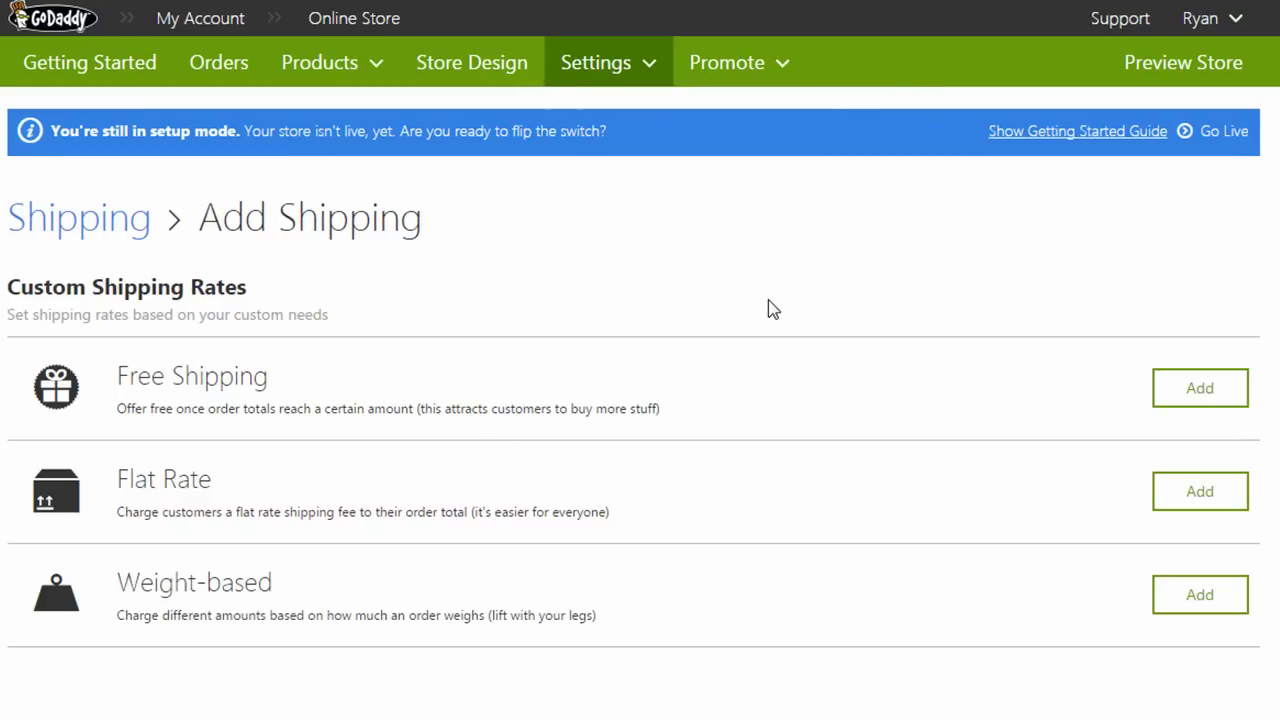
{"action": "left_click", "coordinate": [1200, 388]}
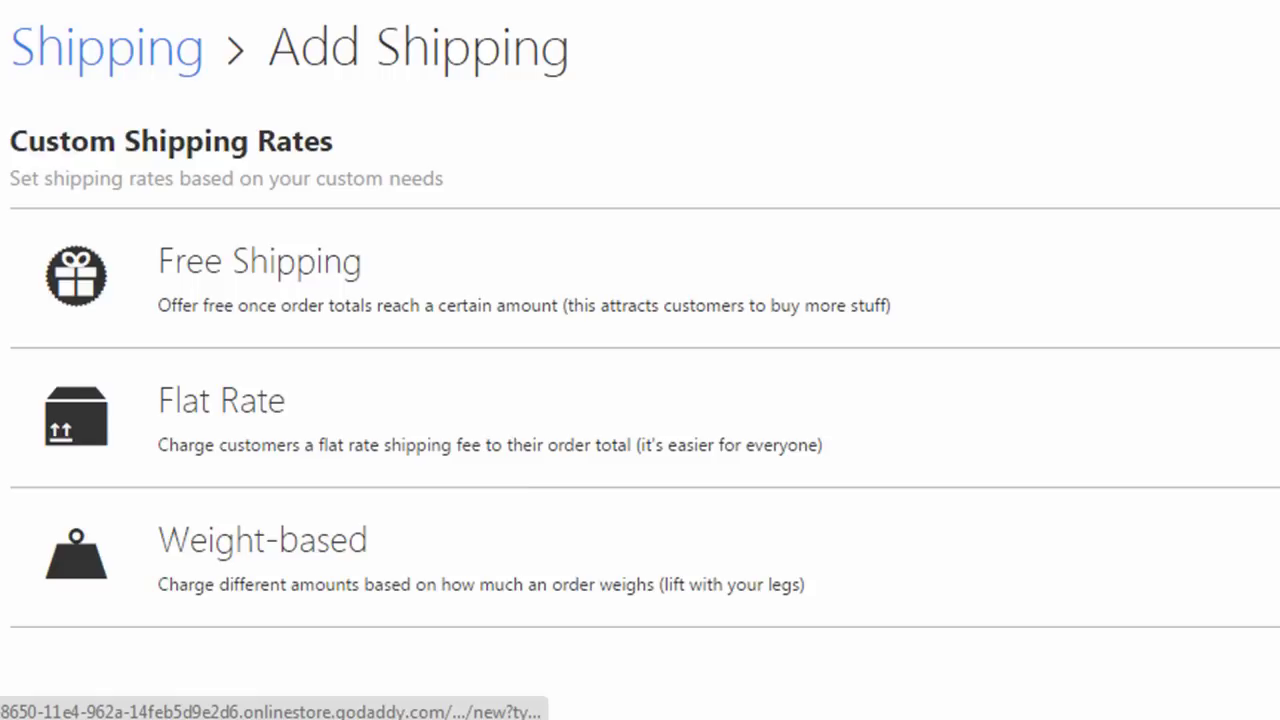
- View the Flat Rate form, keeping Fixed Amount as the rate type, then go back
{"action": "left_click", "coordinate": [498, 454]}
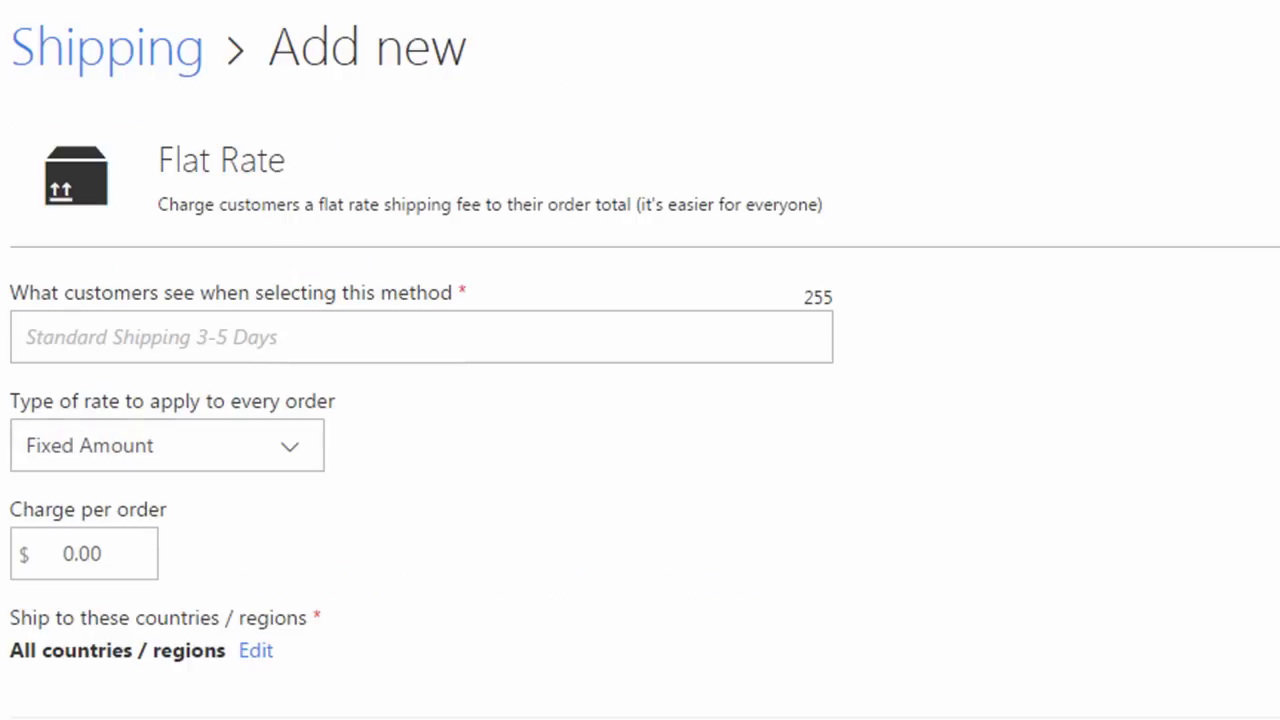
{"action": "left_click", "coordinate": [302, 462]}
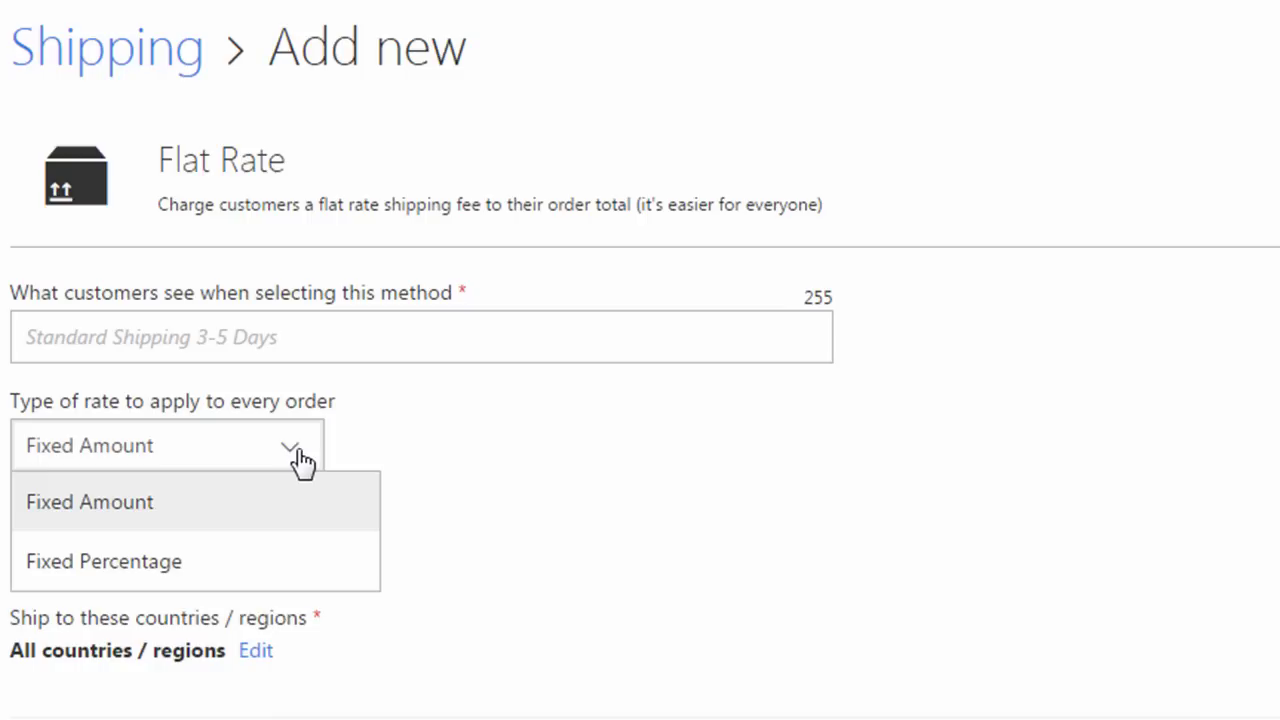
{"action": "left_click", "coordinate": [302, 462]}
{"action": "scroll", "coordinate": [314, 454], "scroll_direction": "down", "scroll_amount": 1}
{"action": "key", "text": "alt+Left"}
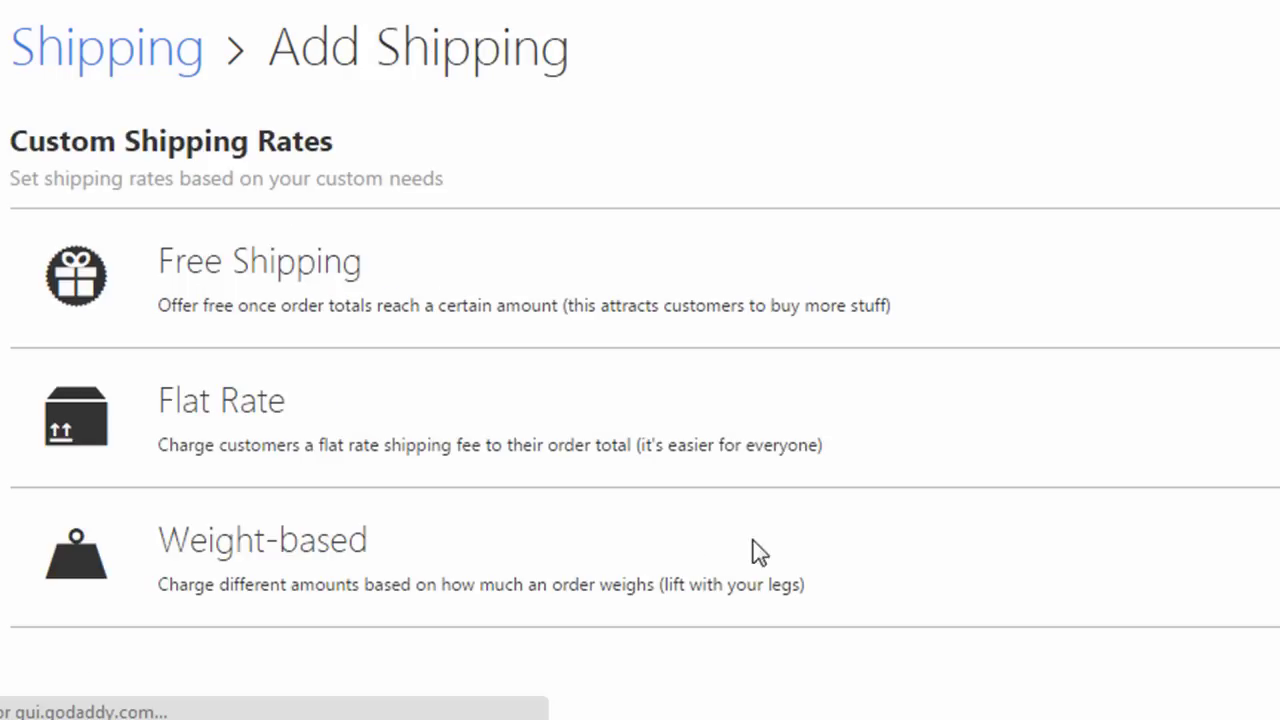
- Open the Weight-based shipping form and scroll through it without saving
{"action": "left_click", "coordinate": [755, 550]}
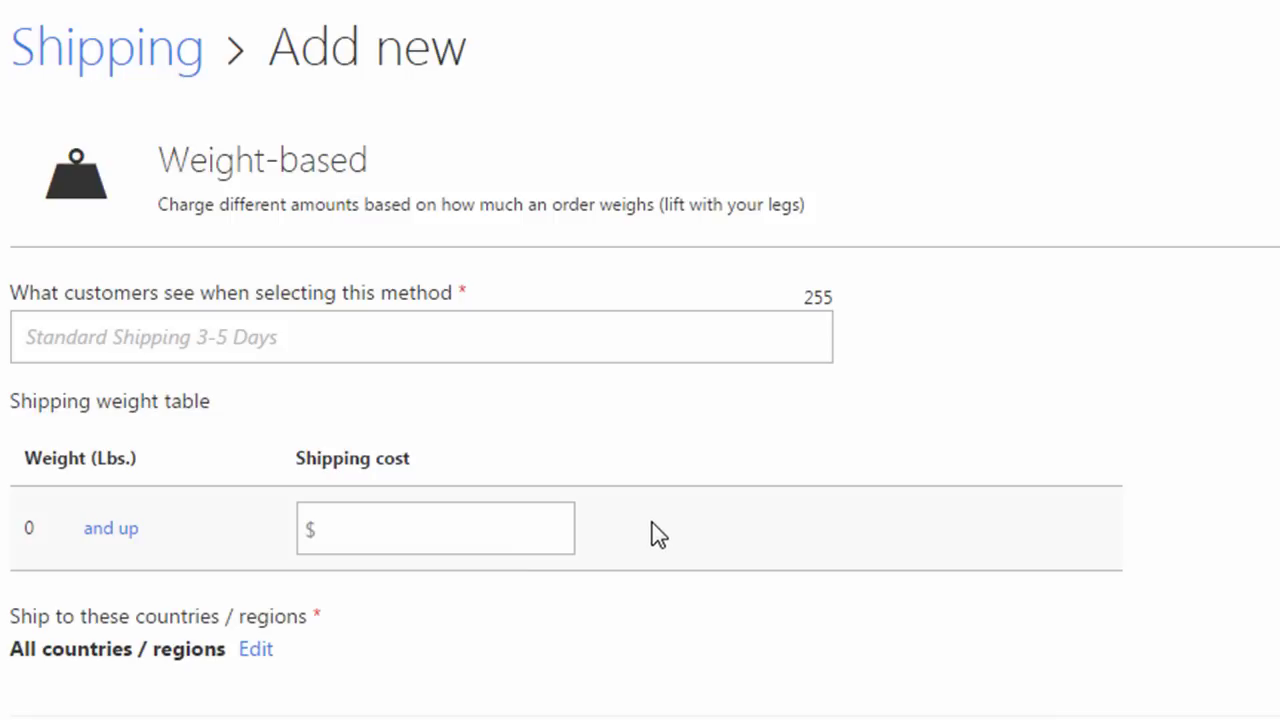
{"action": "scroll", "coordinate": [650, 515], "scroll_direction": "down", "scroll_amount": 2}
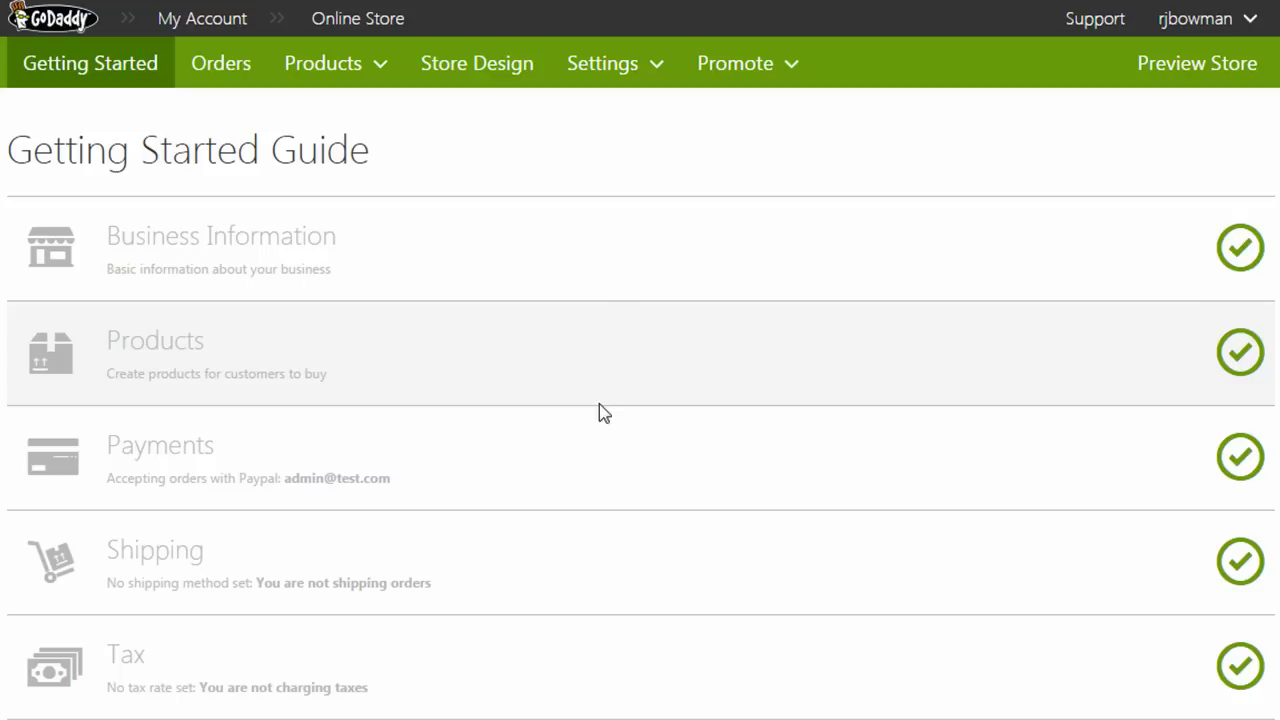
- Open the Tax settings and the Add Tax Rate form, then close it unsaved to keep No Tax (0%)
{"action": "scroll", "coordinate": [641, 483], "scroll_direction": "down", "scroll_amount": 1}
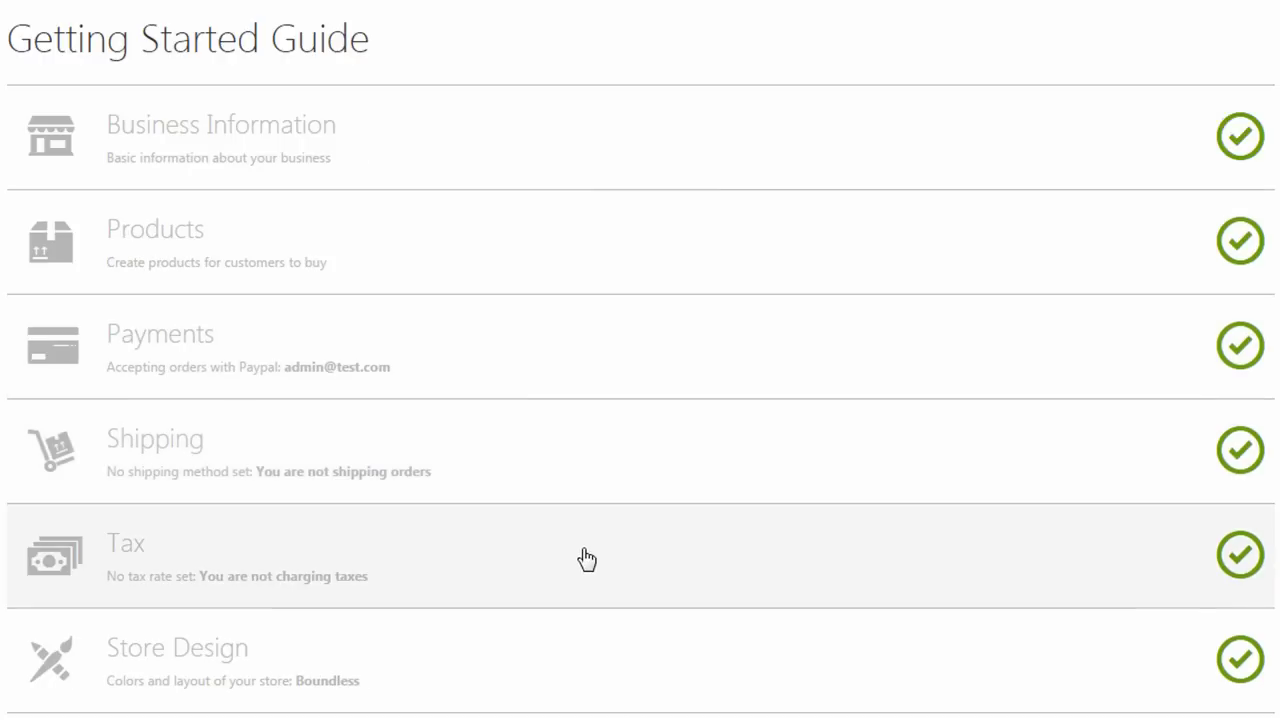
{"action": "left_click", "coordinate": [586, 557]}
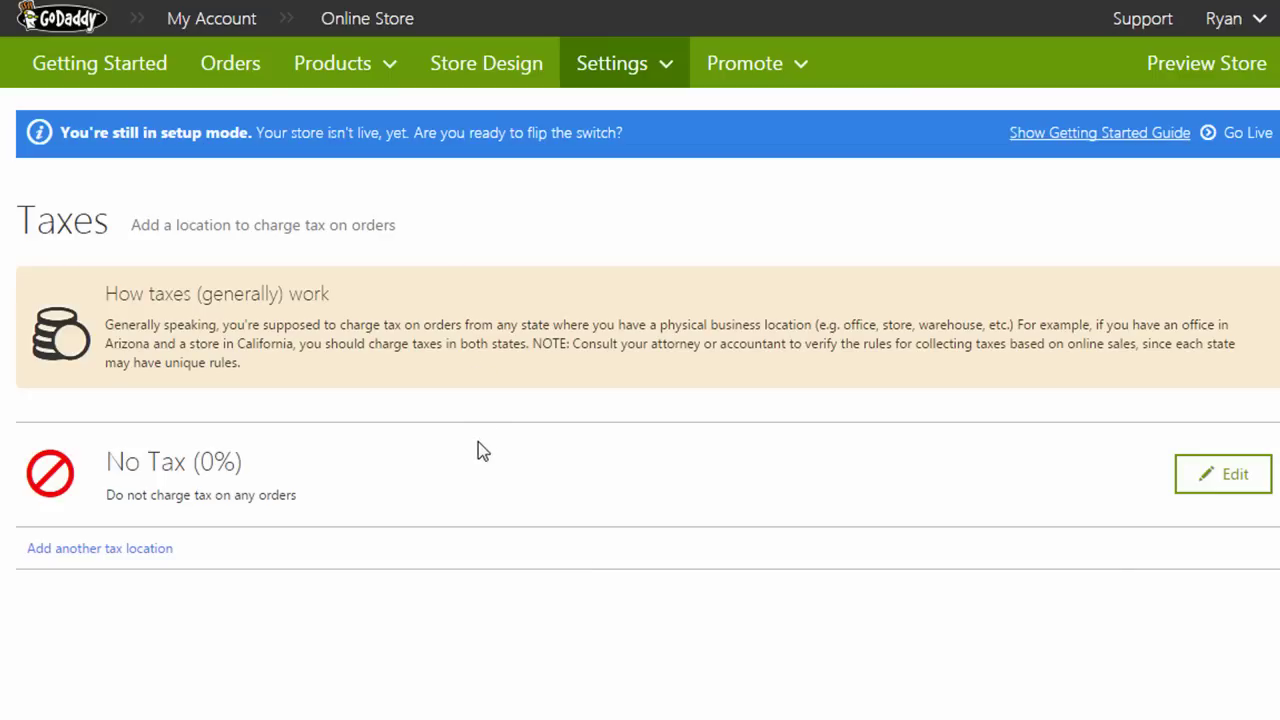
{"action": "left_click", "coordinate": [1233, 487]}
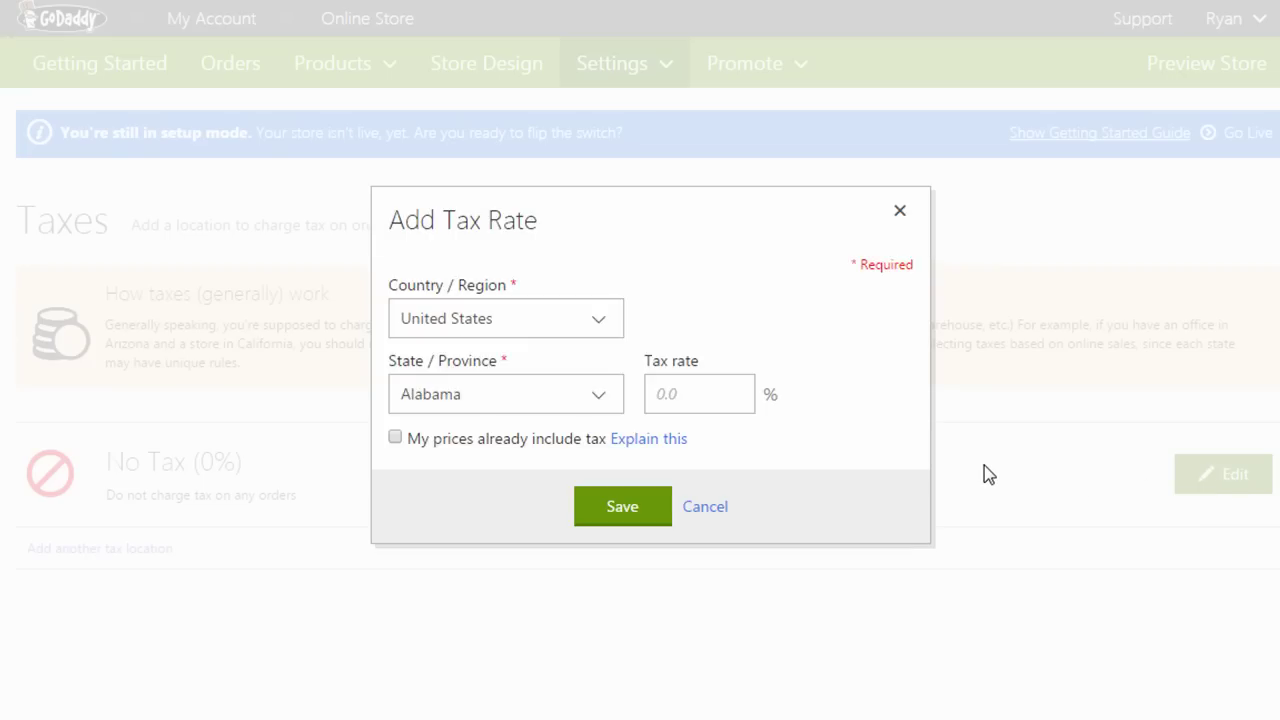
{"action": "left_click", "coordinate": [900, 214]}
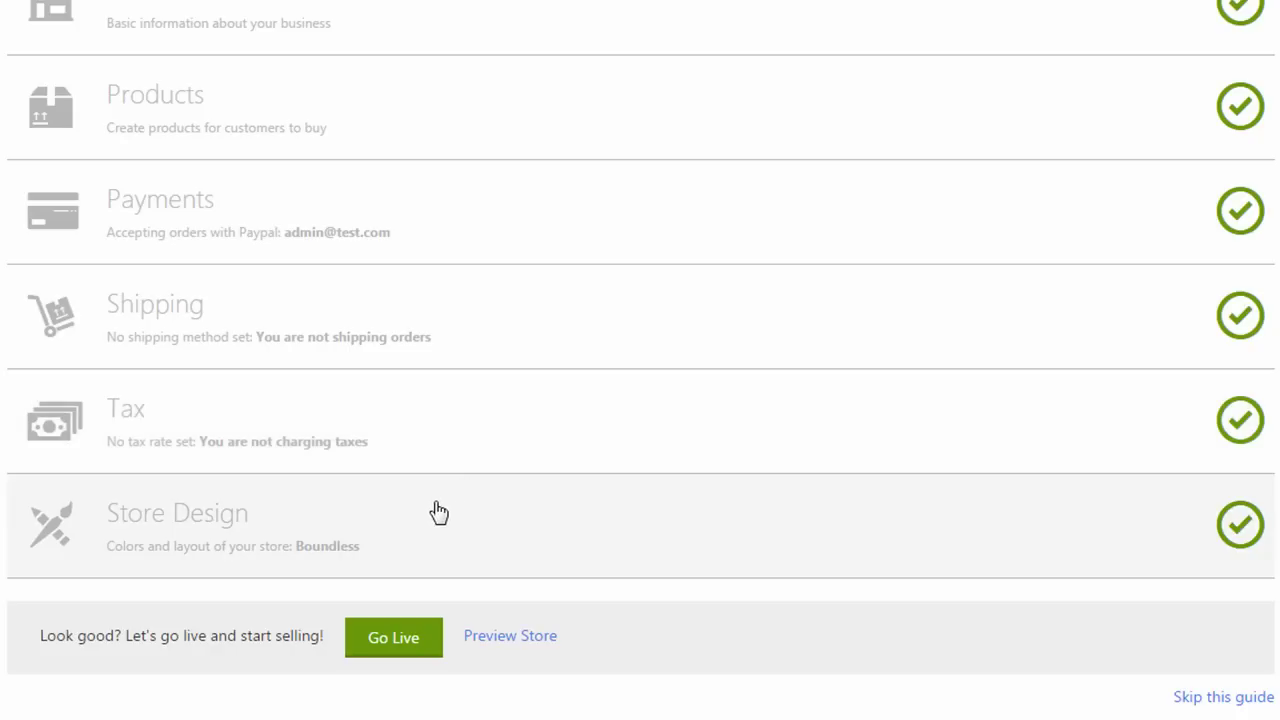
- Open Store Design and scroll through its Theme tab, which shows Boundless as the current theme
{"action": "left_click", "coordinate": [404, 520]}
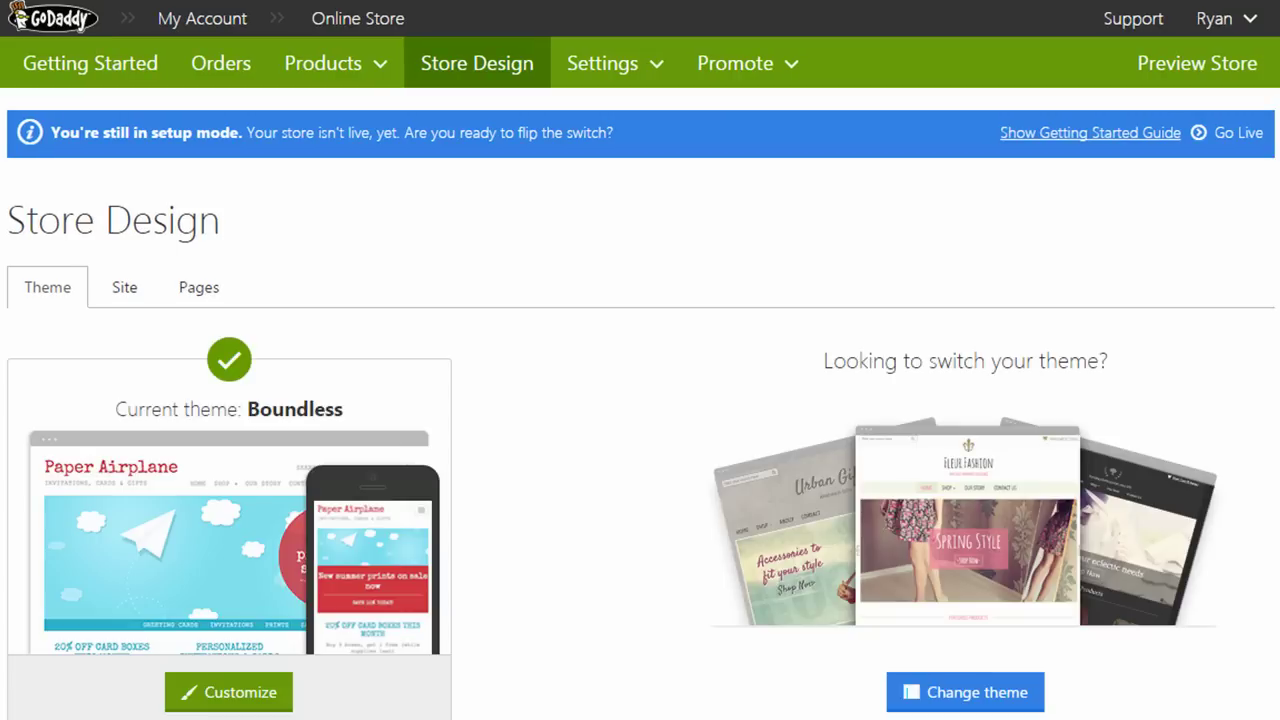
{"action": "scroll", "coordinate": [640, 360], "scroll_direction": "down", "scroll_amount": 2}
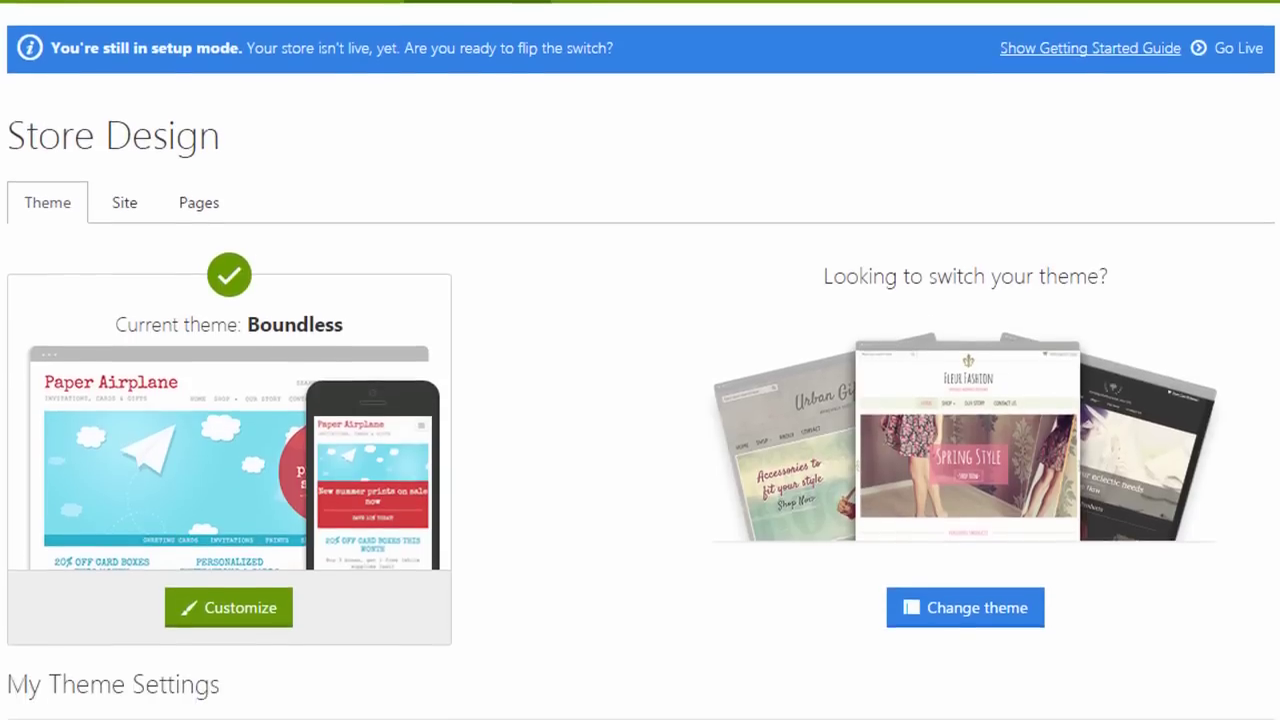
{"action": "scroll", "coordinate": [640, 360], "scroll_direction": "down", "scroll_amount": 3}
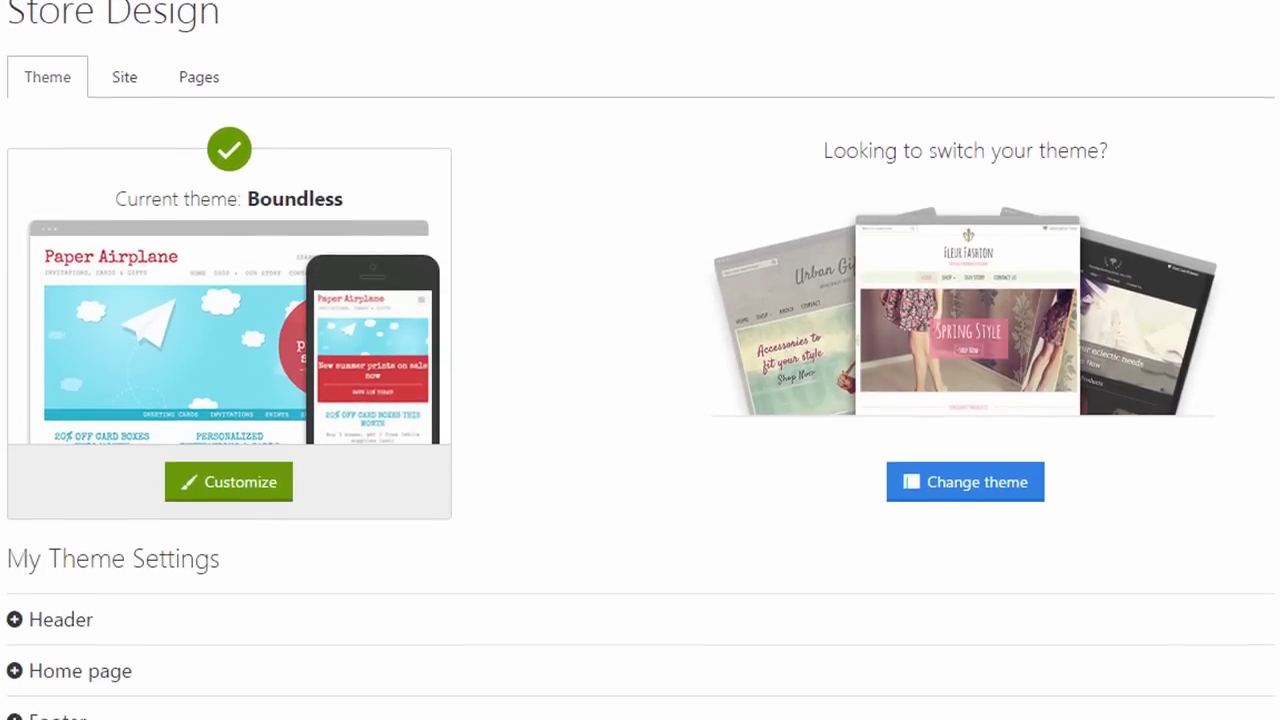
{"action": "scroll", "coordinate": [272, 307], "scroll_direction": "up", "scroll_amount": 4}
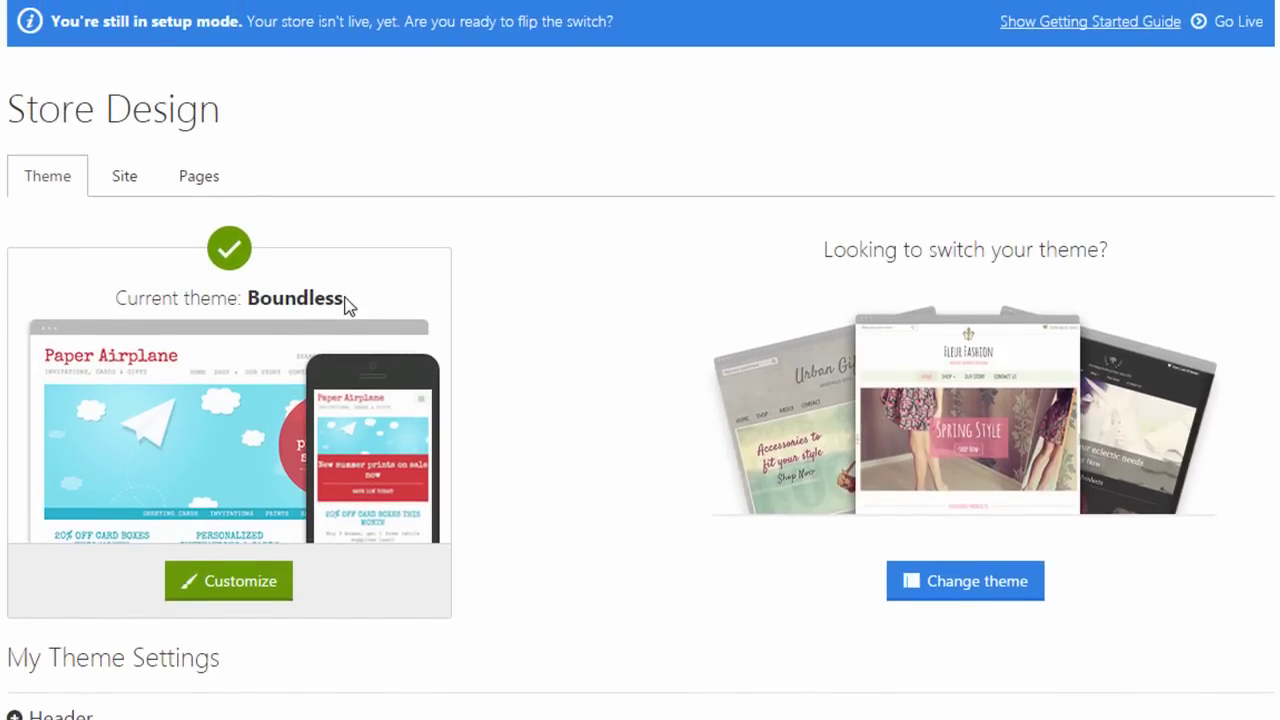
- Open the theme gallery and preview the Fleur, La Dalle and Kickflip themes
{"action": "left_click", "coordinate": [955, 584]}
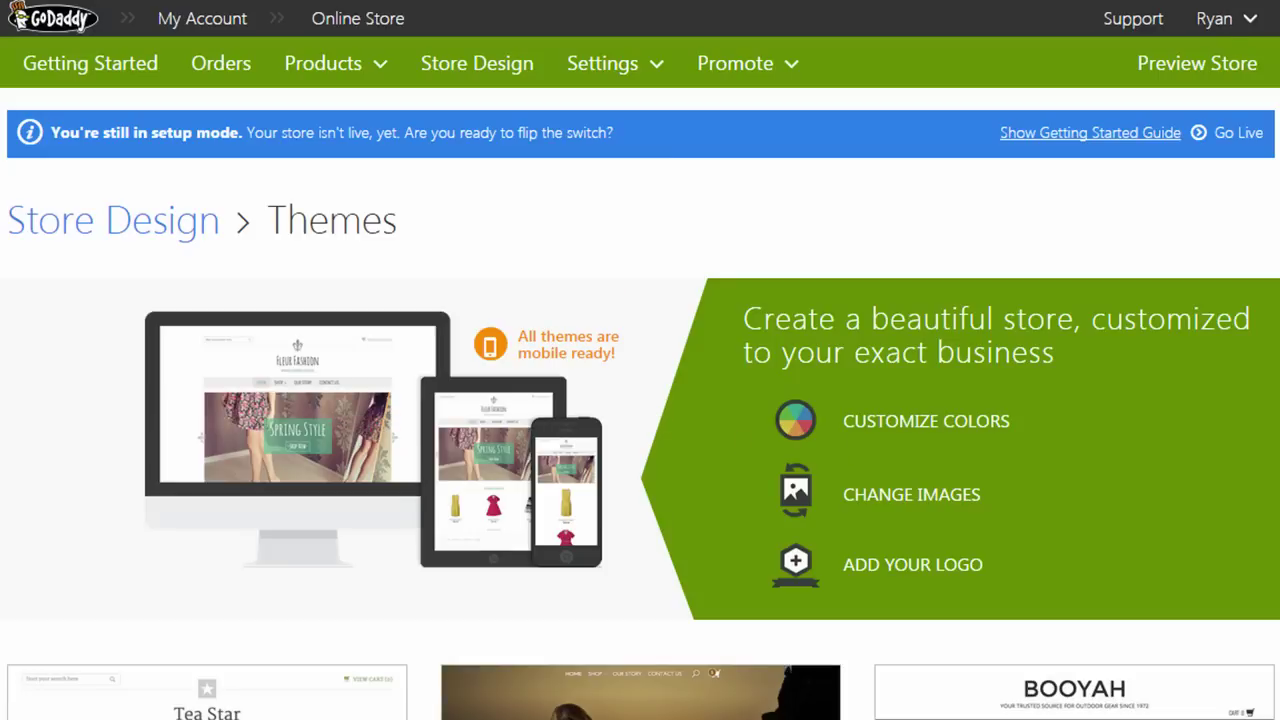
{"action": "scroll", "coordinate": [640, 400], "scroll_direction": "down", "scroll_amount": 8}
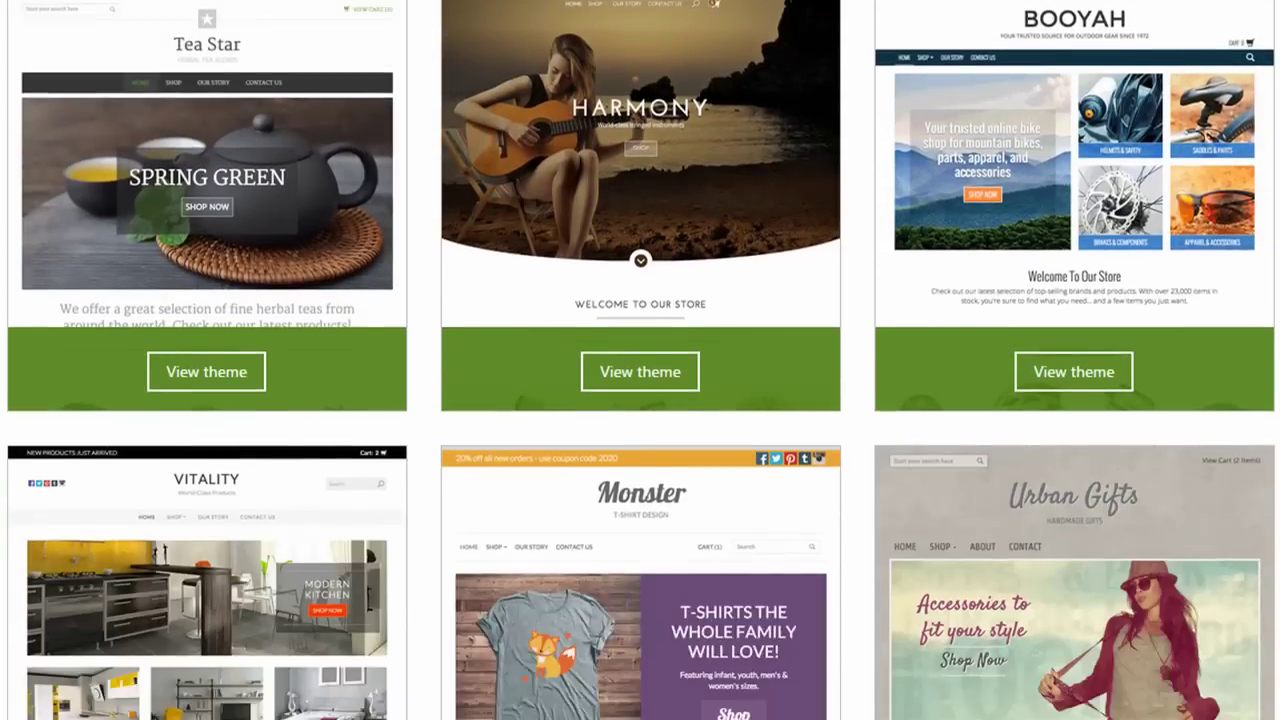
{"action": "scroll", "coordinate": [640, 360], "scroll_direction": "down", "scroll_amount": 10}
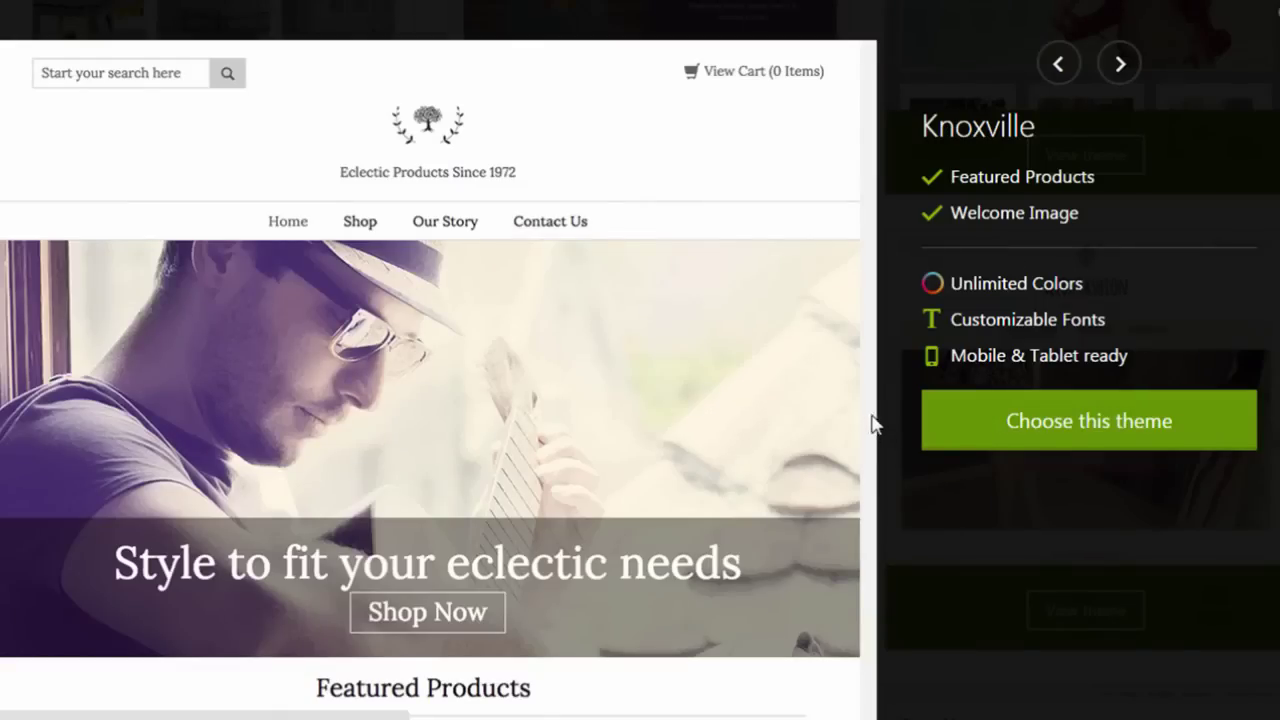
{"action": "left_click", "coordinate": [1120, 66]}
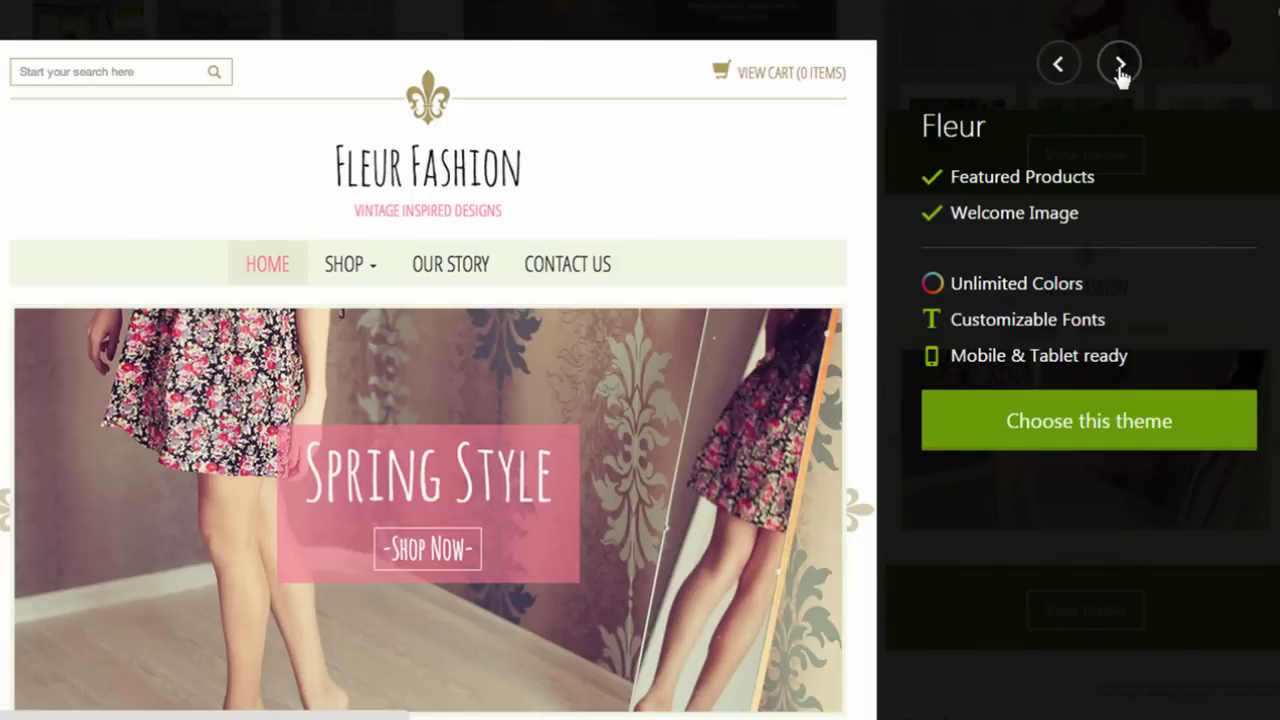
{"action": "left_click", "coordinate": [1120, 66]}
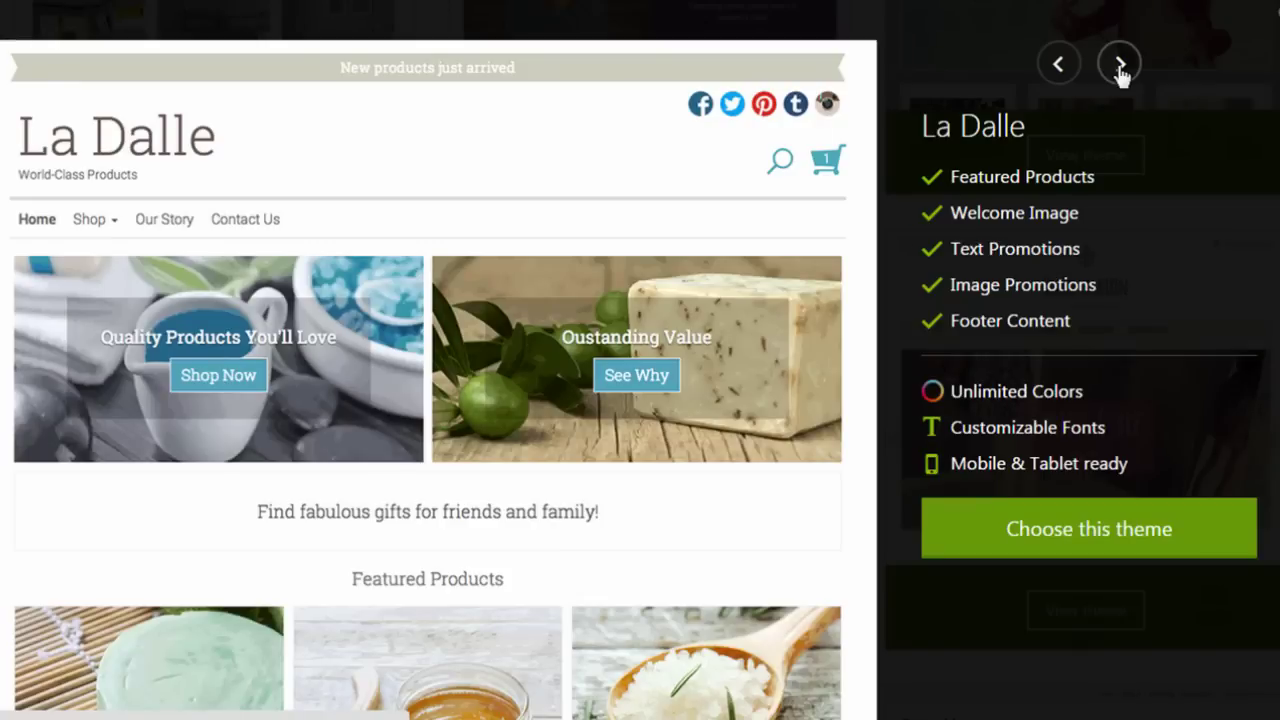
{"action": "left_click", "coordinate": [1120, 66]}
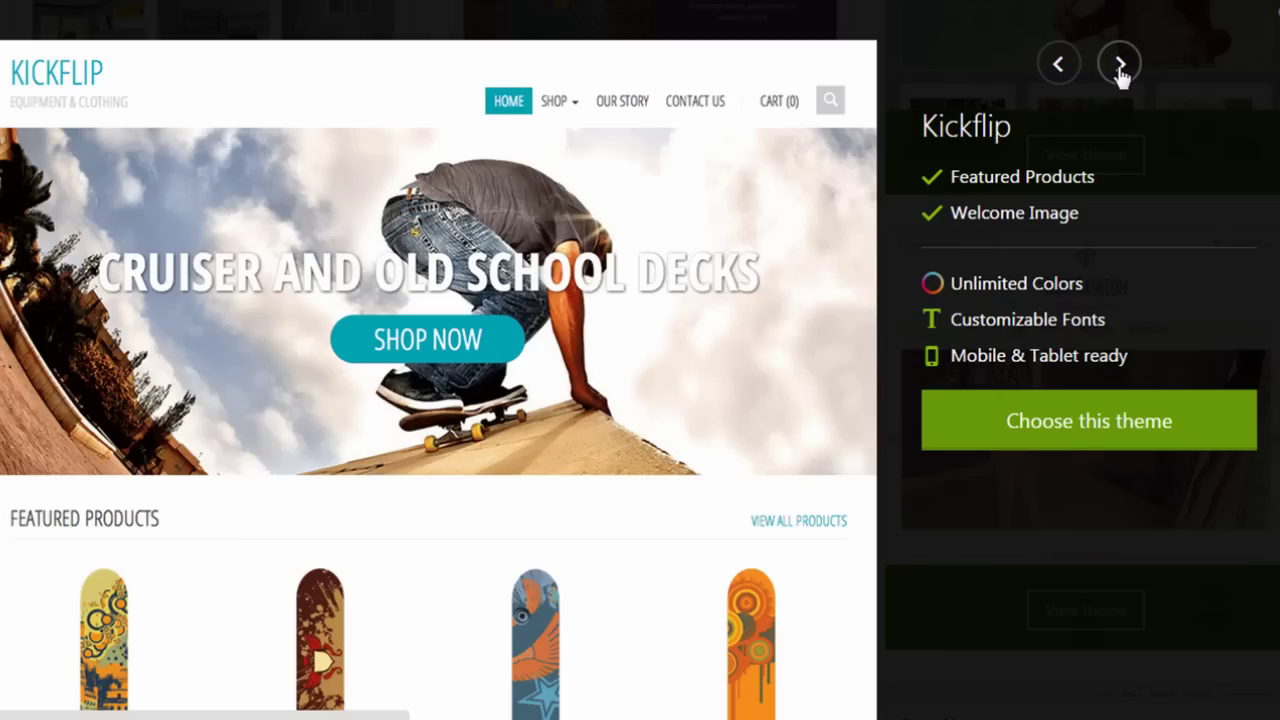
- Preview the Minimalist, Twilight, Boundless, Estrella, Harmony, Booyah and Vitality themes
{"action": "left_click", "coordinate": [1120, 66]}
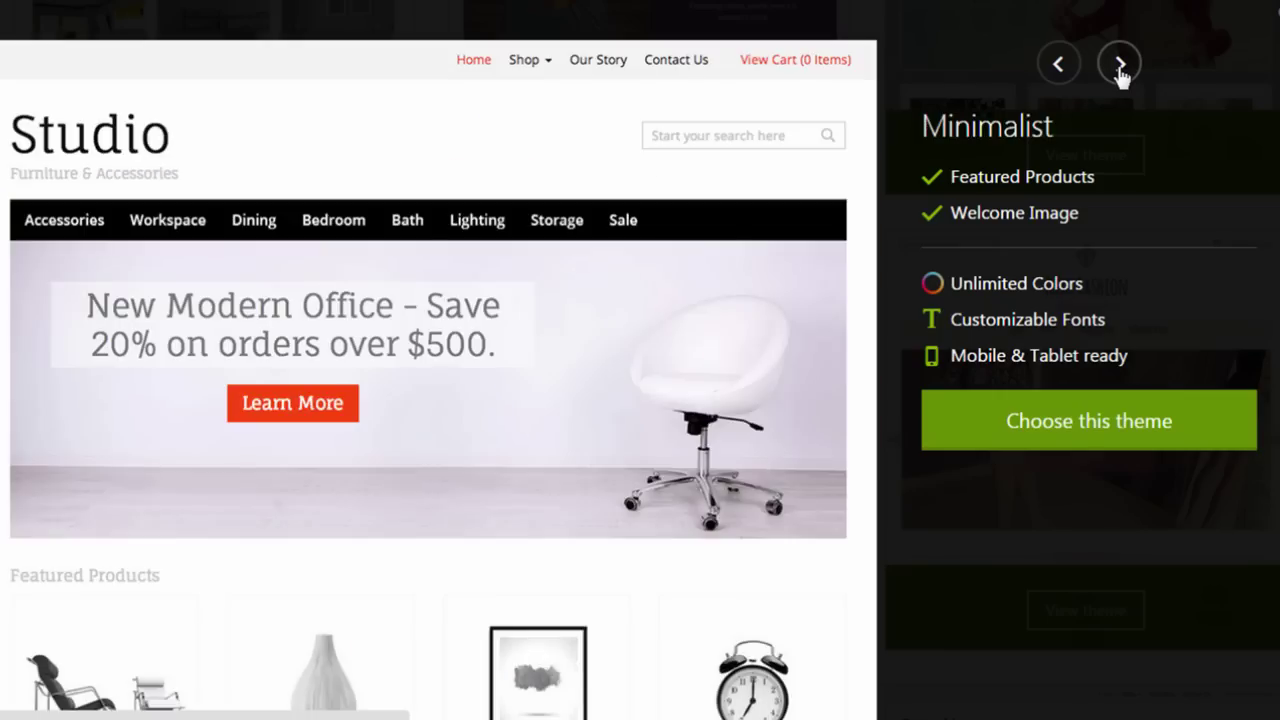
{"action": "left_click", "coordinate": [1120, 66]}
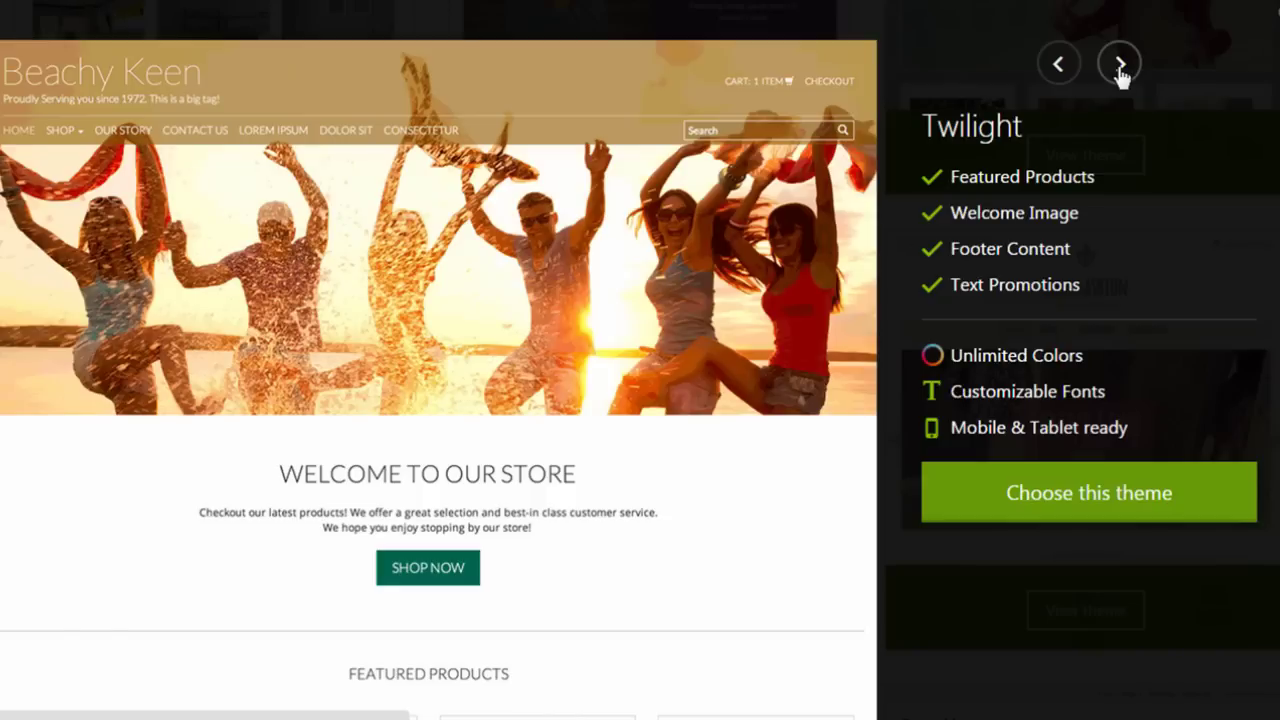
{"action": "left_click", "coordinate": [1120, 66]}
{"action": "left_click", "coordinate": [1120, 66]}
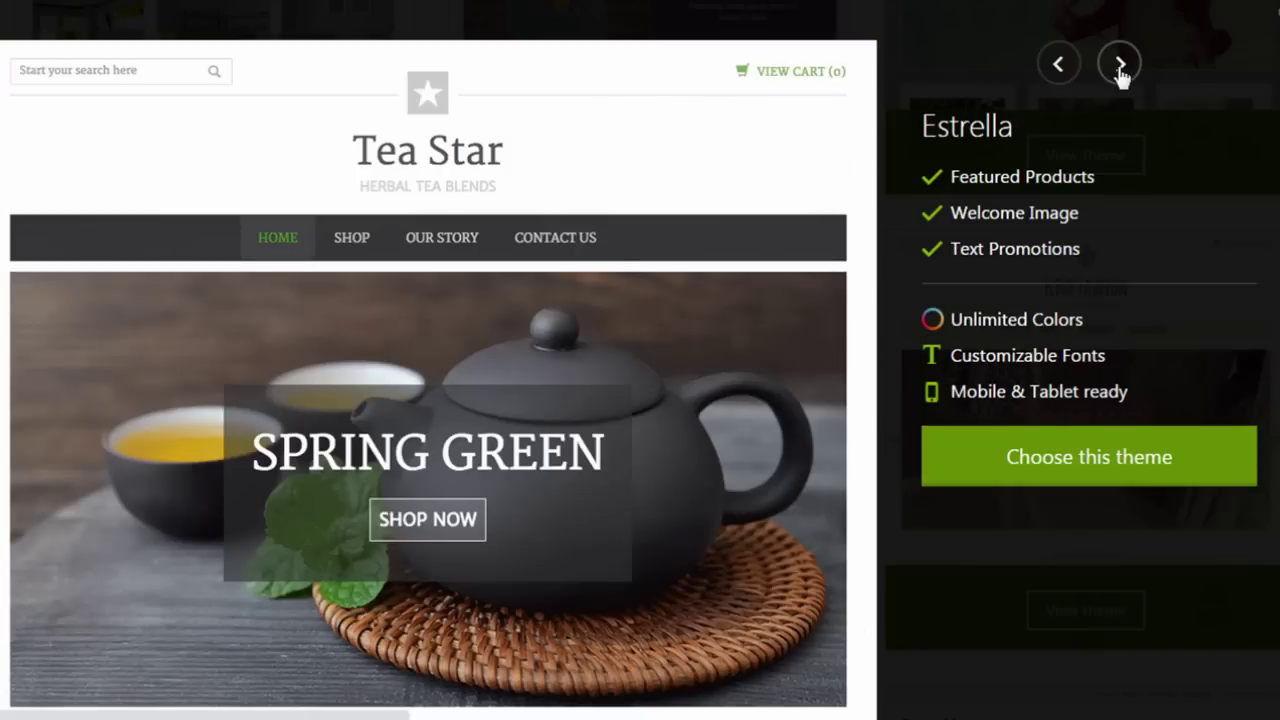
{"action": "left_click", "coordinate": [1120, 66]}
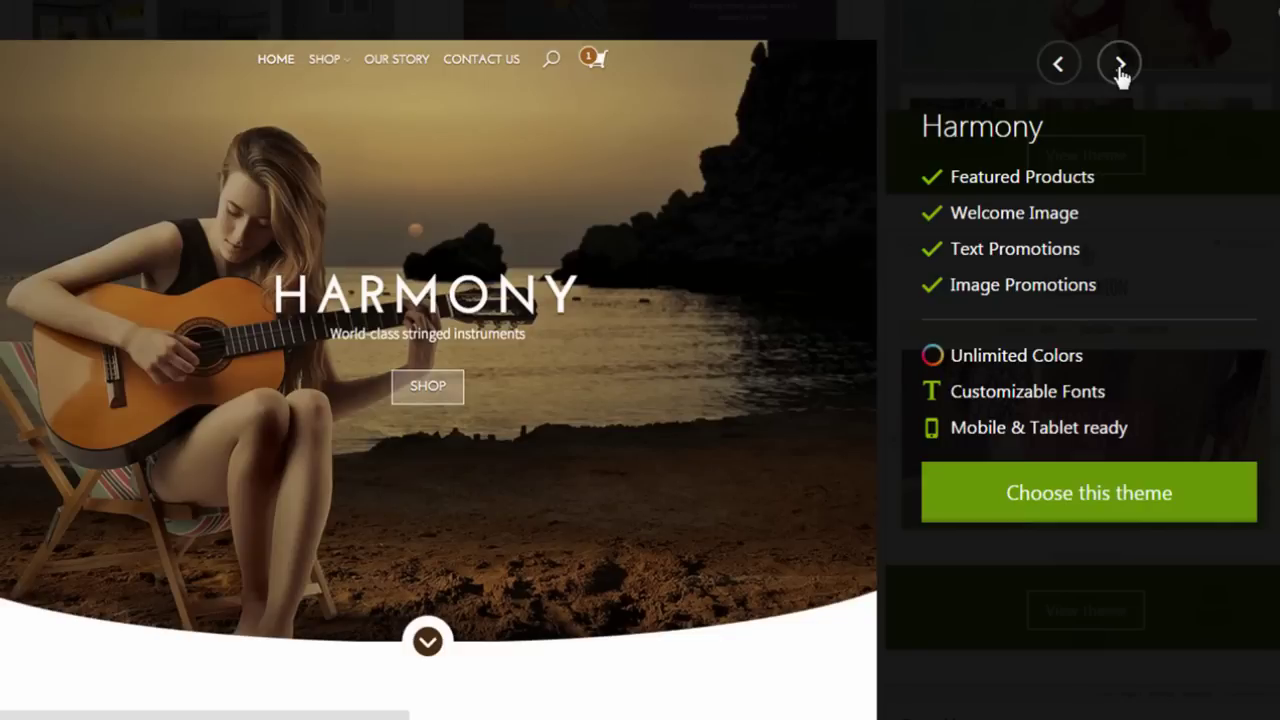
{"action": "left_click", "coordinate": [1120, 66]}
{"action": "left_click", "coordinate": [1120, 66]}
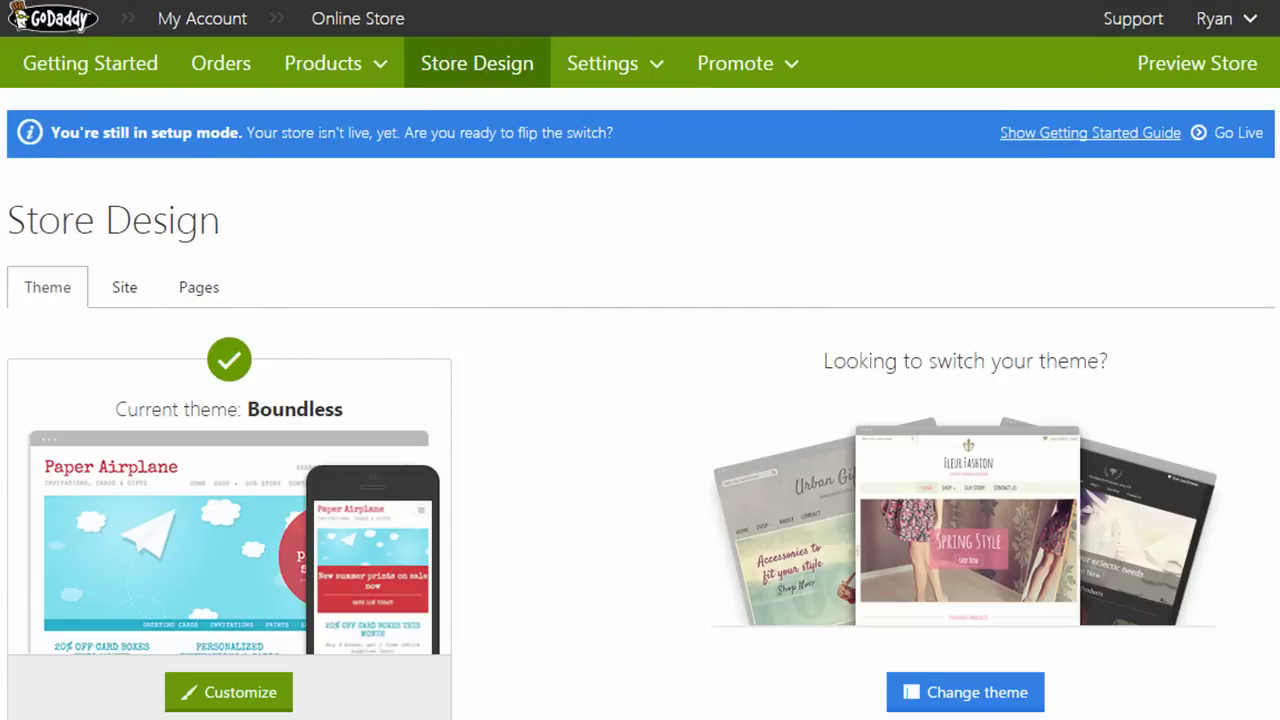
- In the Style Designer, apply the orange and purple colour palette and view its custom colours
{"action": "scroll", "coordinate": [640, 360], "scroll_direction": "down", "scroll_amount": 3}
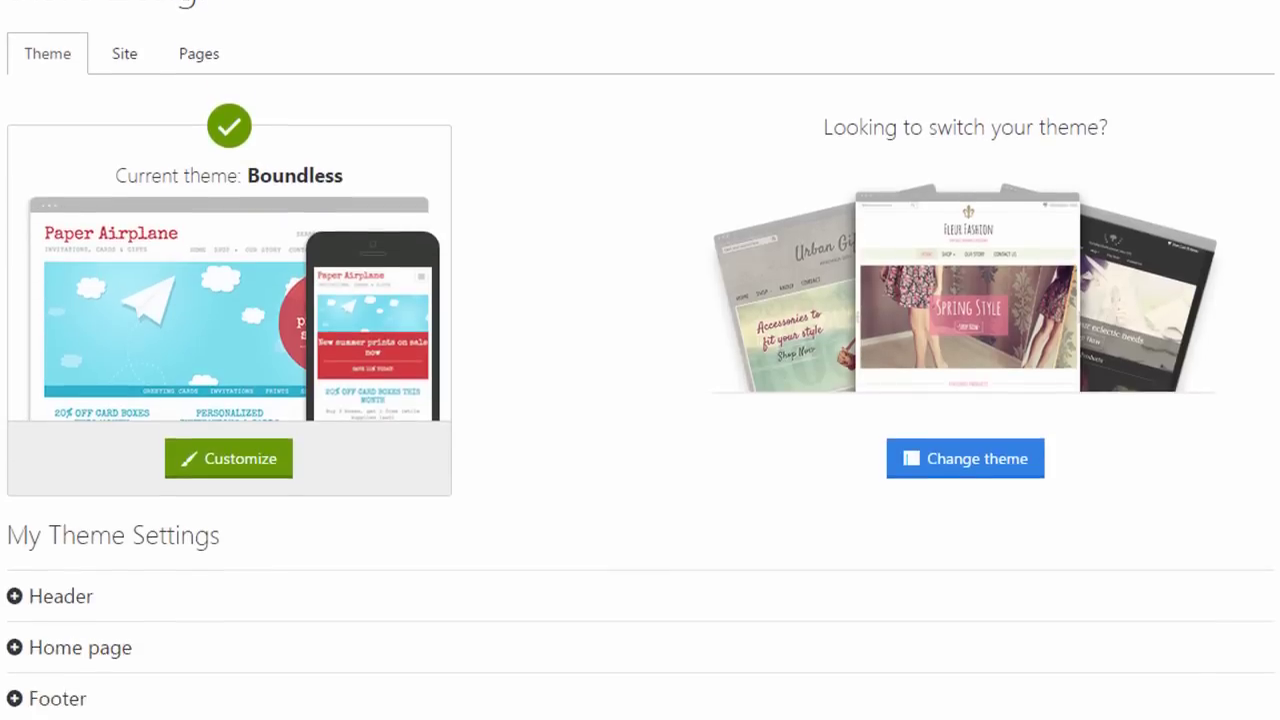
{"action": "left_click", "coordinate": [234, 410]}
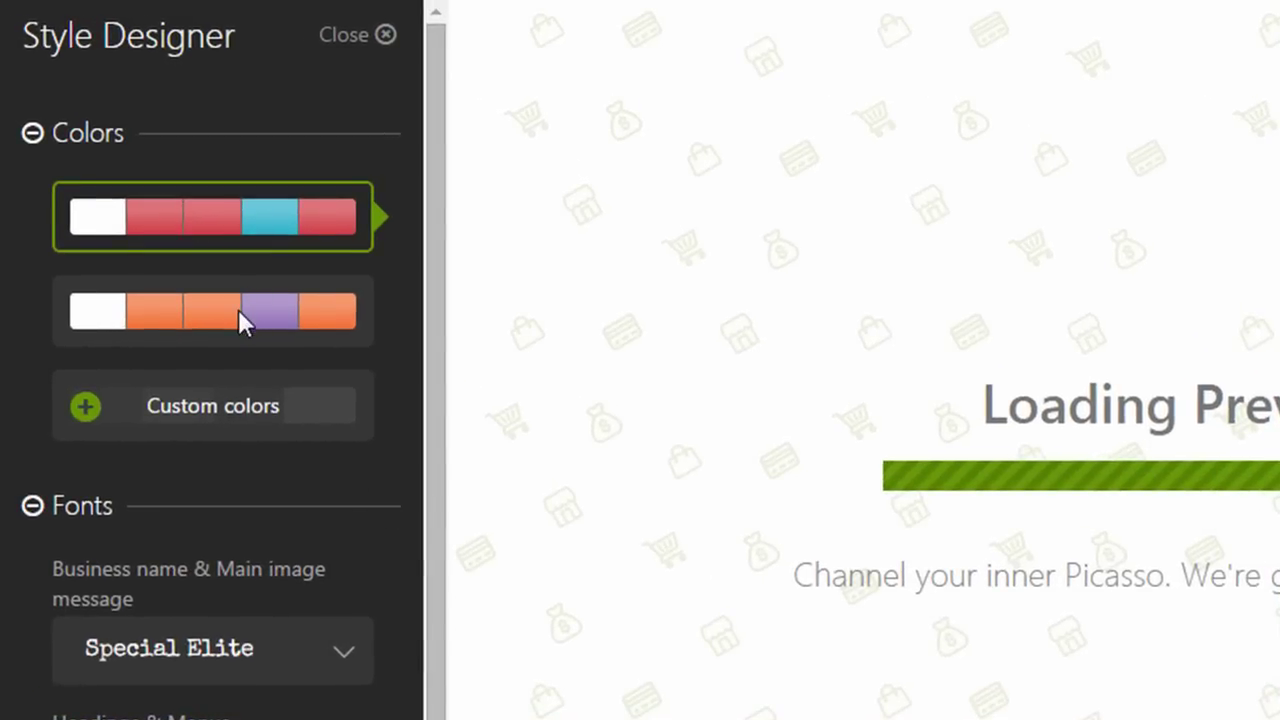
{"action": "left_click", "coordinate": [243, 320]}
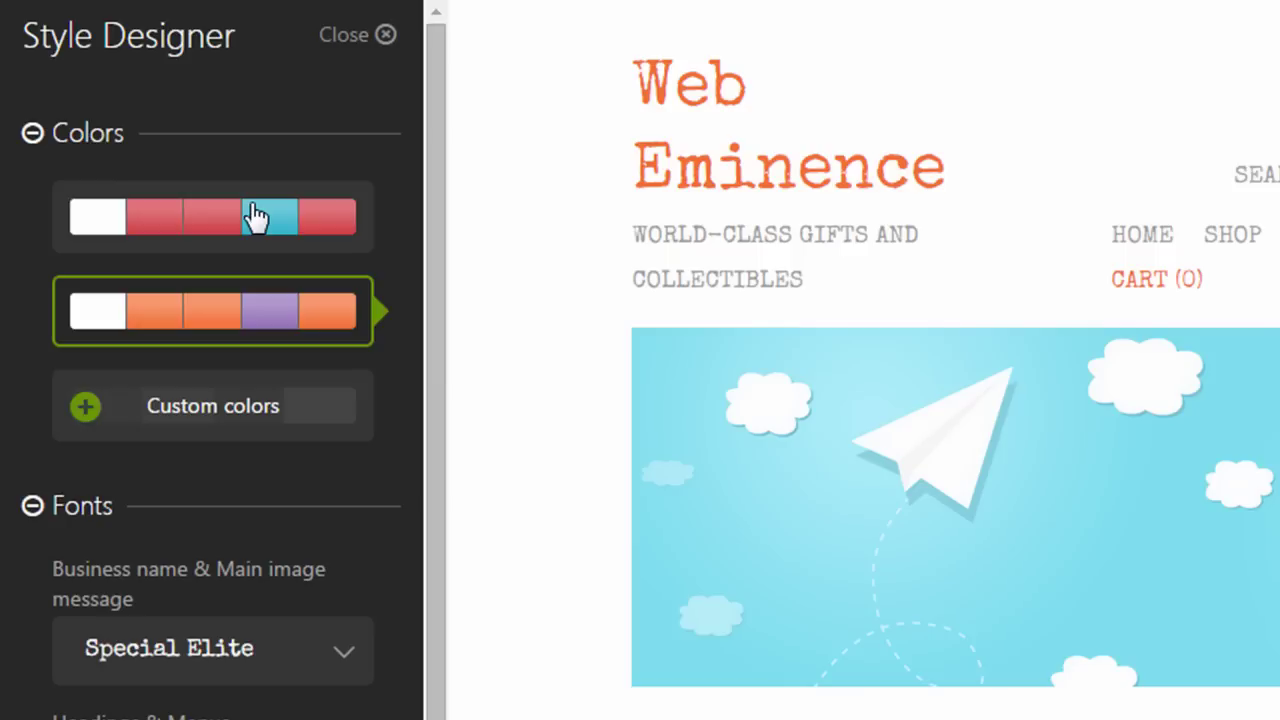
{"action": "left_click", "coordinate": [251, 214]}
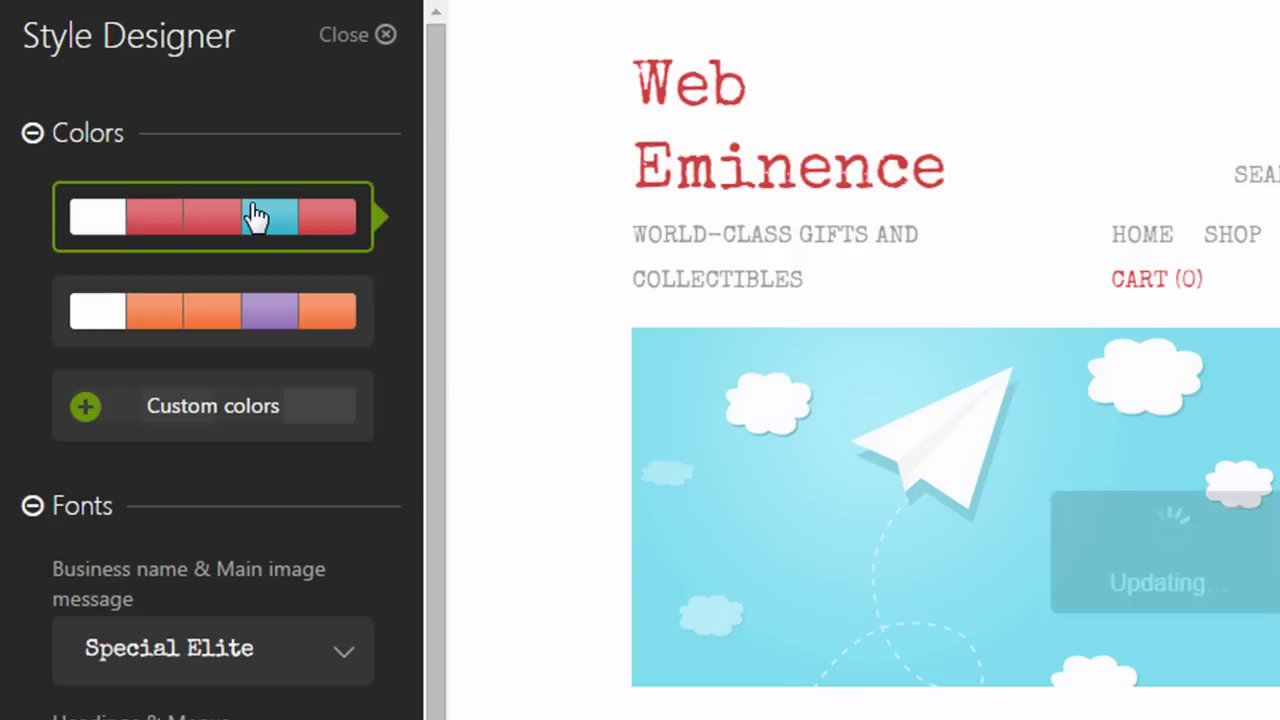
{"action": "left_click", "coordinate": [221, 310]}
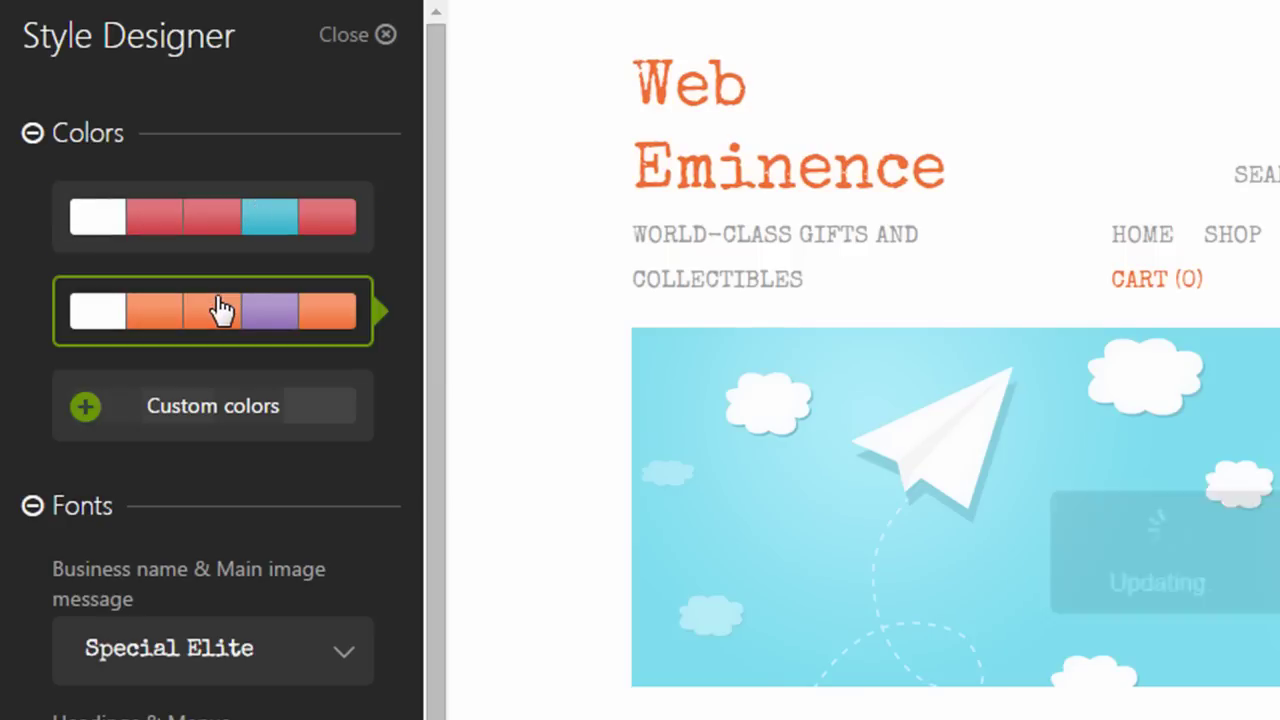
{"action": "left_click", "coordinate": [118, 410]}
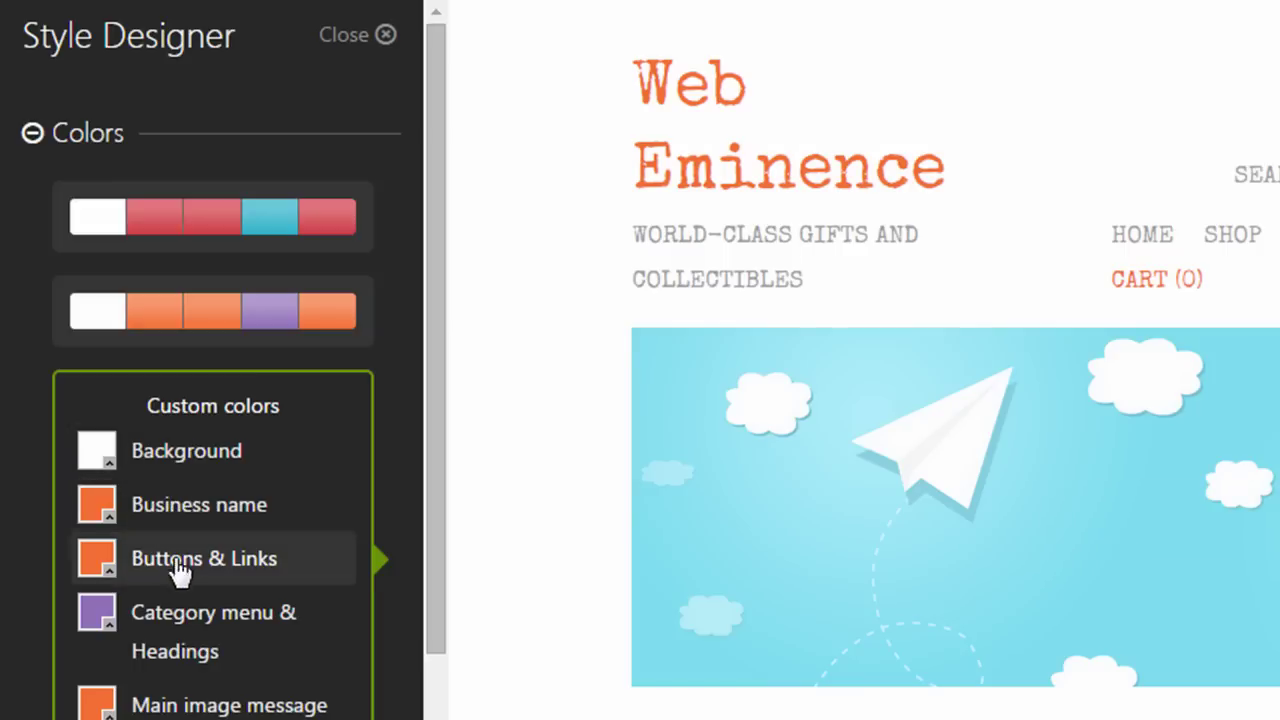
- Preview Dancing Script as the business name font, then save and apply the customization
{"action": "left_click", "coordinate": [388, 258]}
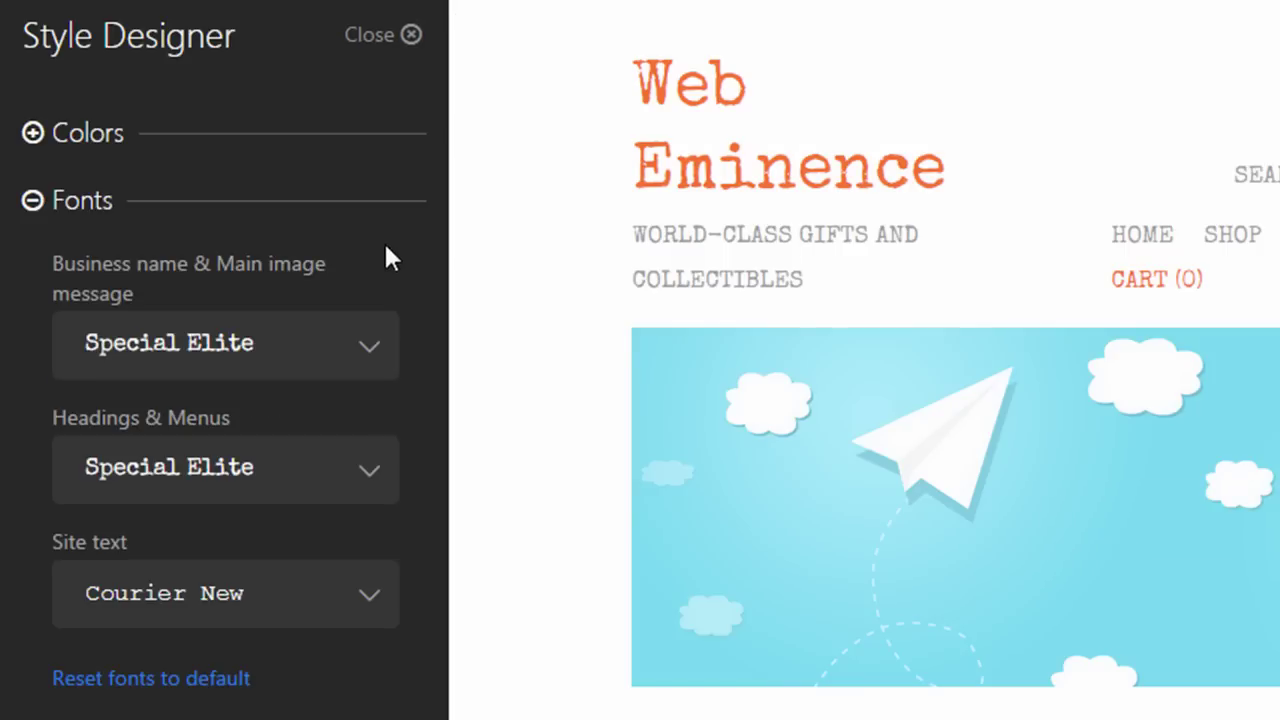
{"action": "left_click", "coordinate": [358, 347]}
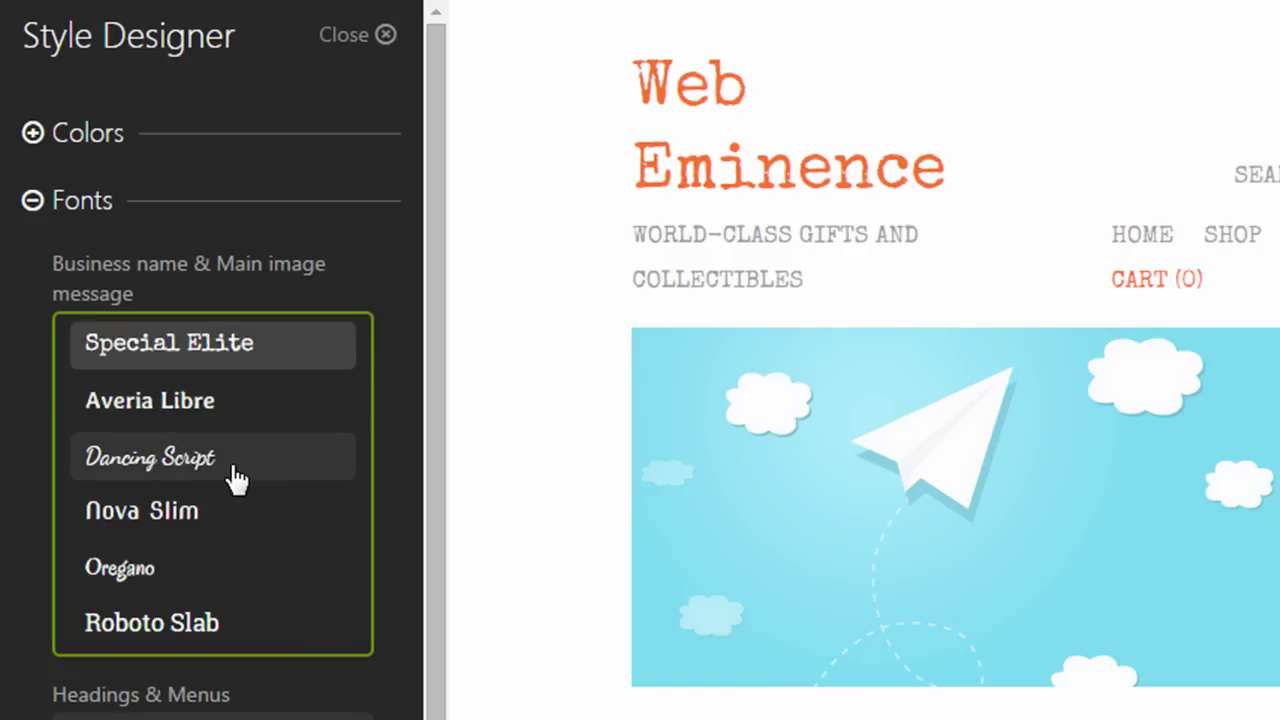
{"action": "left_click", "coordinate": [228, 474]}
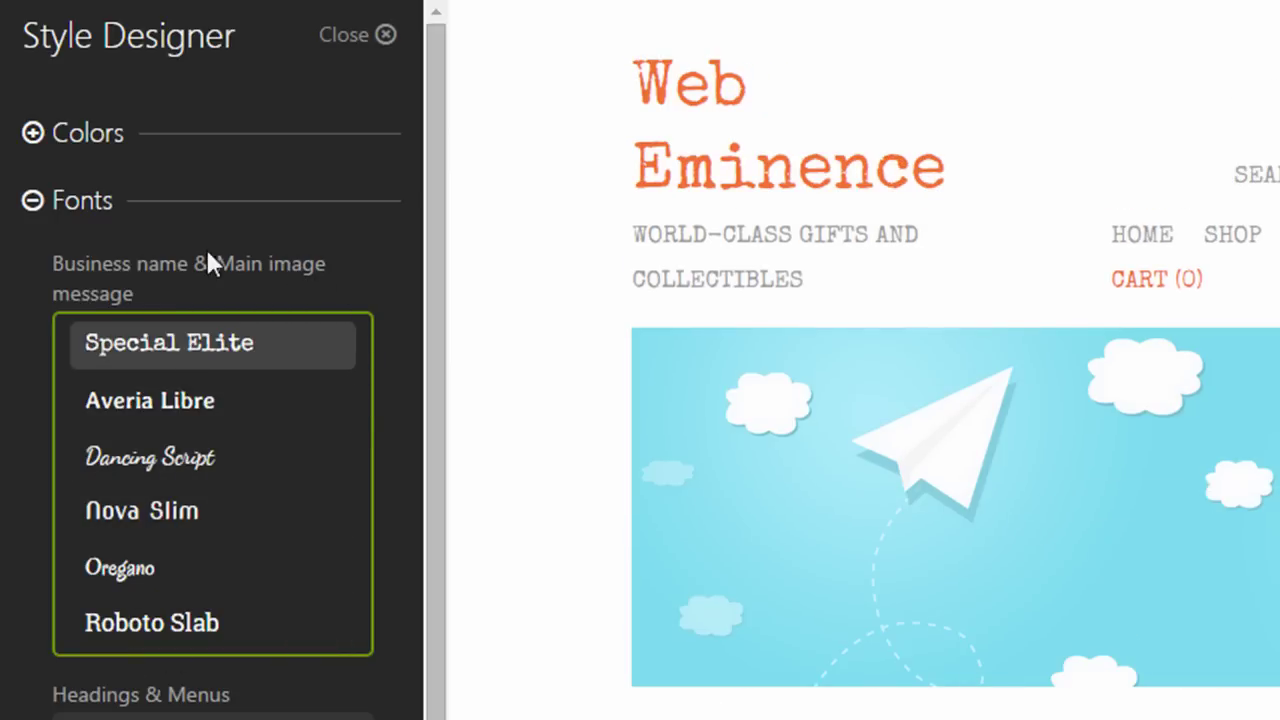
{"action": "scroll", "coordinate": [150, 280], "scroll_direction": "down", "scroll_amount": 2}
{"action": "left_click", "coordinate": [37, 63]}
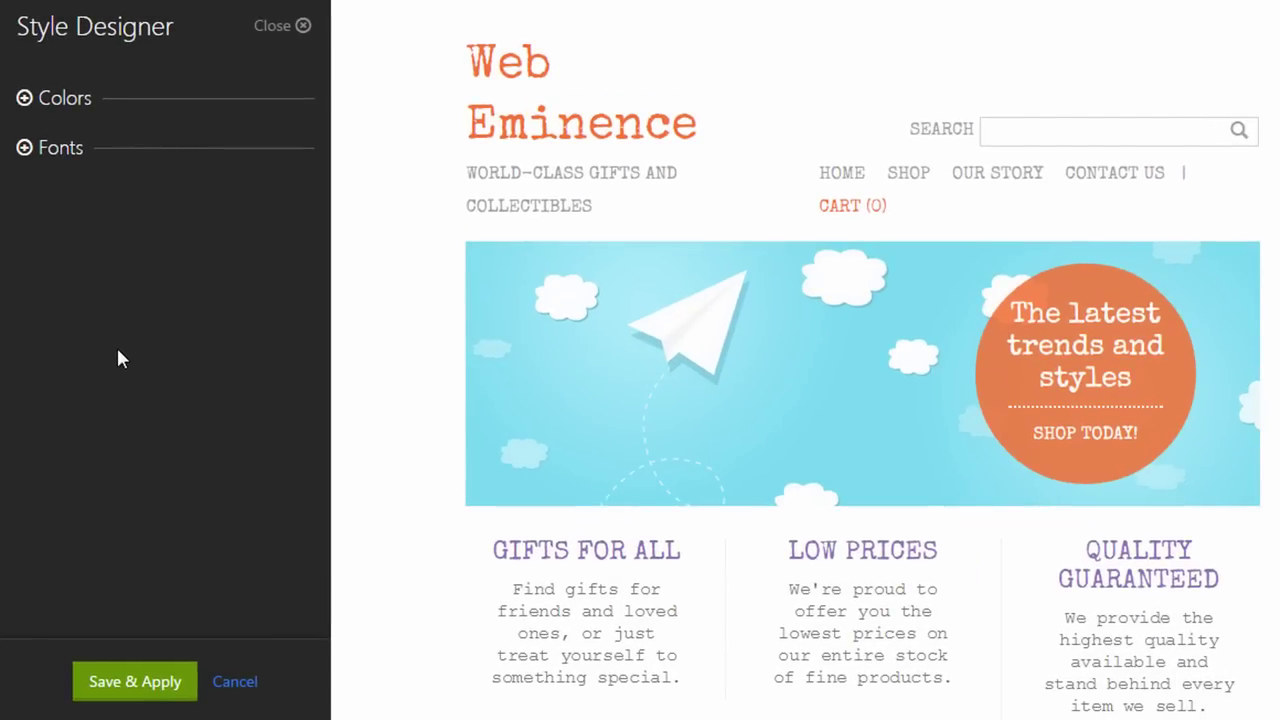
{"action": "left_click", "coordinate": [134, 676]}
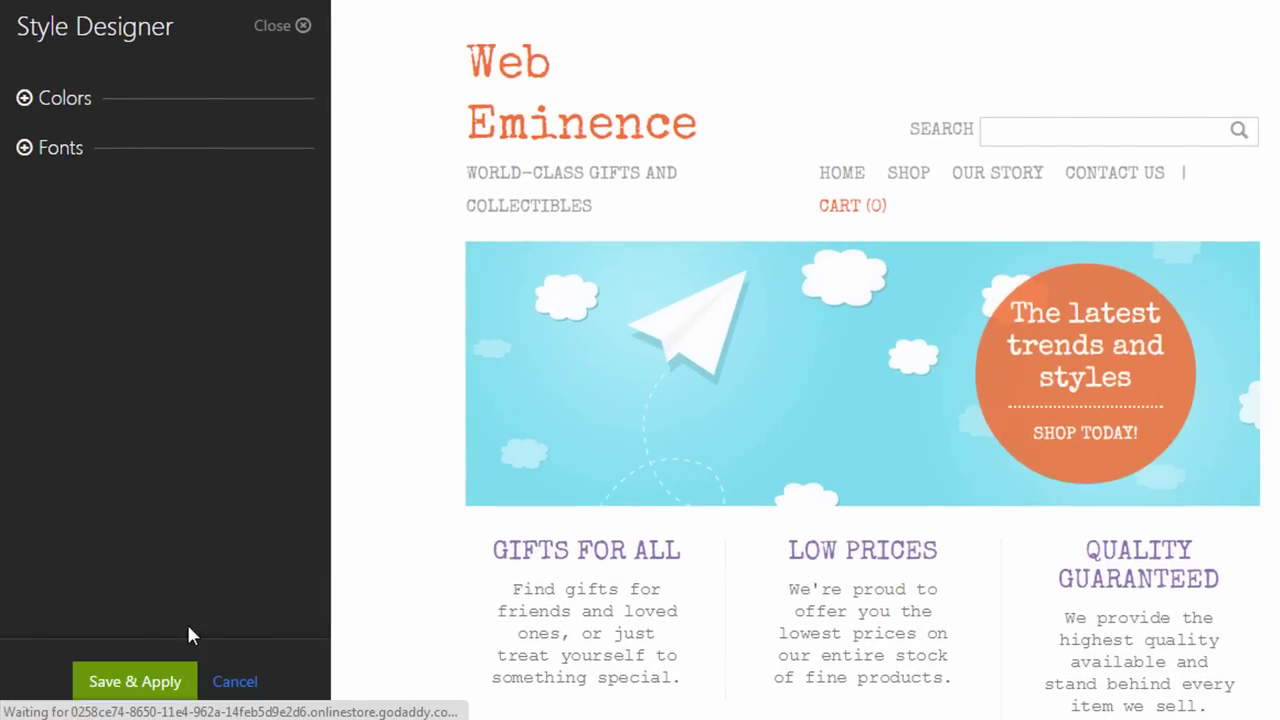
- Expand the header and home page content settings and review the tagline text
{"action": "scroll", "coordinate": [48, 429], "scroll_direction": "down", "scroll_amount": 4}
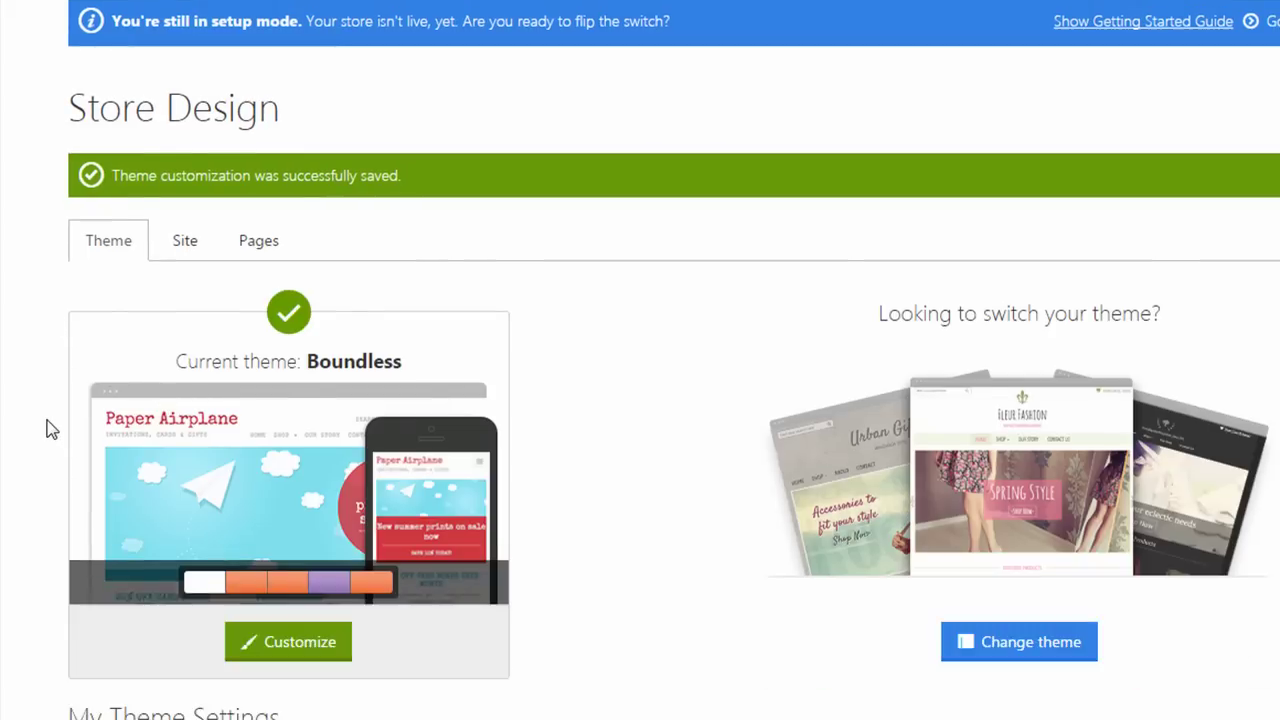
{"action": "left_click", "coordinate": [76, 495]}
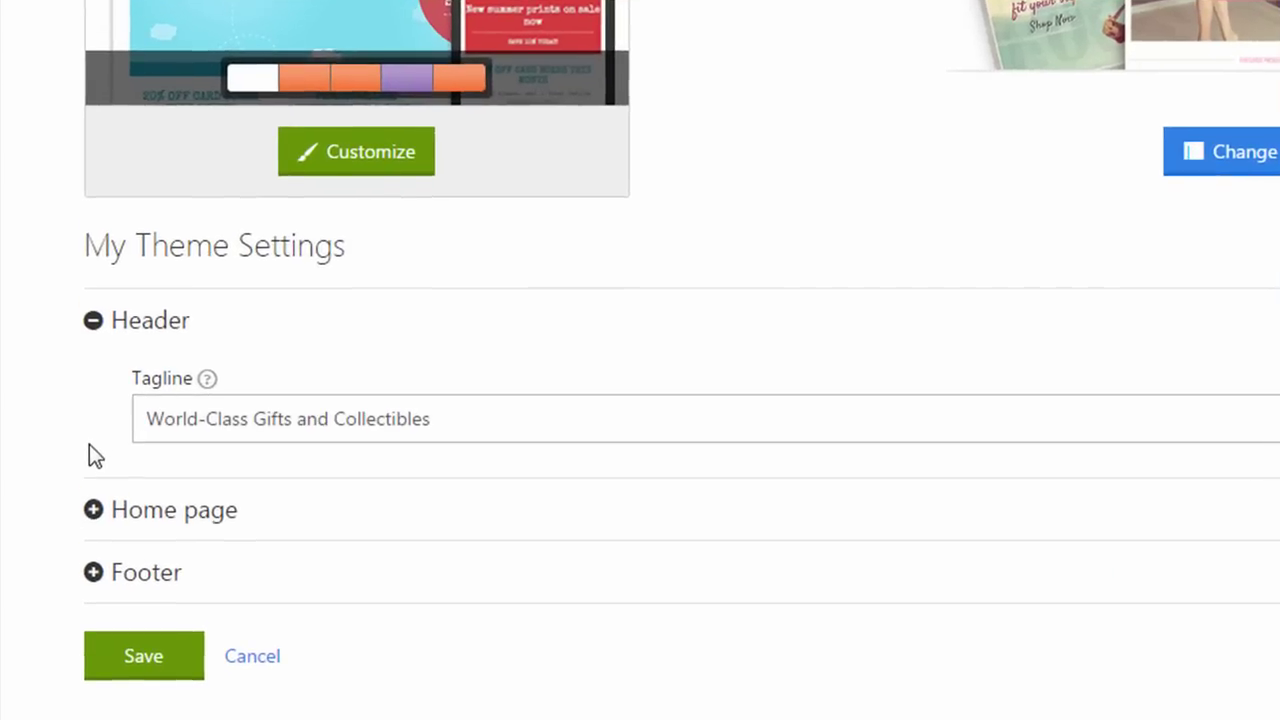
{"action": "left_click", "coordinate": [95, 509]}
{"action": "scroll", "coordinate": [100, 510], "scroll_direction": "down", "scroll_amount": 1}
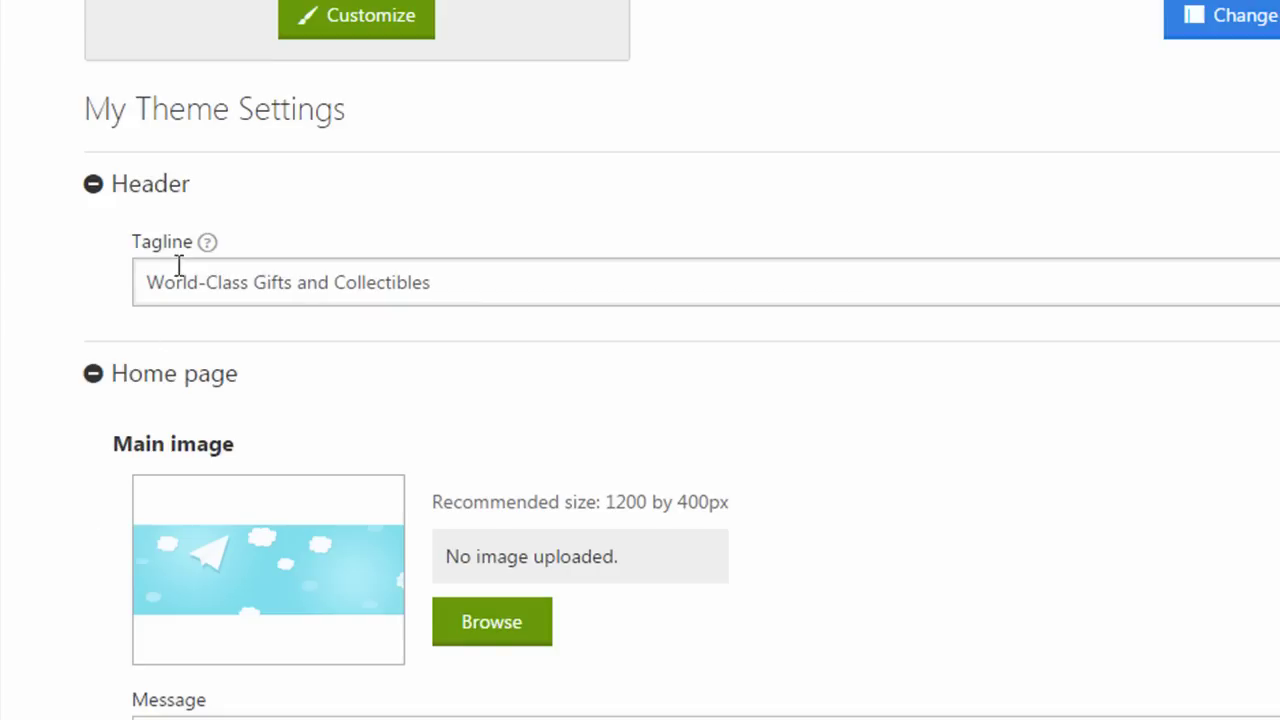
{"action": "left_click_drag", "start_coordinate": [143, 279], "coordinate": [468, 276]}
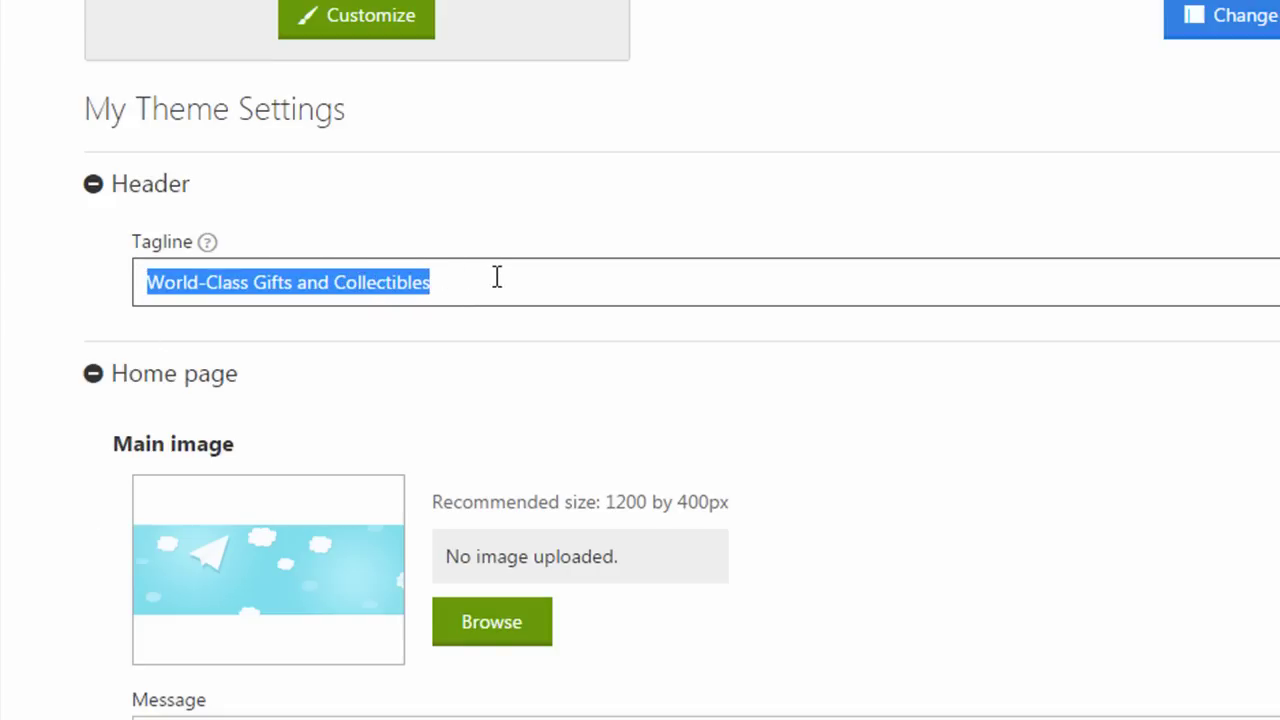
{"action": "scroll", "coordinate": [490, 300], "scroll_direction": "up", "scroll_amount": 1}
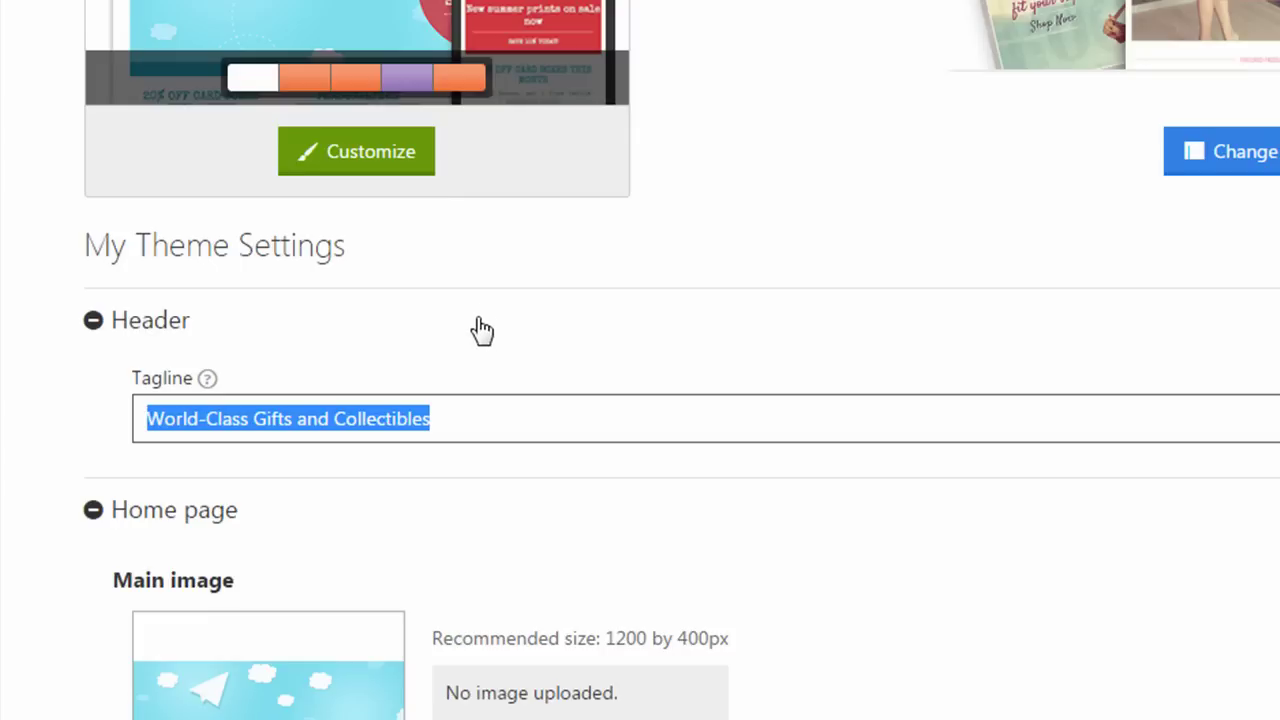
{"action": "left_click", "coordinate": [254, 428]}
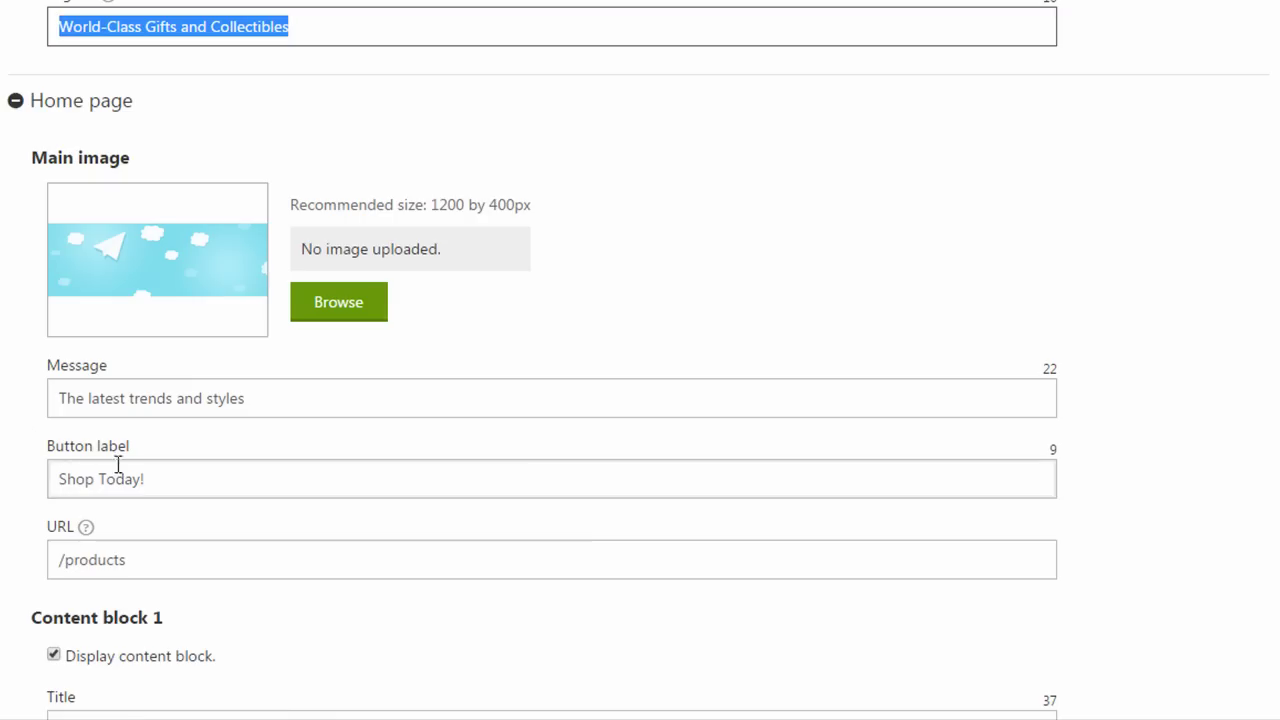
- Review the Shop Today! button label and the footer content blocks, including Contact Information and Our Products
{"action": "left_click_drag", "start_coordinate": [163, 478], "coordinate": [51, 480]}
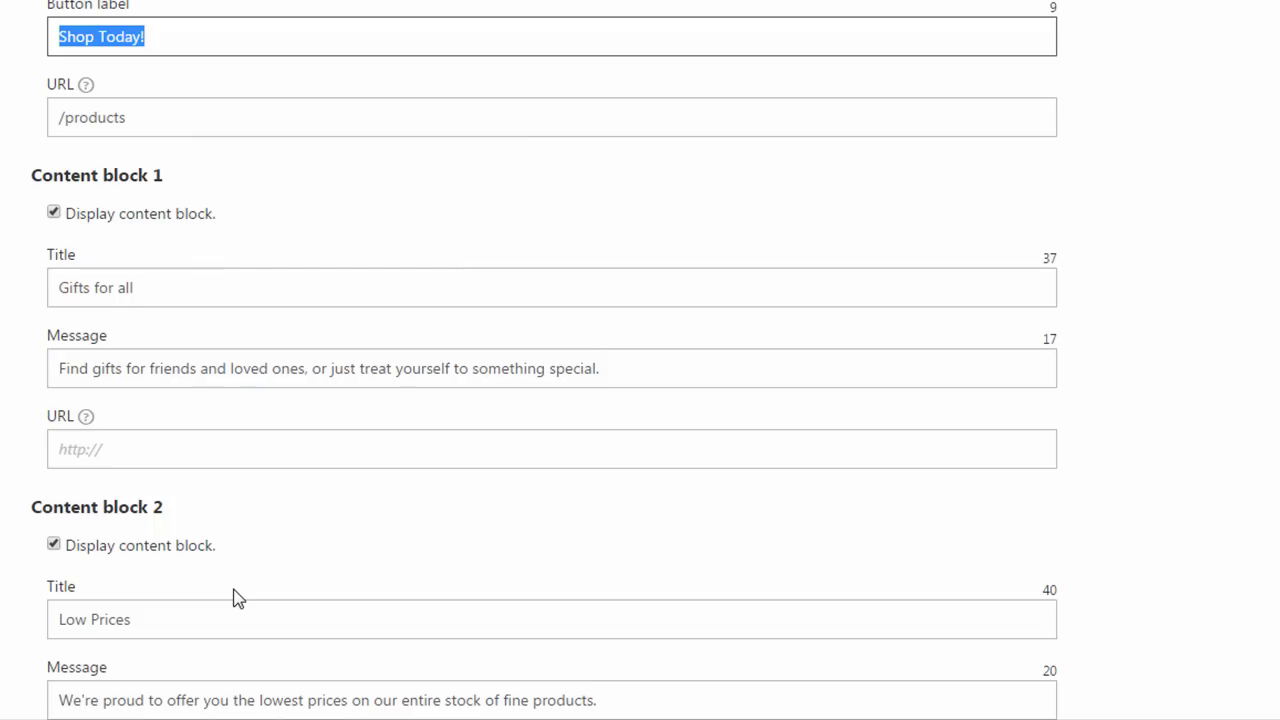
{"action": "scroll", "coordinate": [237, 598], "scroll_direction": "down", "scroll_amount": 6}
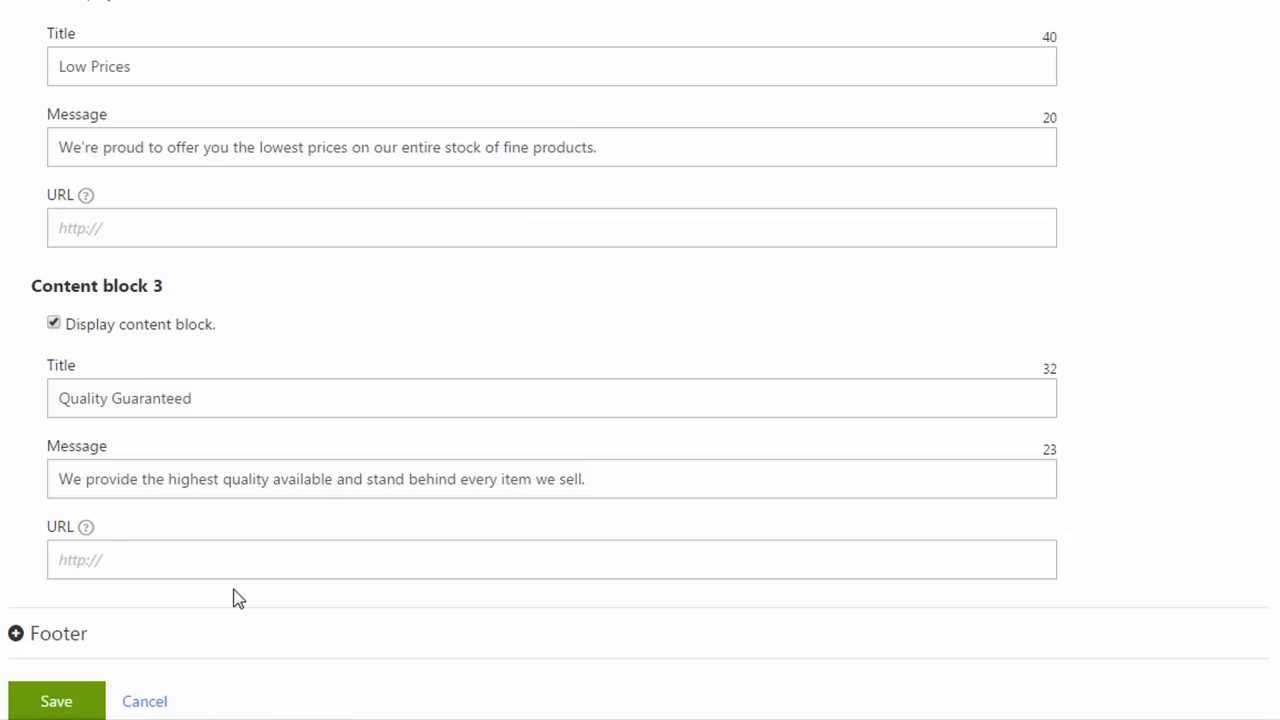
{"action": "scroll", "coordinate": [491, 51], "scroll_direction": "up", "scroll_amount": 3}
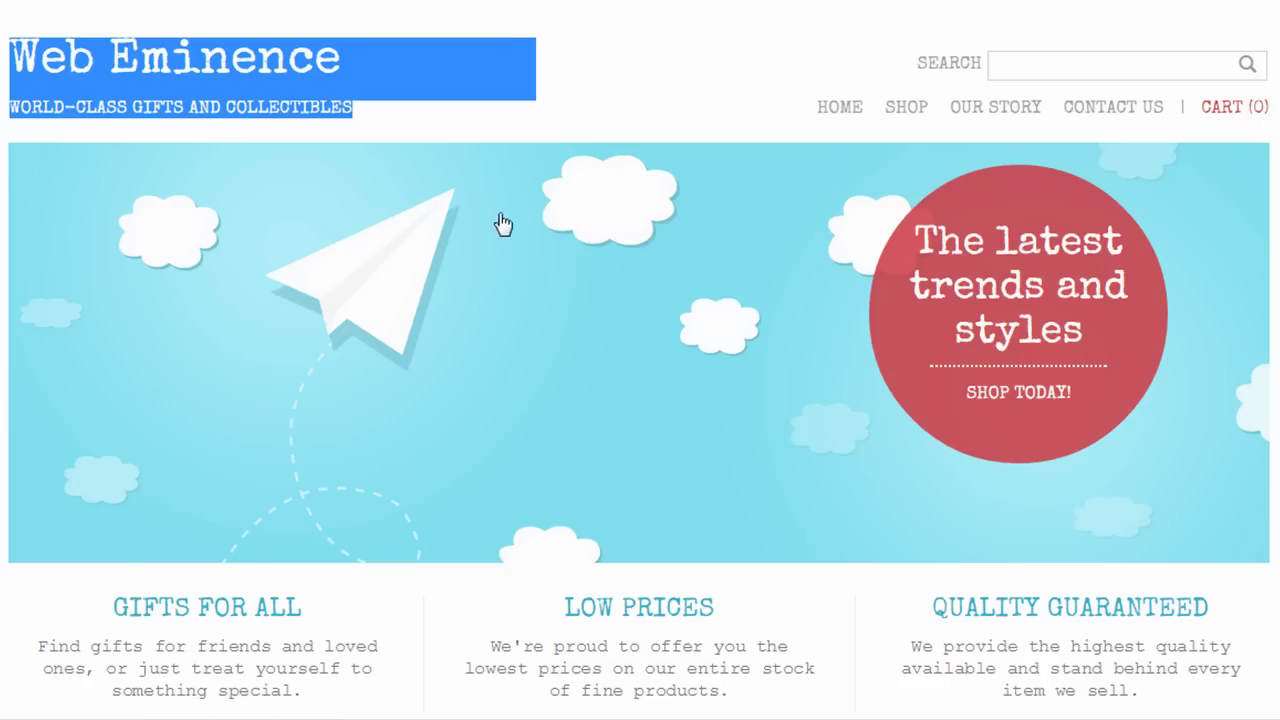
{"action": "scroll", "coordinate": [467, 311], "scroll_direction": "down", "scroll_amount": 2}
{"action": "scroll", "coordinate": [255, 376], "scroll_direction": "down", "scroll_amount": 1}
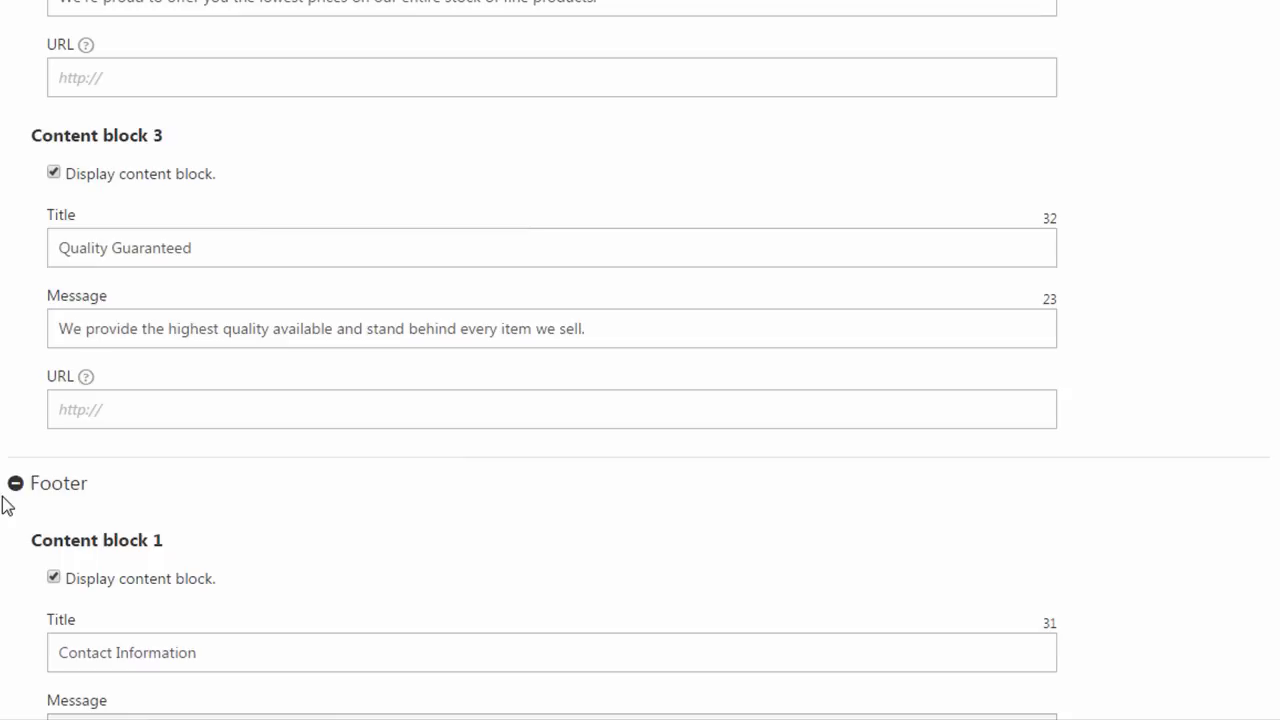
{"action": "scroll", "coordinate": [7, 505], "scroll_direction": "down", "scroll_amount": 8}
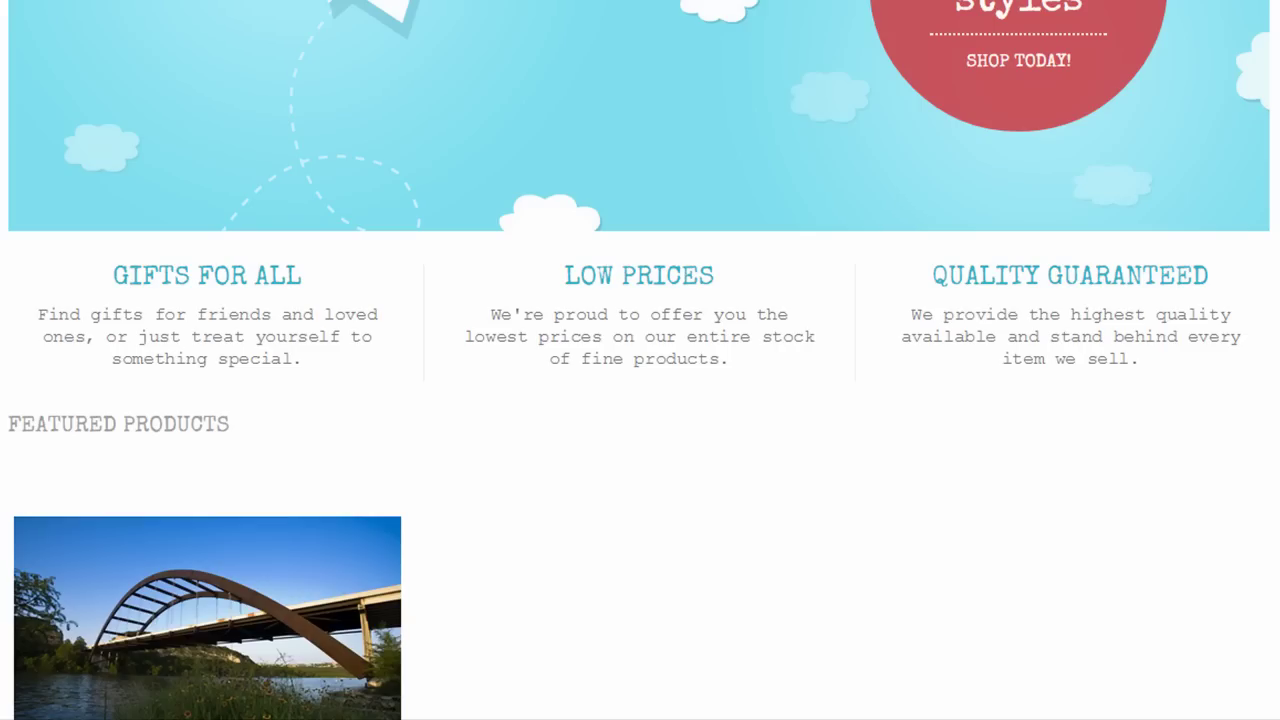
{"action": "scroll", "coordinate": [577, 528], "scroll_direction": "down", "scroll_amount": 6}
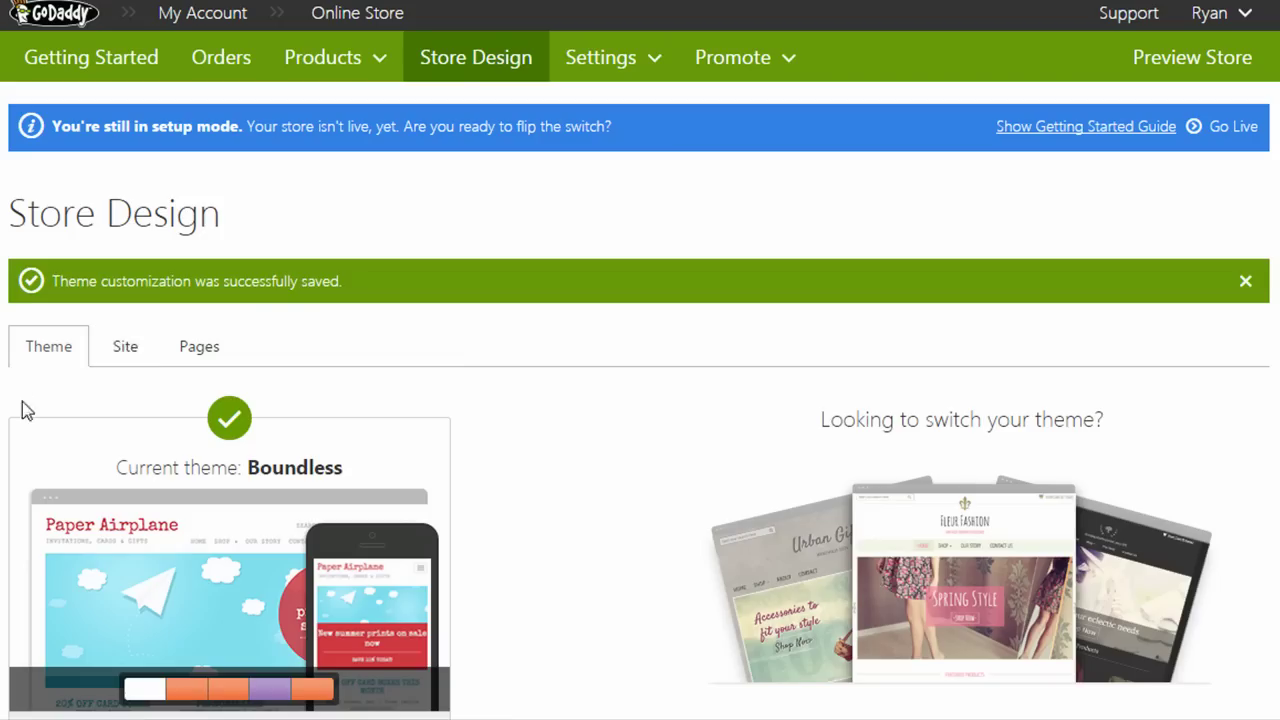
- Switch to the Site tab and expand the Advanced custom code section
{"action": "left_click", "coordinate": [124, 352]}
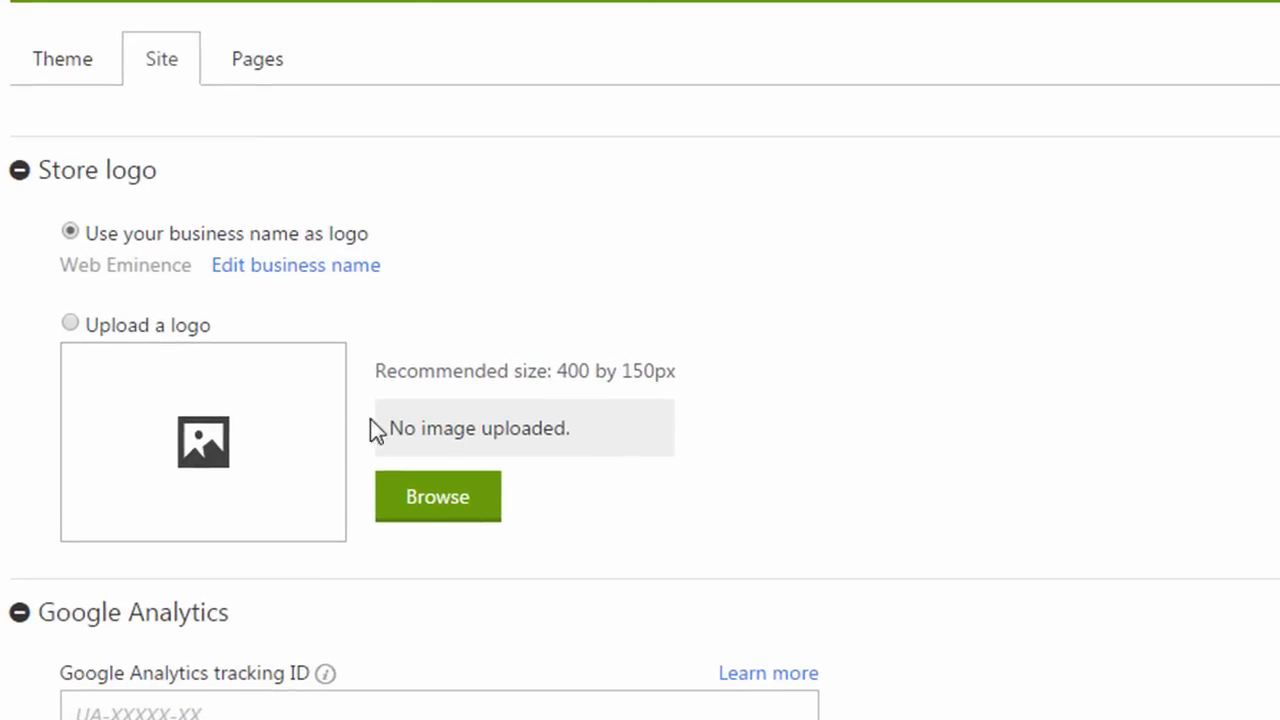
{"action": "scroll", "coordinate": [449, 478], "scroll_direction": "down", "scroll_amount": 1}
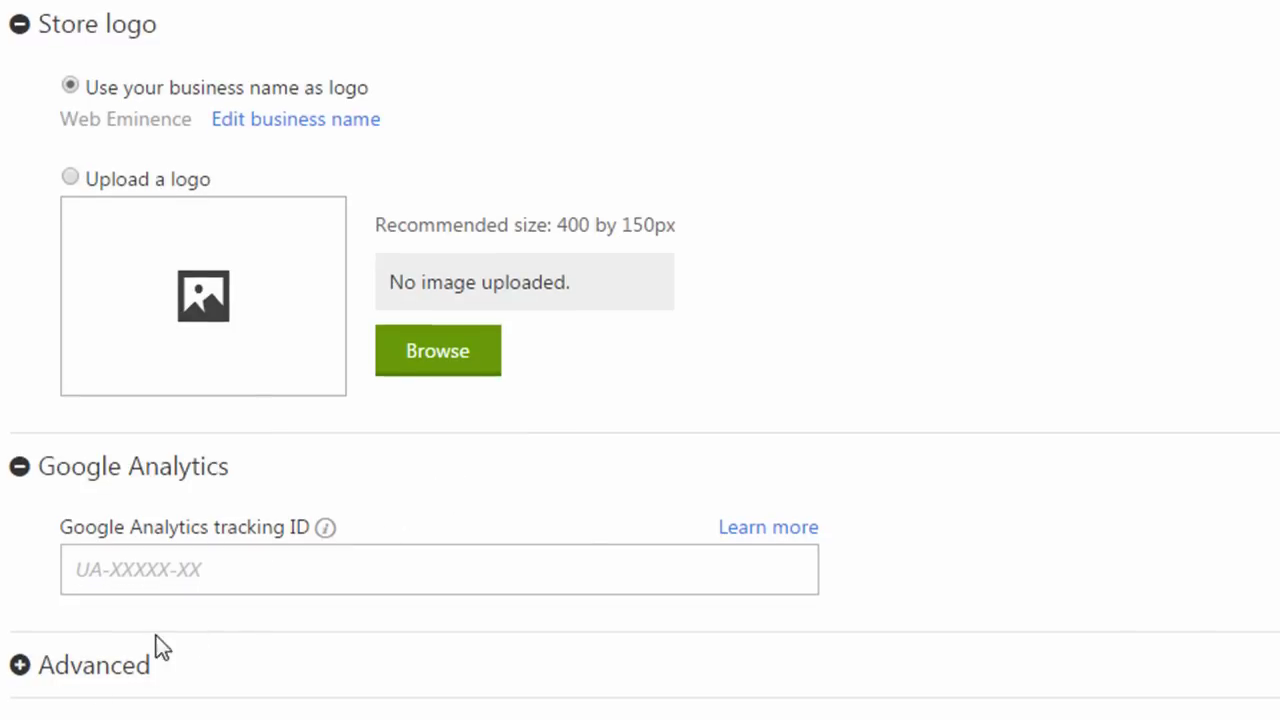
{"action": "left_click", "coordinate": [20, 666]}
{"action": "scroll", "coordinate": [25, 655], "scroll_direction": "down", "scroll_amount": 2}
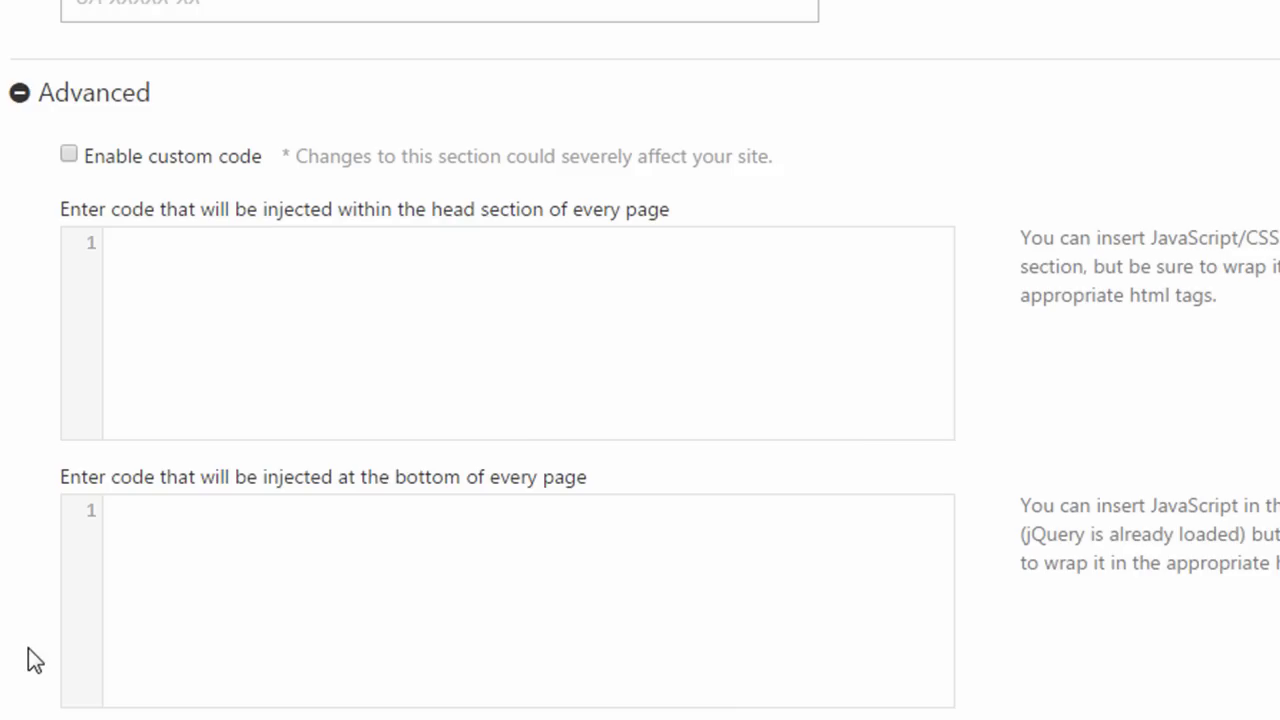
{"action": "scroll", "coordinate": [240, 450], "scroll_direction": "up", "scroll_amount": 10}
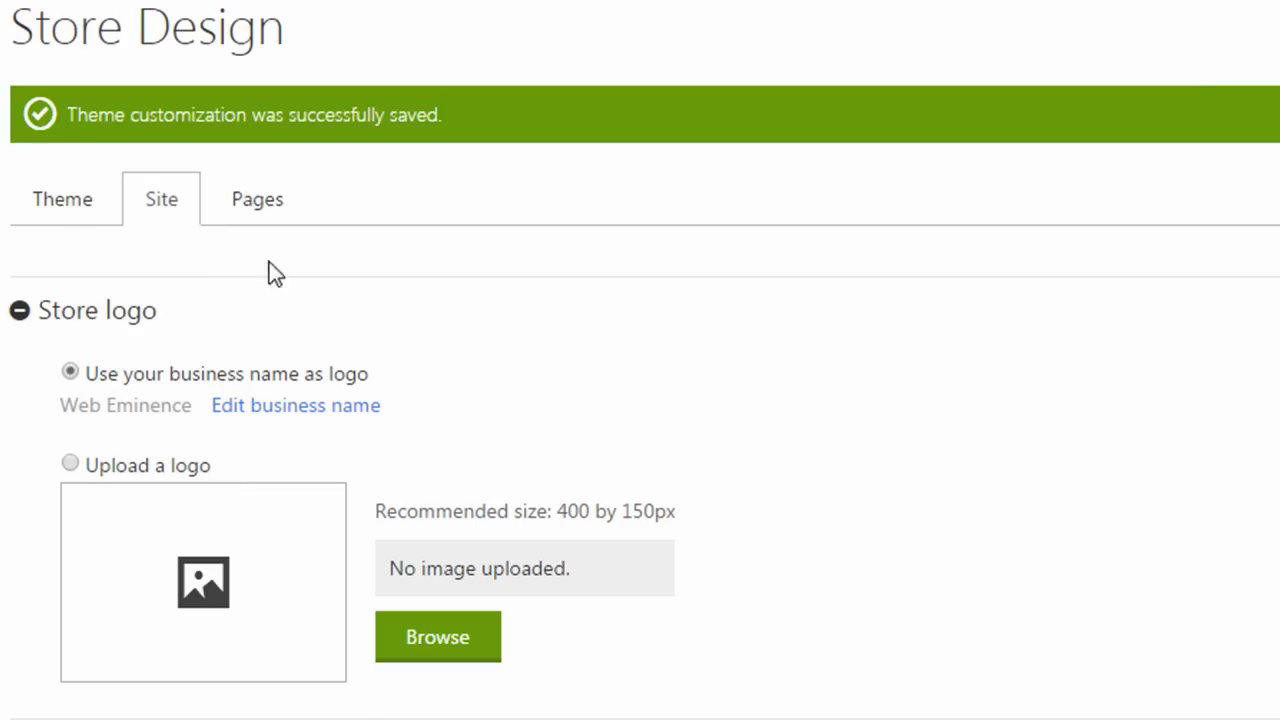
- Open the Pages list and review the Our Story page's content in the editor
{"action": "left_click", "coordinate": [199, 355]}
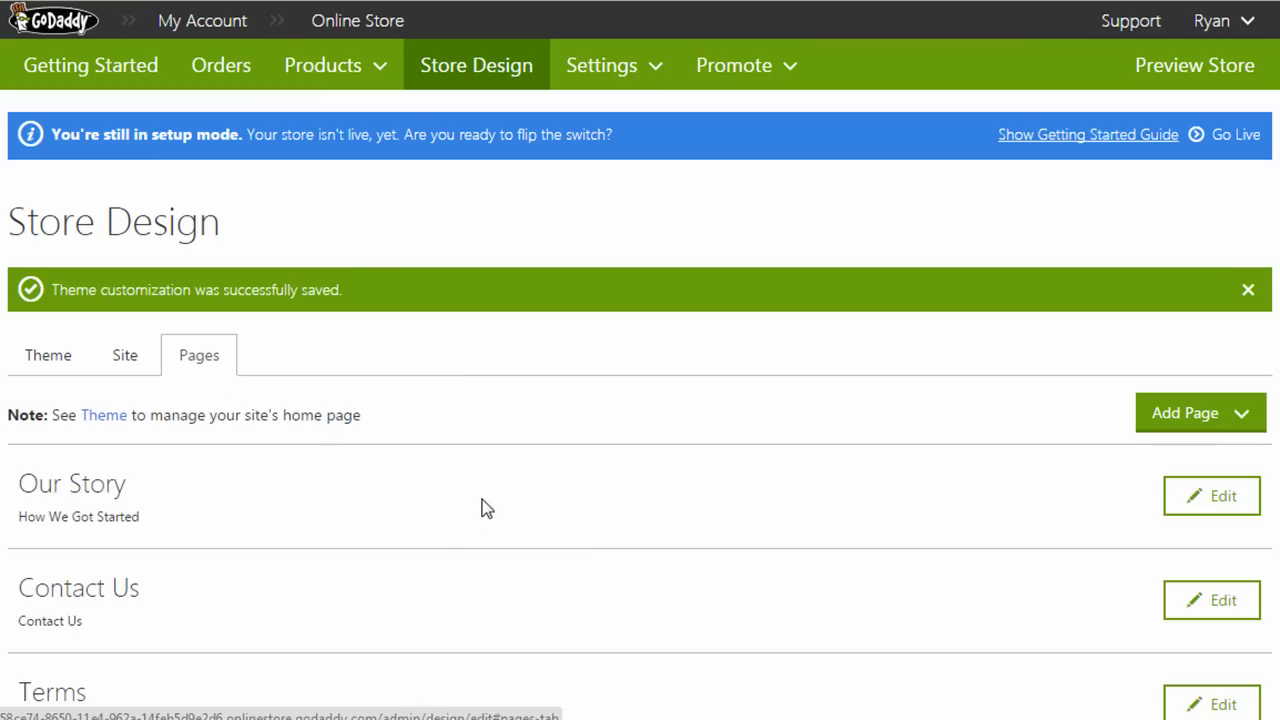
{"action": "scroll", "coordinate": [480, 502], "scroll_direction": "down", "scroll_amount": 1}
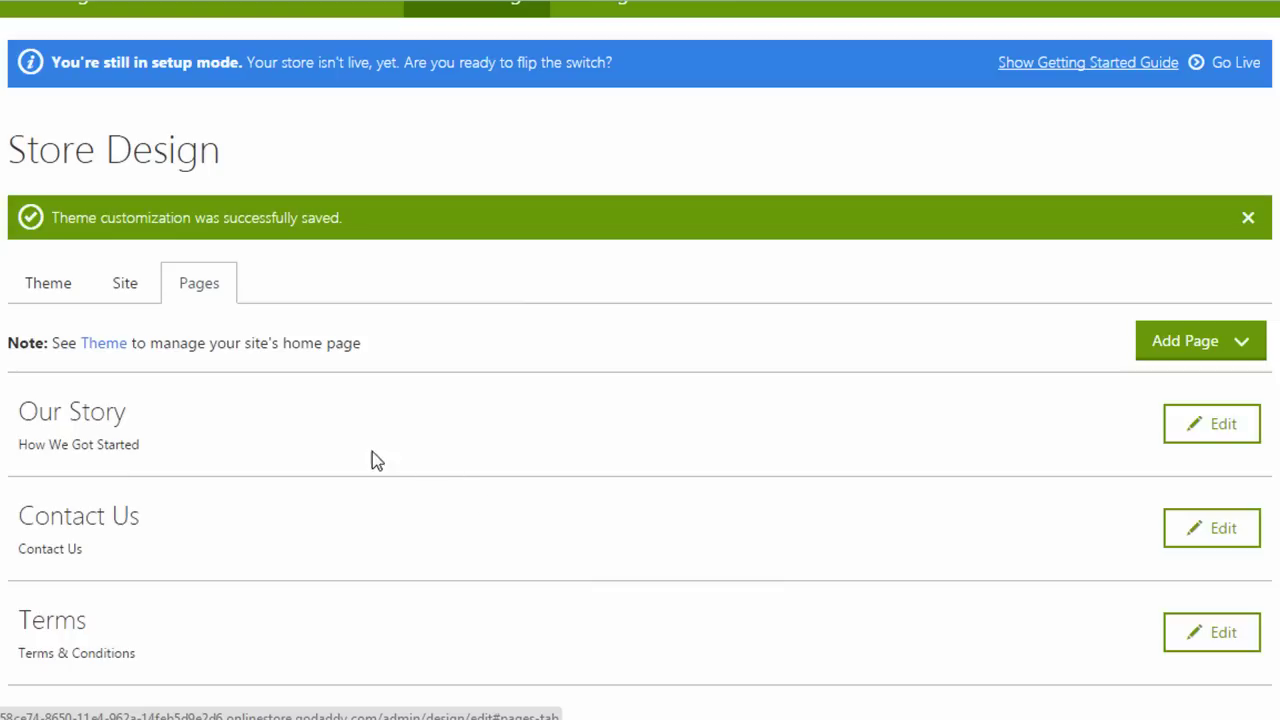
{"action": "left_click", "coordinate": [1222, 427]}
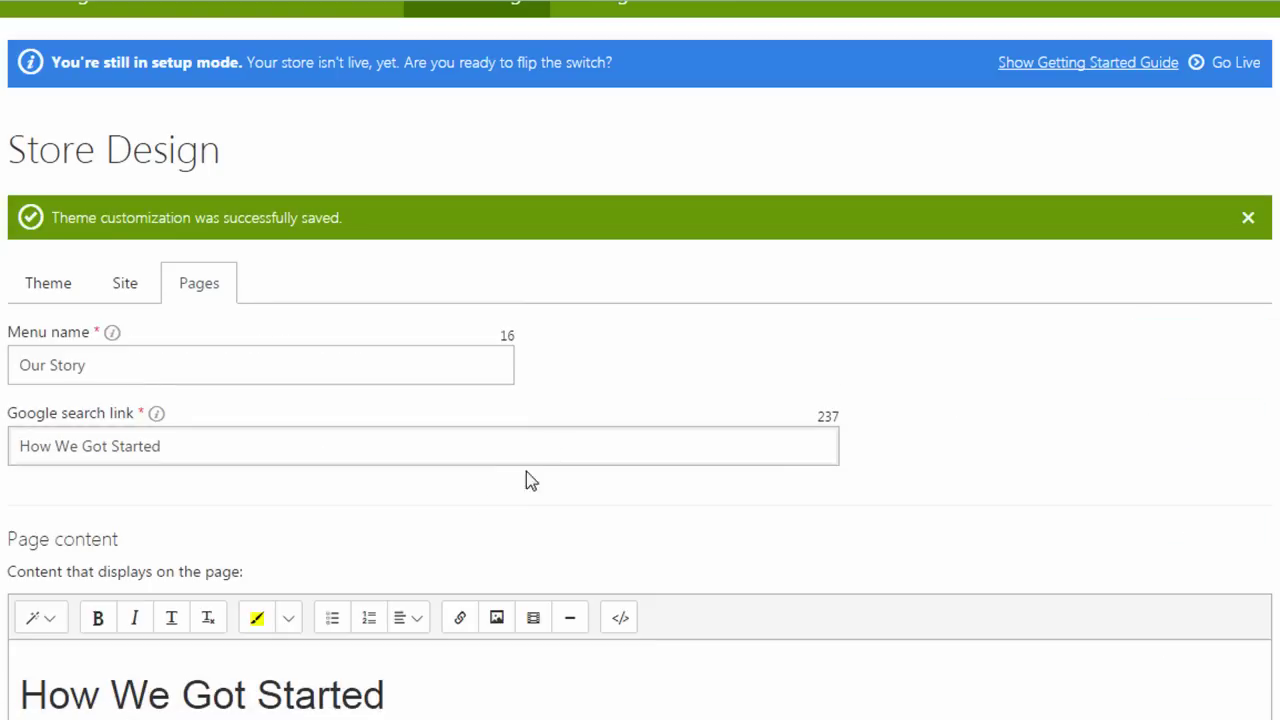
{"action": "scroll", "coordinate": [526, 480], "scroll_direction": "down", "scroll_amount": 3}
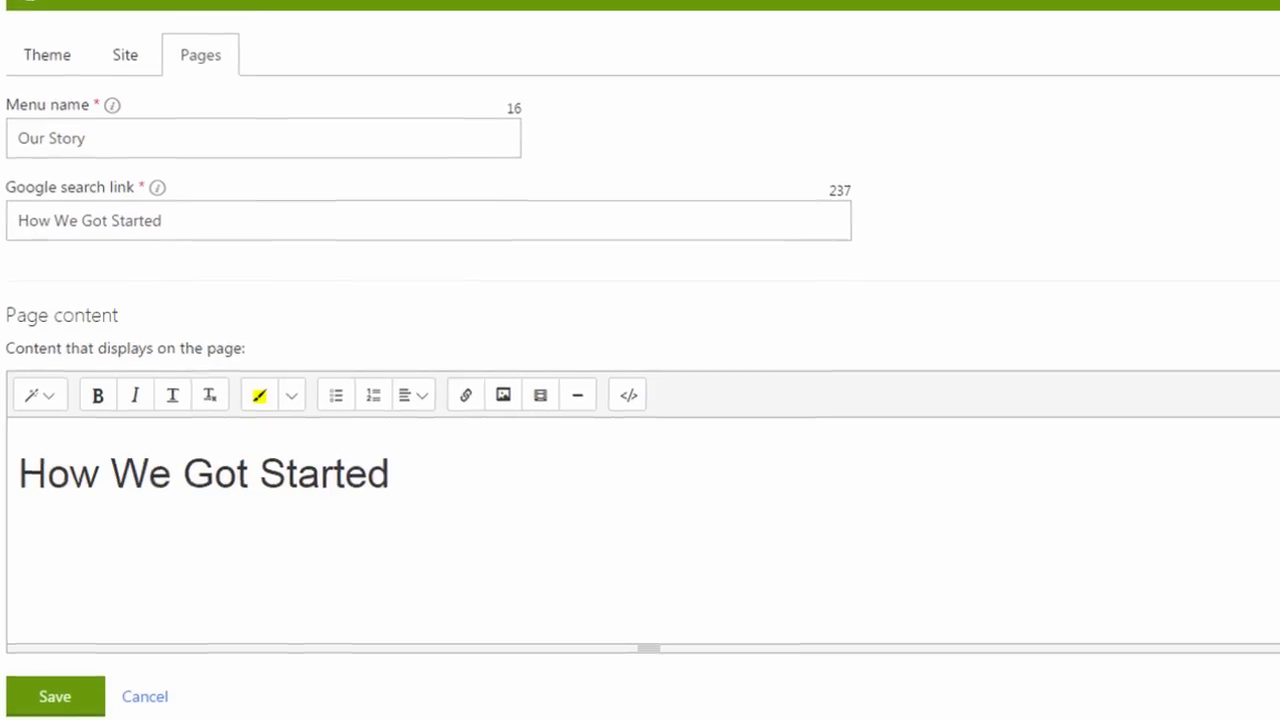
{"action": "scroll", "coordinate": [640, 400], "scroll_direction": "up", "scroll_amount": 1}
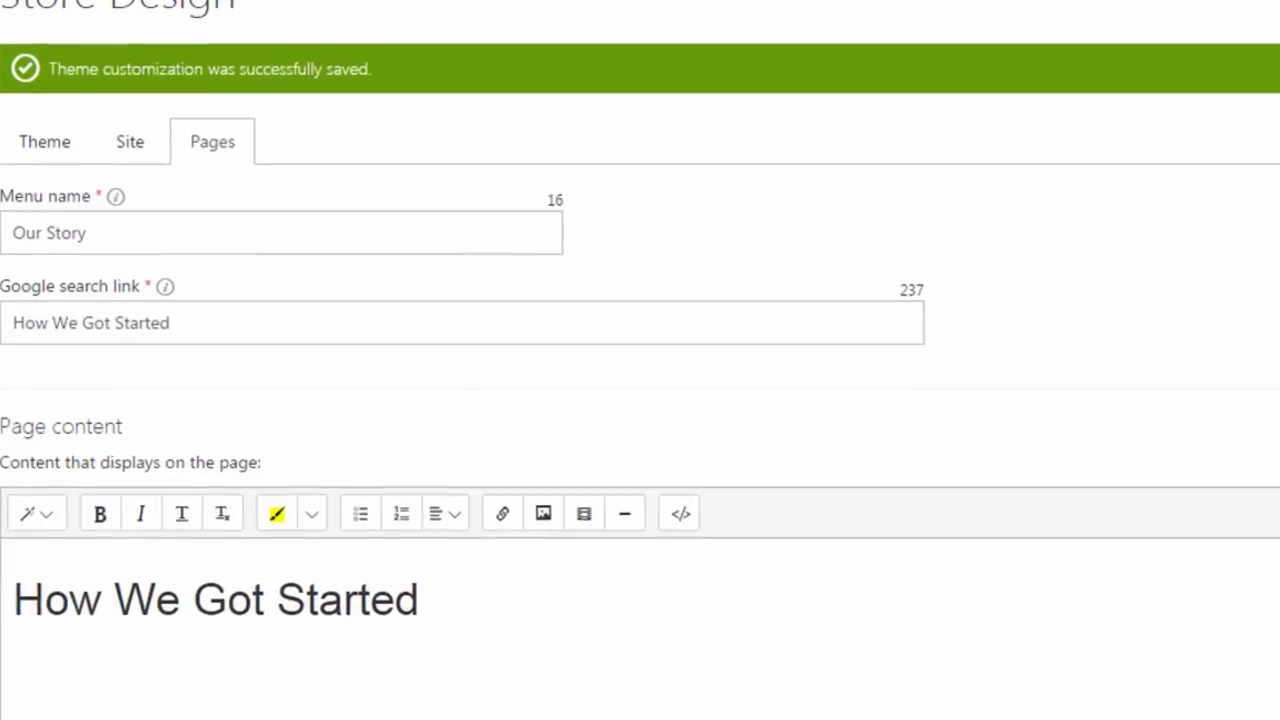
{"action": "scroll", "coordinate": [51, 534], "scroll_direction": "down", "scroll_amount": 1}
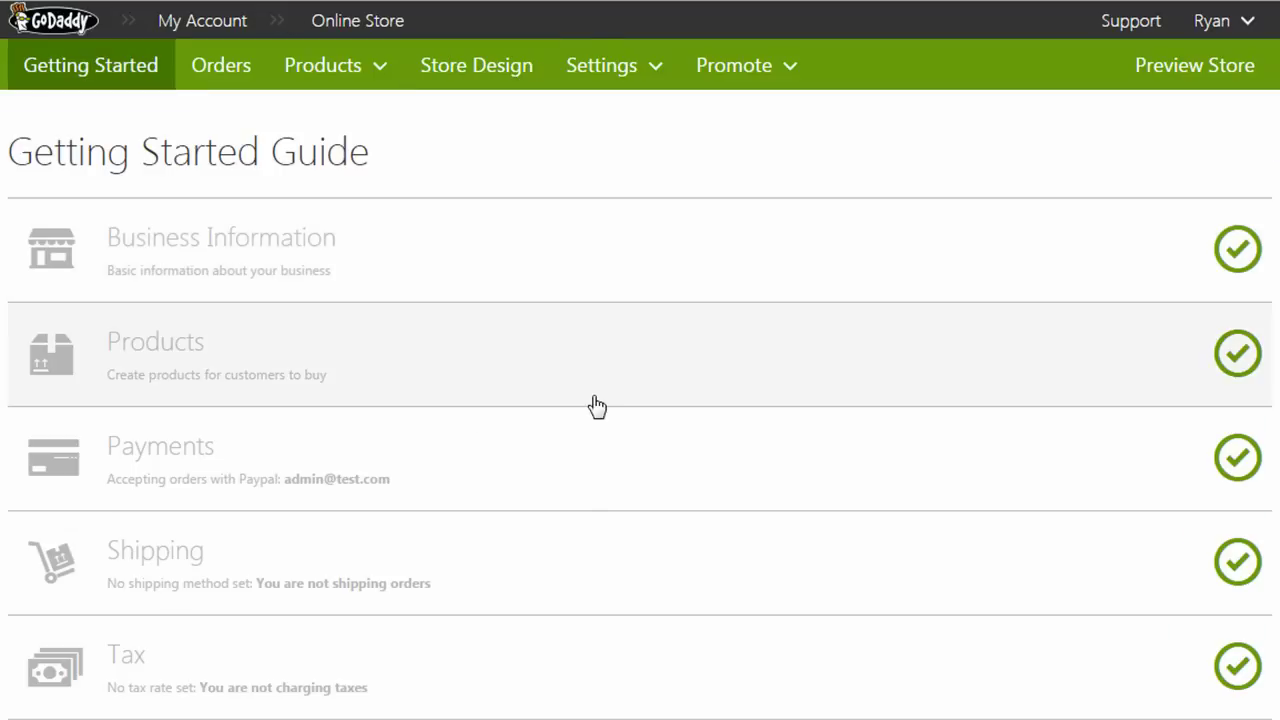
- Take the store live and open the live Web Eminence storefront in a new tab
{"action": "scroll", "coordinate": [590, 415], "scroll_direction": "down", "scroll_amount": 3}
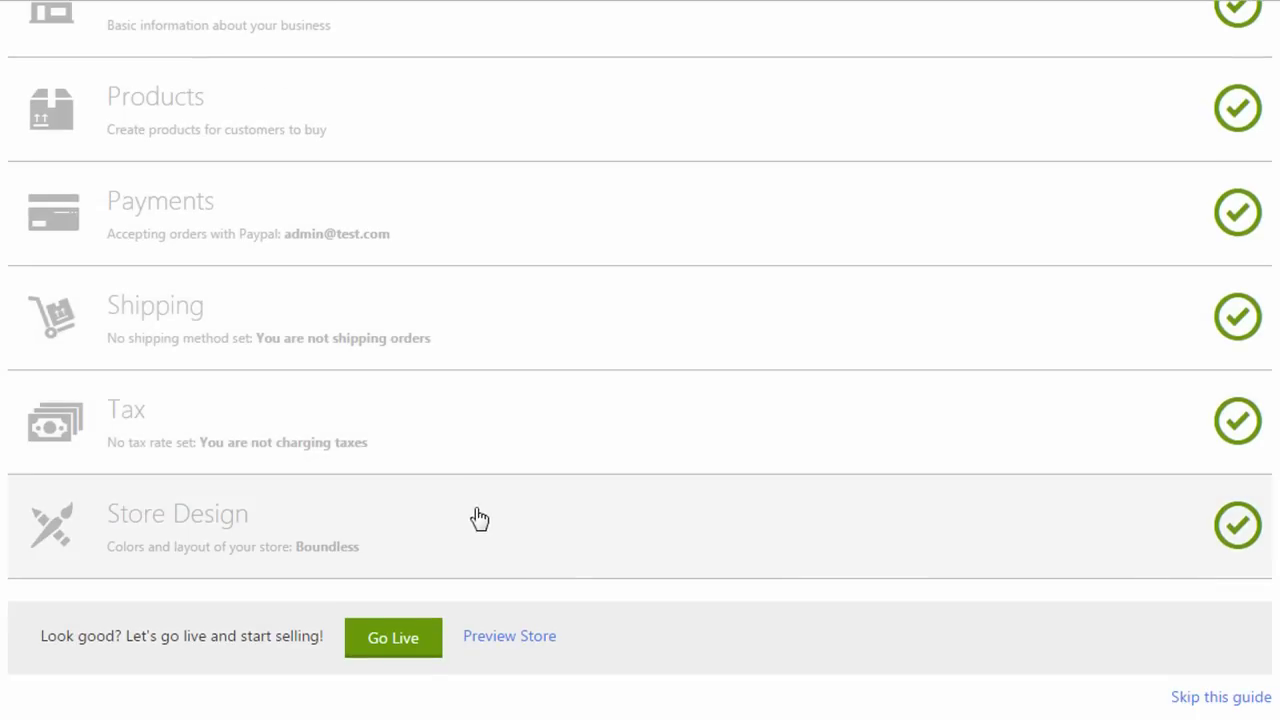
{"action": "left_click", "coordinate": [420, 638]}
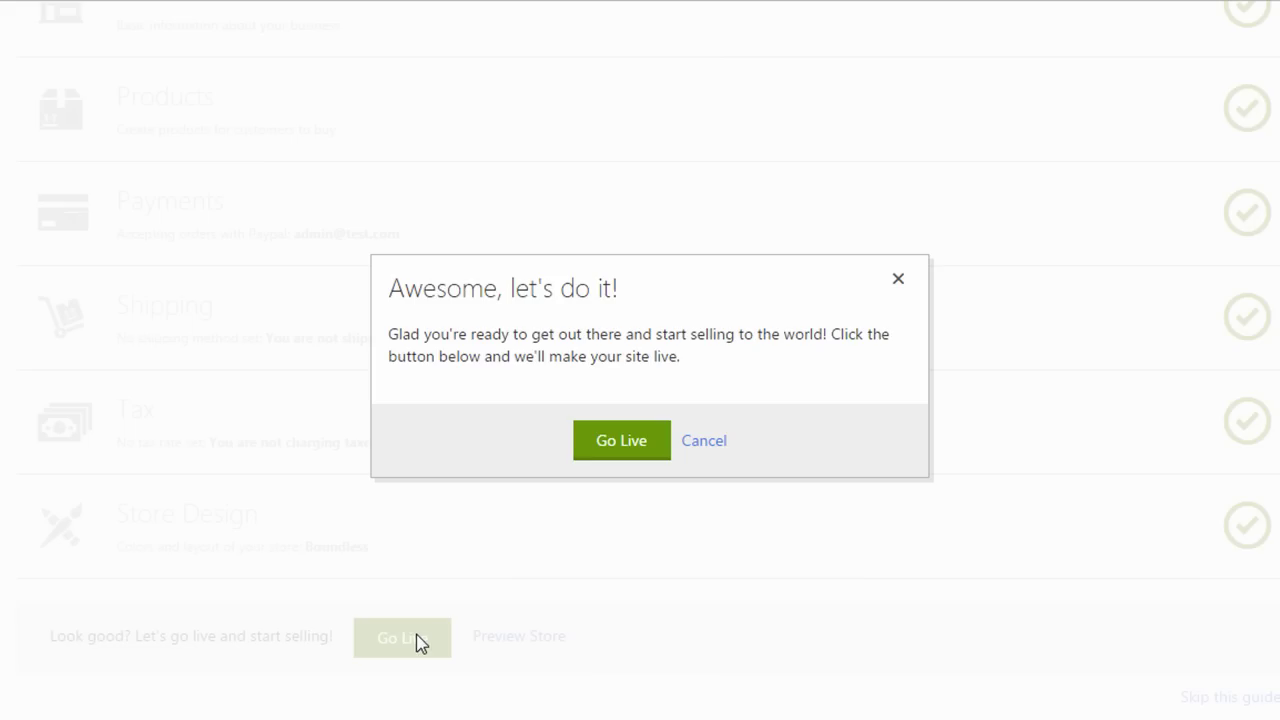
{"action": "left_click", "coordinate": [617, 455]}
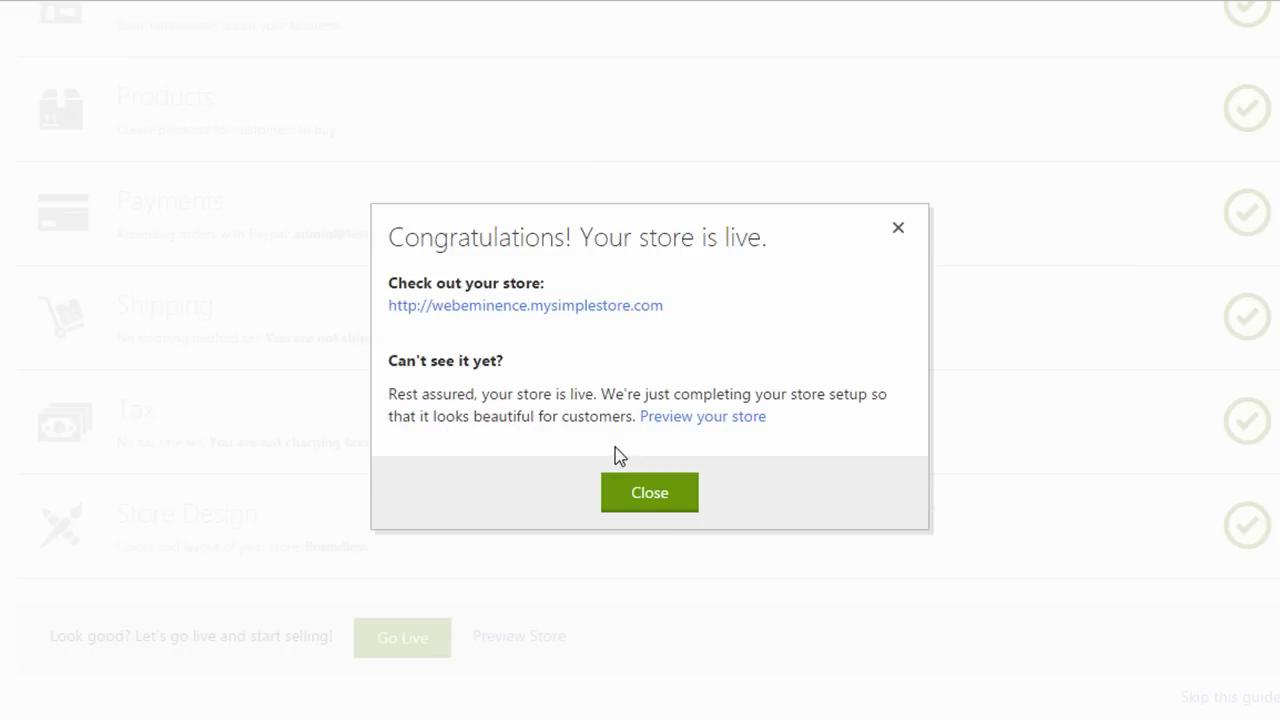
{"action": "right_click", "coordinate": [556, 308]}
{"action": "left_click", "coordinate": [598, 328]}
{"action": "key", "text": "ctrl+Tab"}
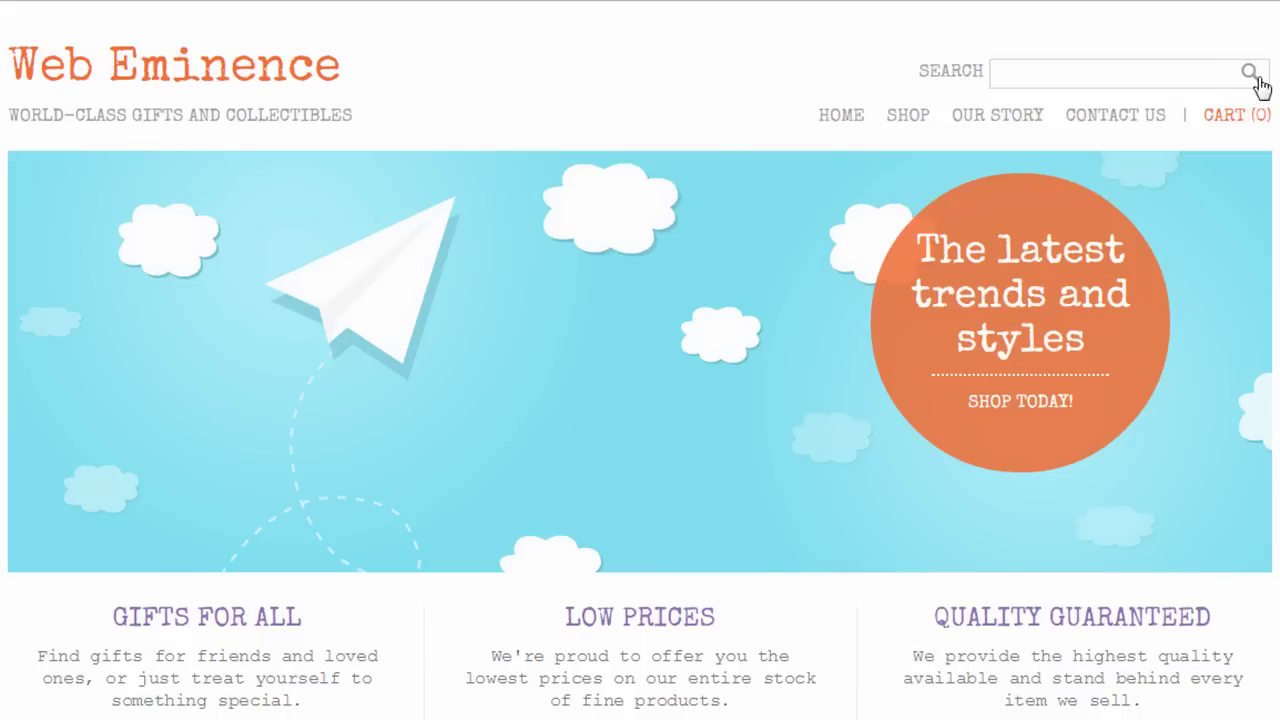
- Open the Test Product, preview its bridge and flower photos, and add it to the cart
{"action": "scroll", "coordinate": [504, 330], "scroll_direction": "down", "scroll_amount": 8}
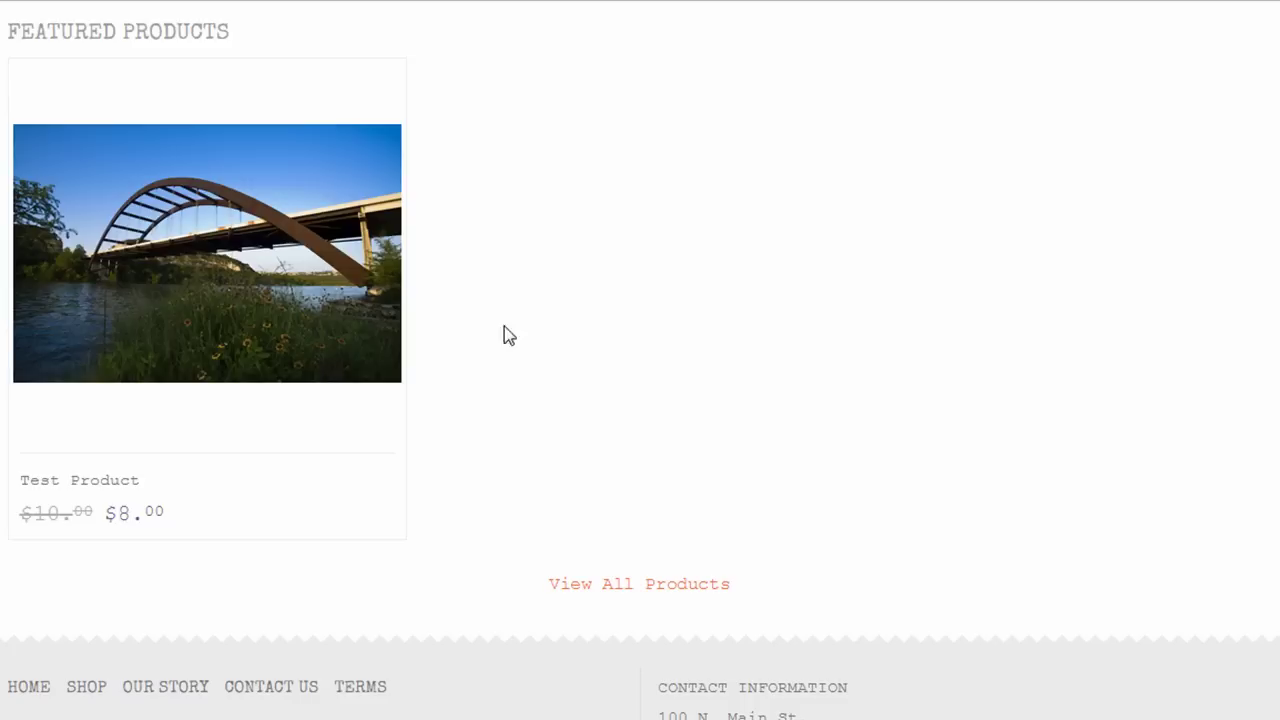
{"action": "left_click", "coordinate": [282, 255]}
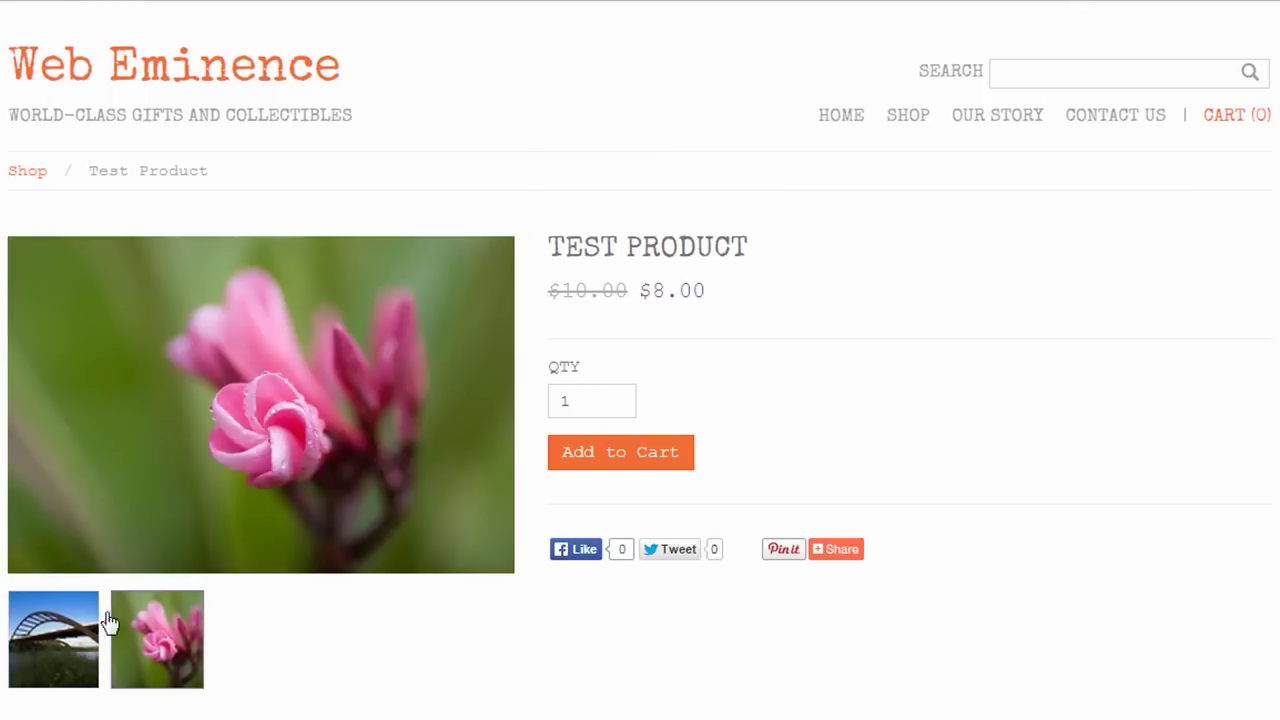
{"action": "left_click", "coordinate": [66, 648]}
{"action": "left_click", "coordinate": [129, 651]}
{"action": "left_click", "coordinate": [248, 402]}
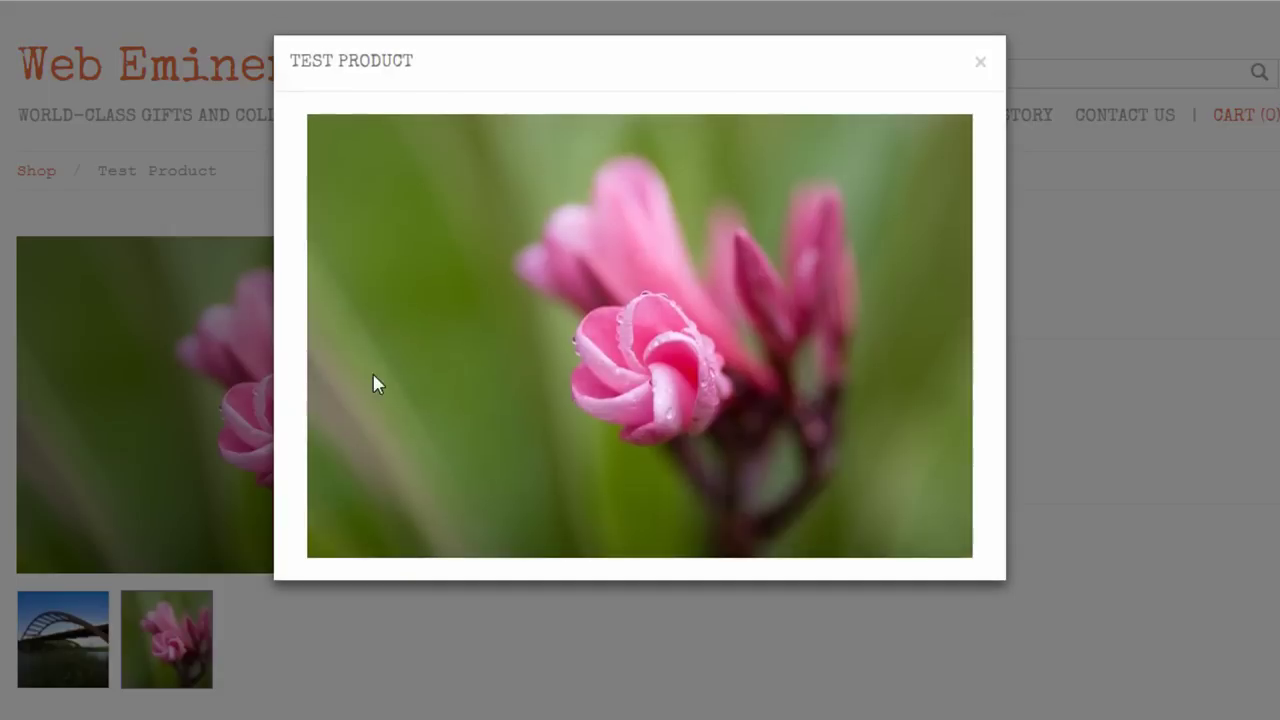
{"action": "left_click", "coordinate": [975, 67]}
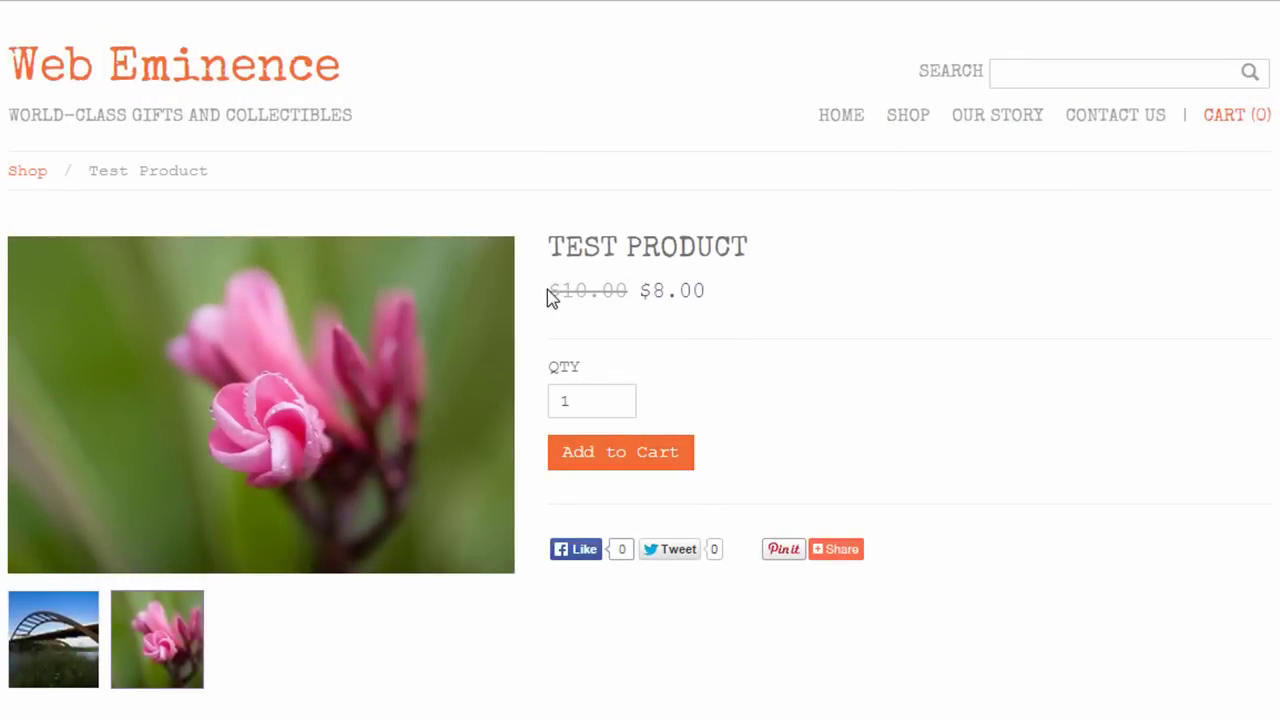
{"action": "left_click_drag", "start_coordinate": [547, 289], "coordinate": [708, 280]}
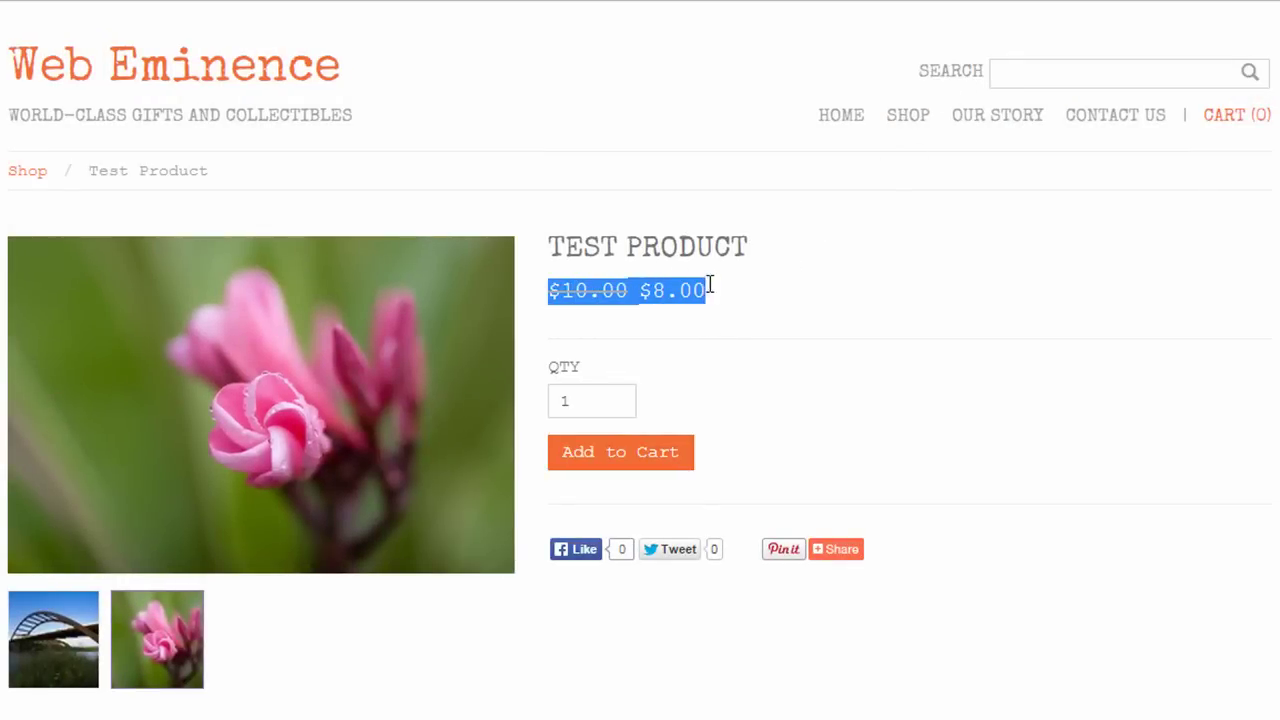
{"action": "left_click", "coordinate": [612, 452]}
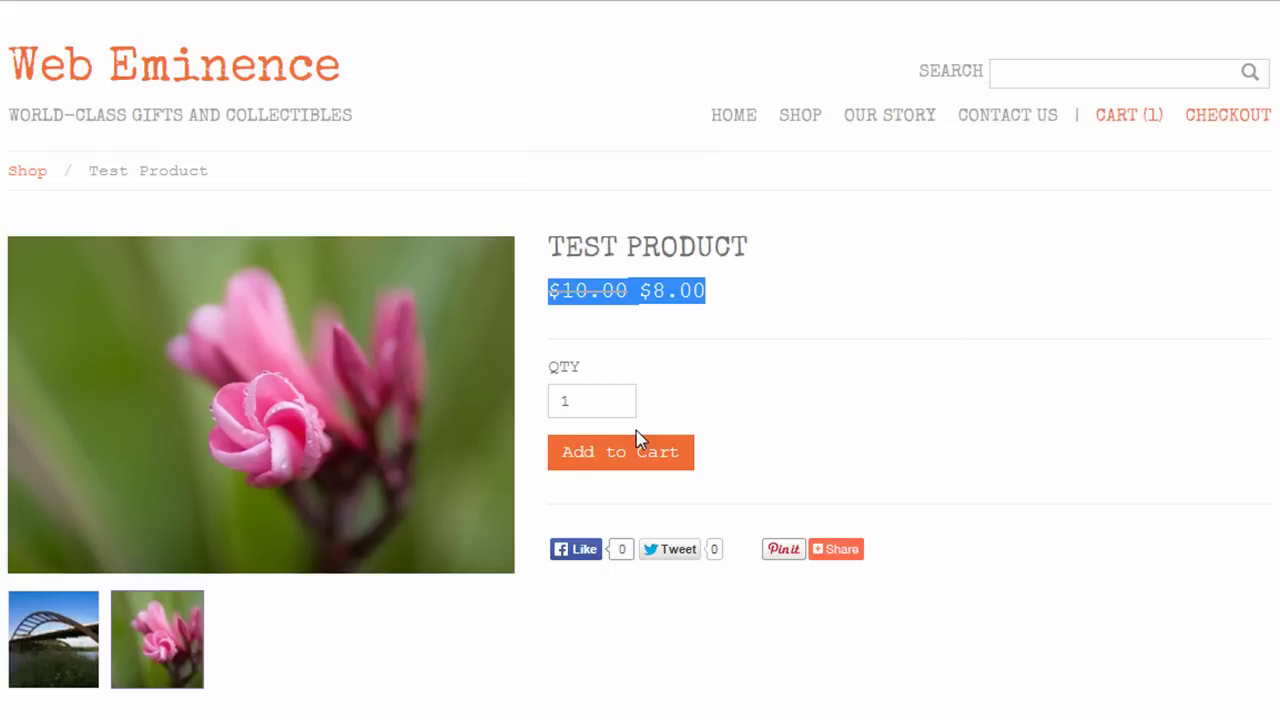
- Check out with the billing details and review Free Shipping and PayPal for the $8.00 order
{"action": "left_click", "coordinate": [1195, 136]}
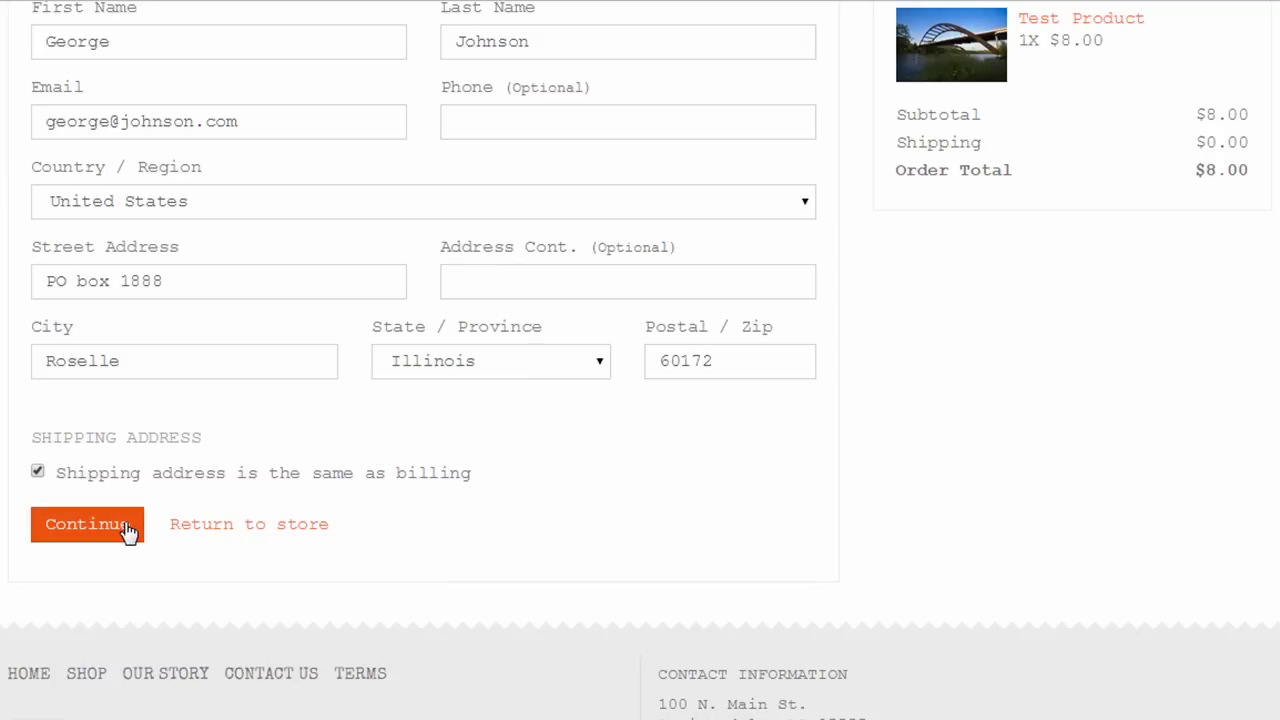
{"action": "left_click", "coordinate": [128, 533]}
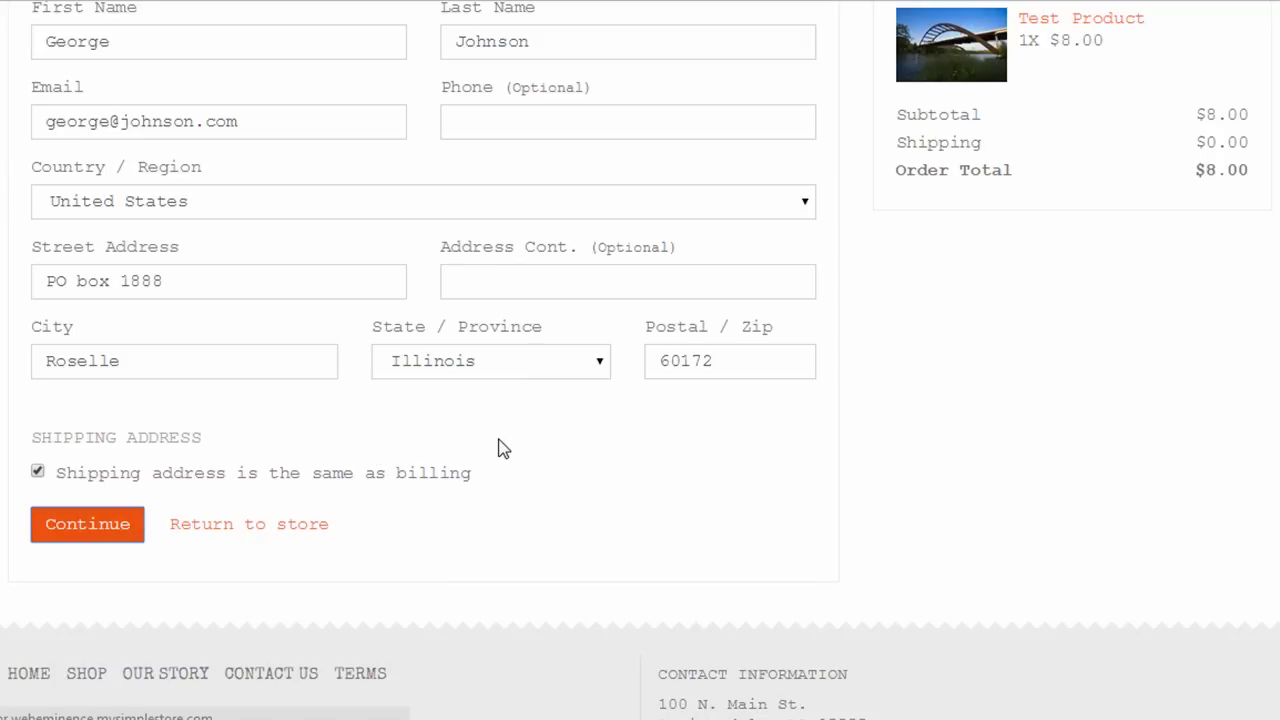
{"action": "scroll", "coordinate": [503, 449], "scroll_direction": "down", "scroll_amount": 2}
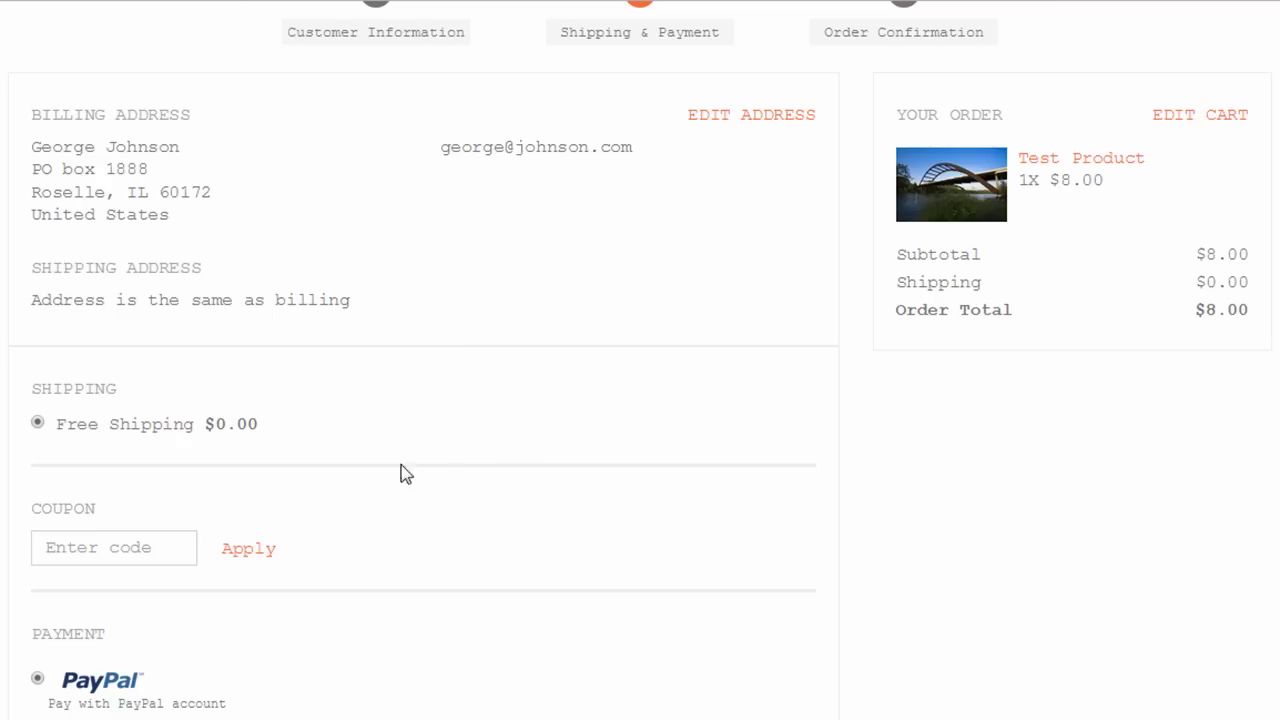
{"action": "scroll", "coordinate": [210, 420], "scroll_direction": "down", "scroll_amount": 2}
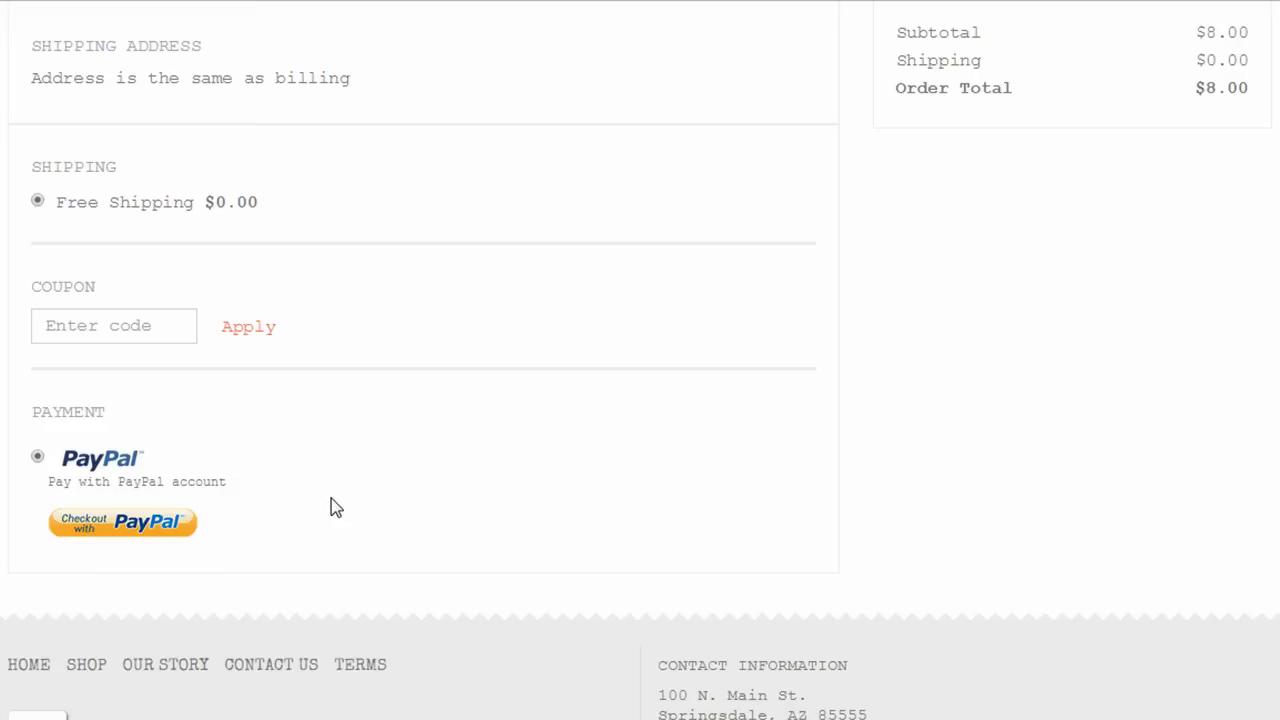
{"action": "scroll", "coordinate": [331, 498], "scroll_direction": "up", "scroll_amount": 4}
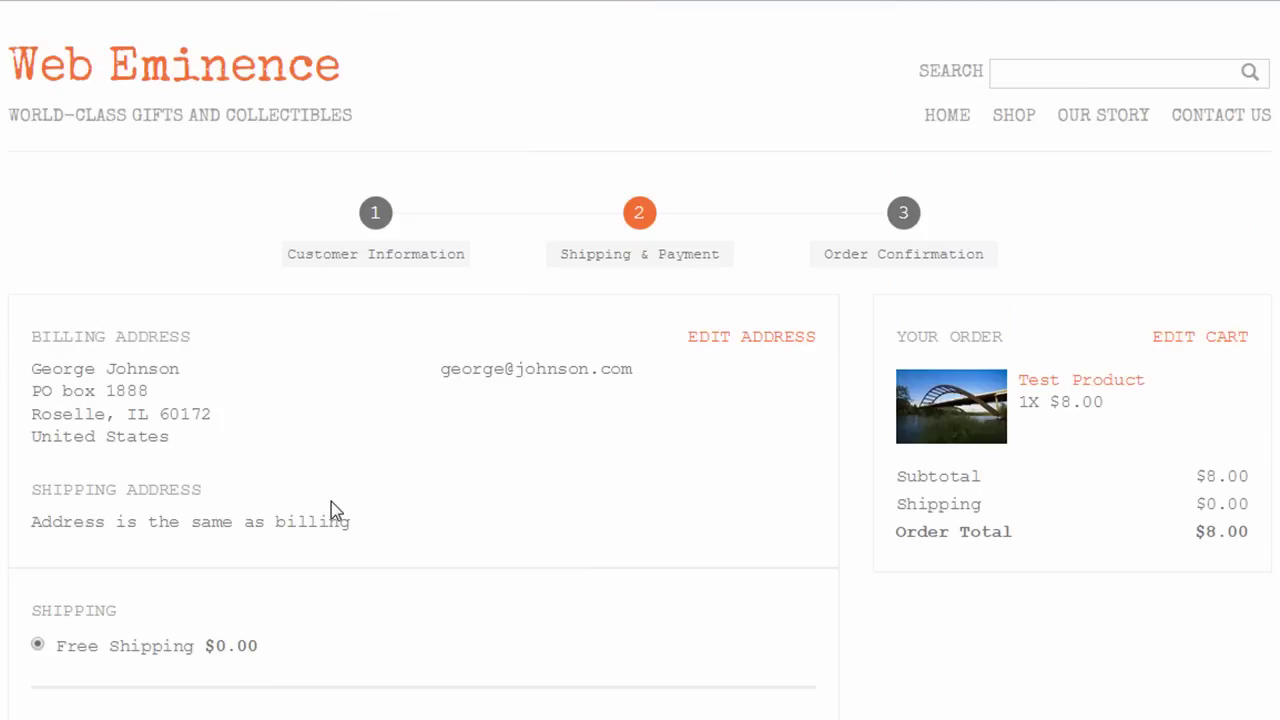
{"action": "scroll", "coordinate": [331, 501], "scroll_direction": "down", "scroll_amount": 3}
{"action": "scroll", "coordinate": [336, 531], "scroll_direction": "down", "scroll_amount": 1}
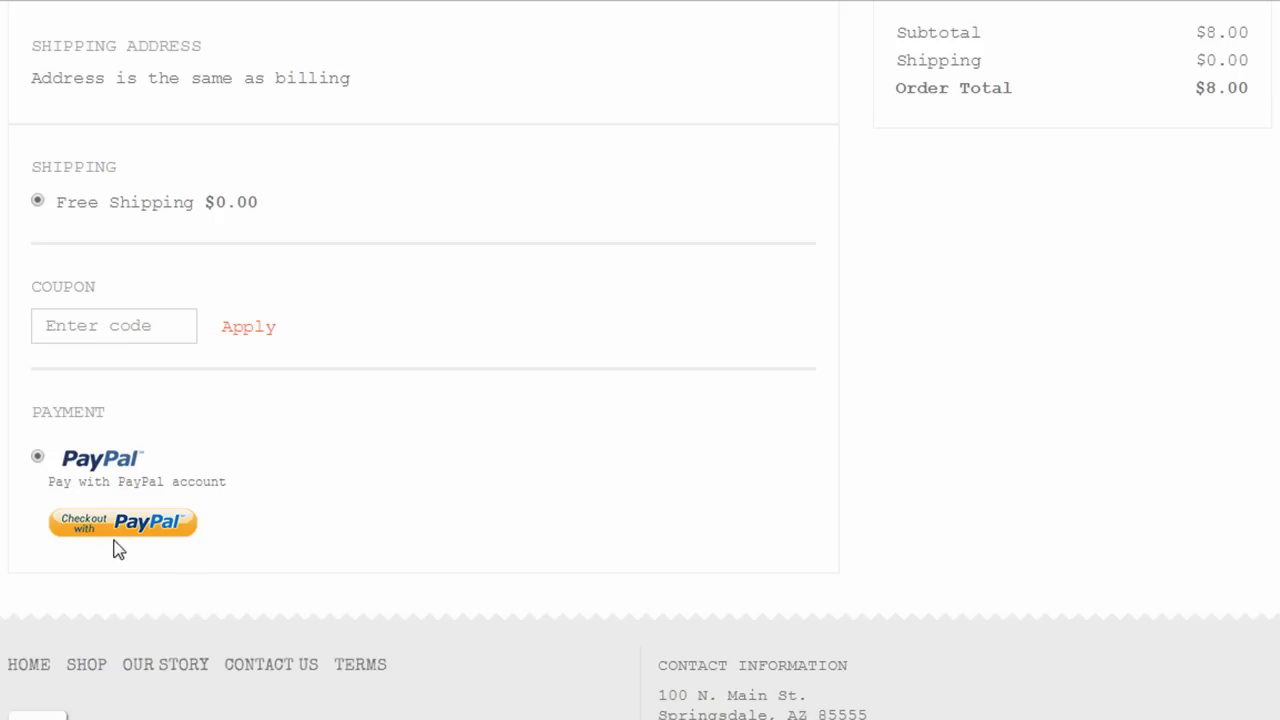
{"action": "scroll", "coordinate": [520, 449], "scroll_direction": "up", "scroll_amount": 4}
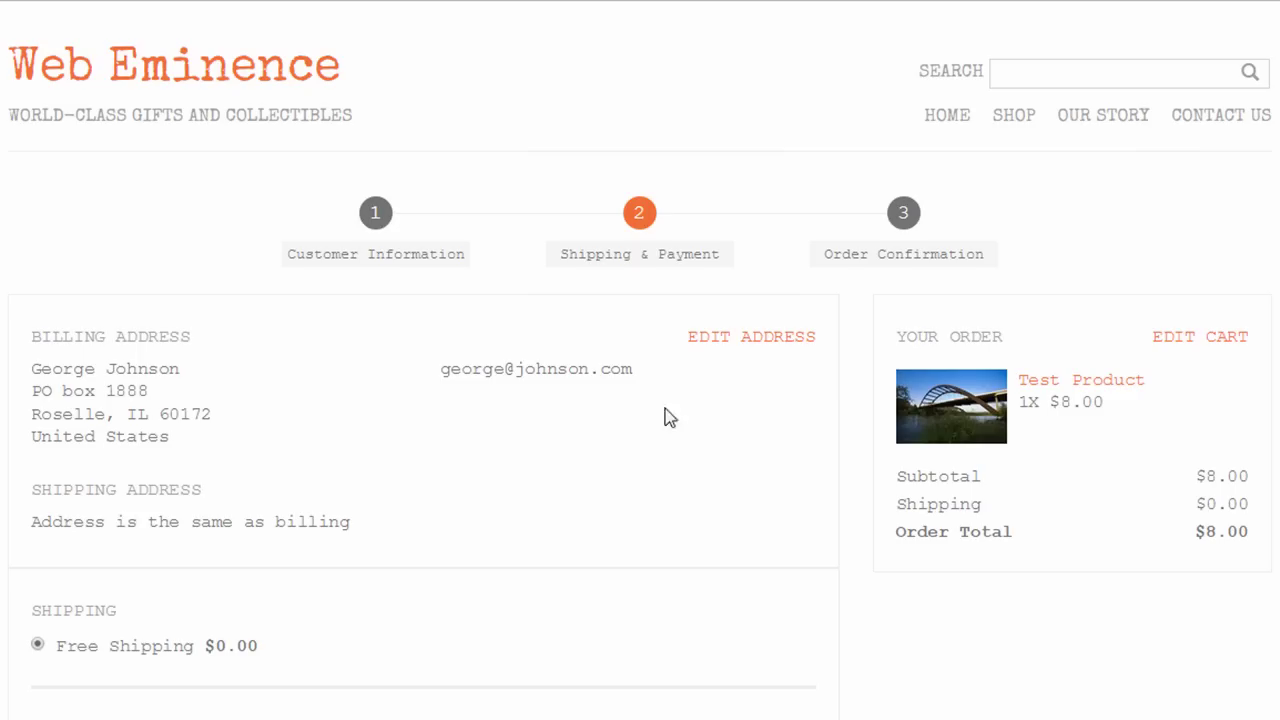
{"action": "scroll", "coordinate": [666, 417], "scroll_direction": "down", "scroll_amount": 5}
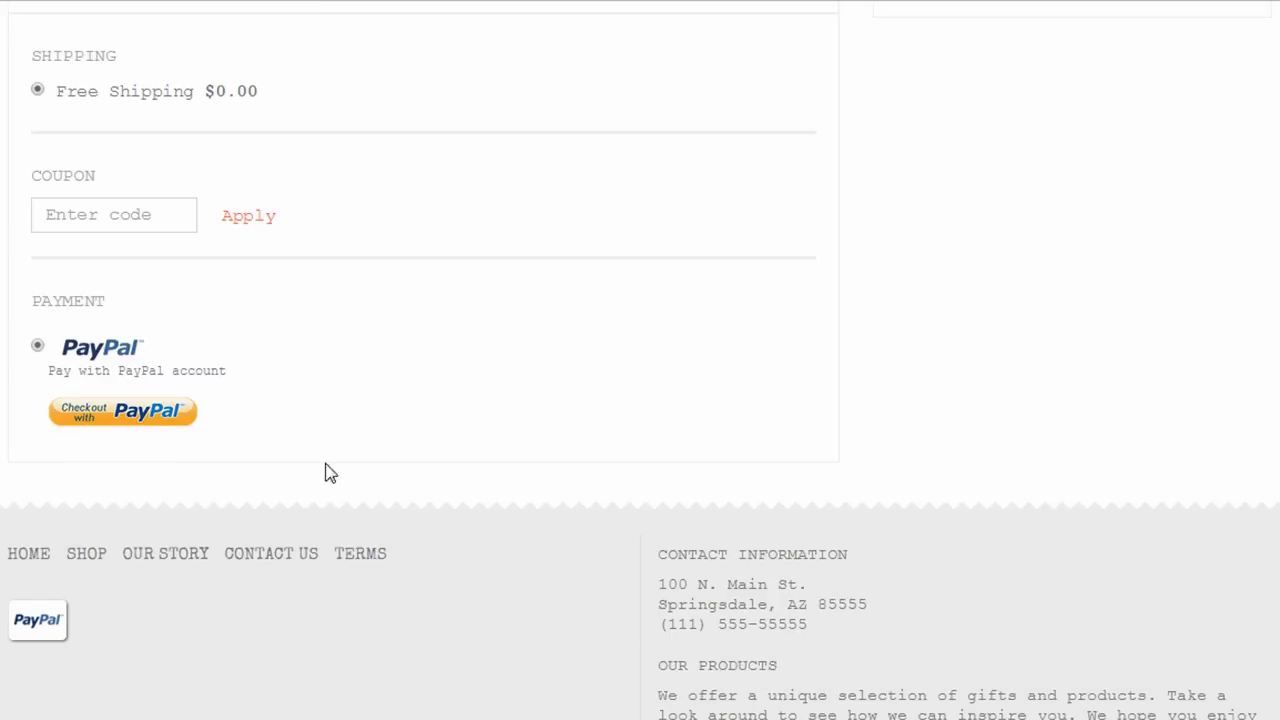
- Try PayPal payment for the Test Product, then return to the top of the store's billing form
{"action": "left_click", "coordinate": [132, 420]}
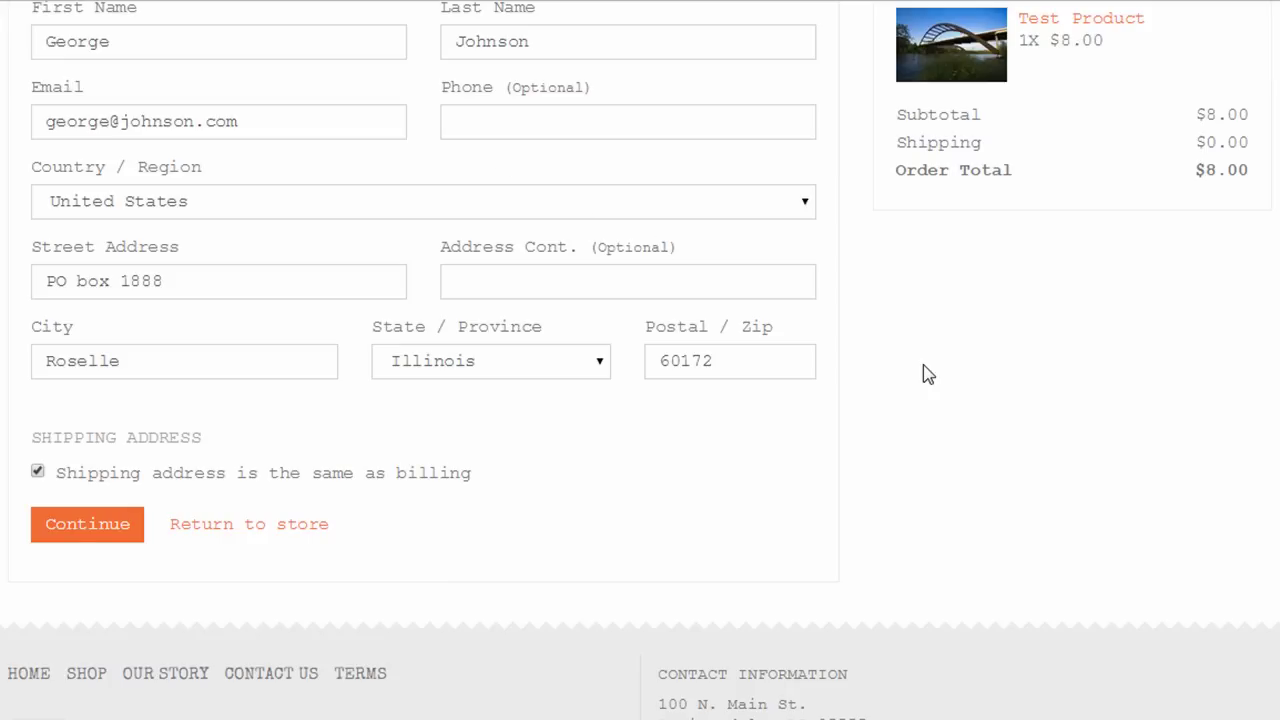
{"action": "scroll", "coordinate": [925, 374], "scroll_direction": "up", "scroll_amount": 2}
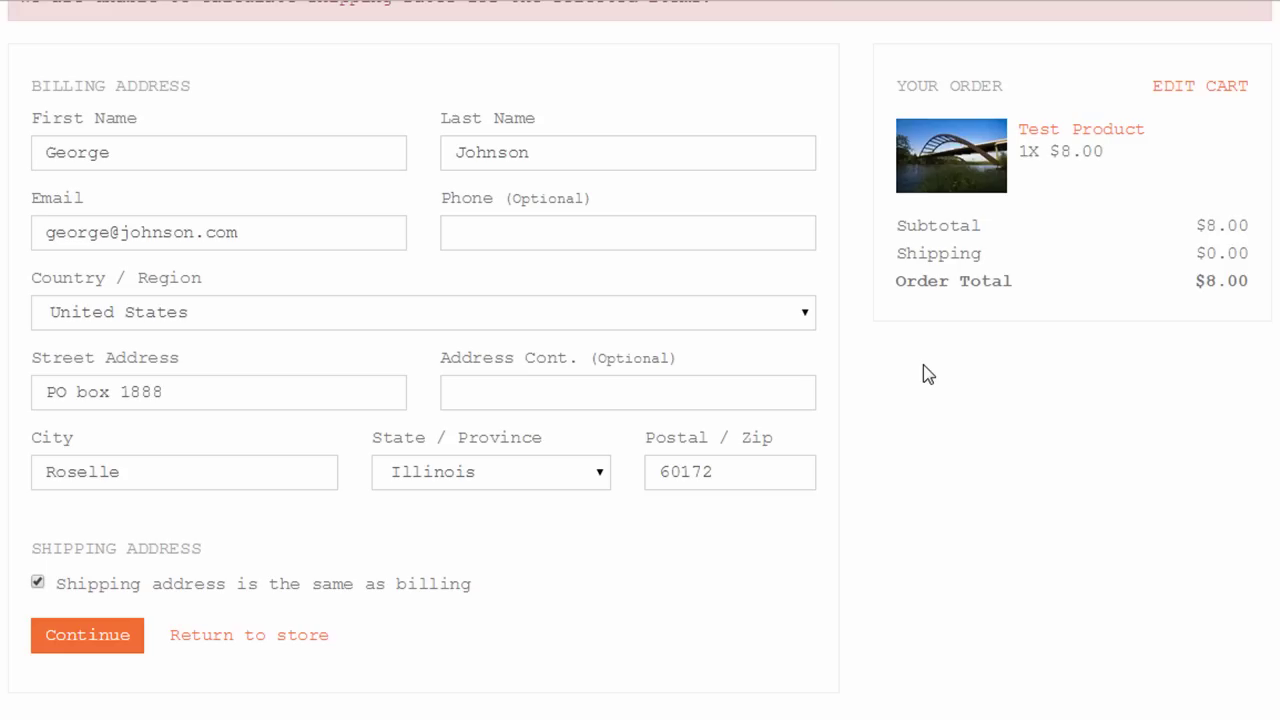
{"action": "scroll", "coordinate": [924, 371], "scroll_direction": "up", "scroll_amount": 3}
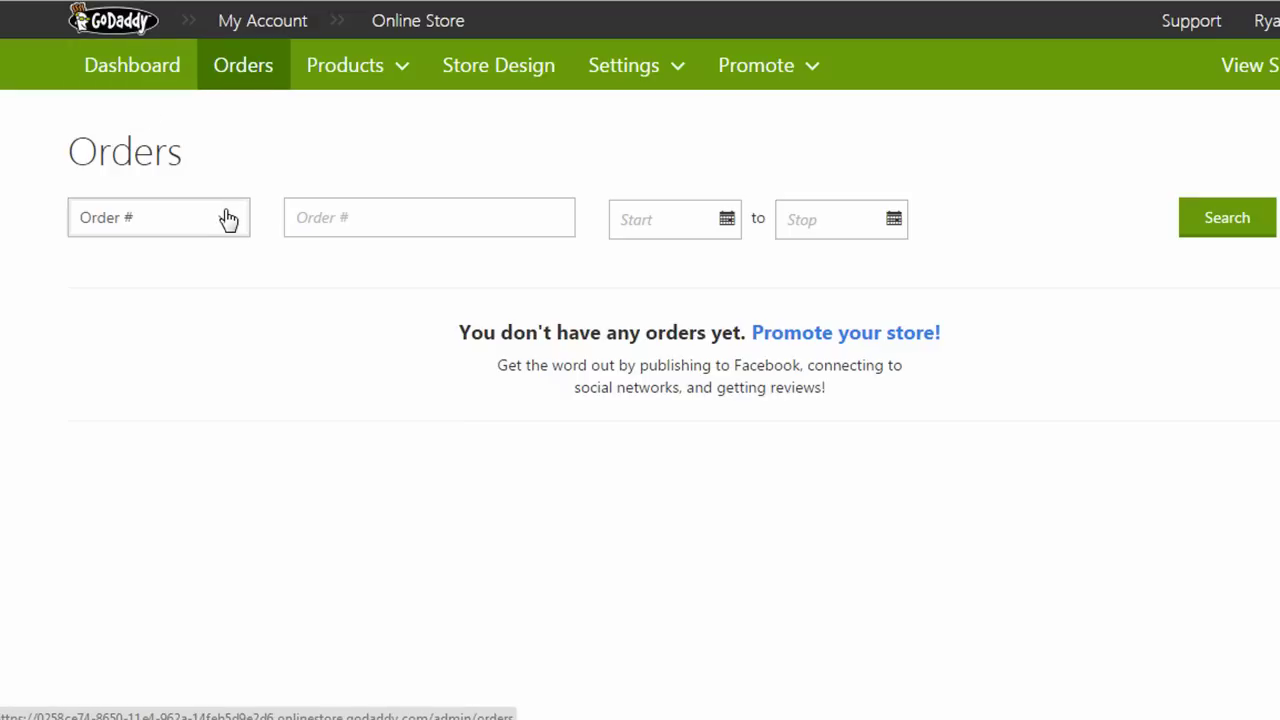
- Confirm the Orders page is empty, then view the Boundless theme on Store Design
{"action": "left_click", "coordinate": [384, 79]}
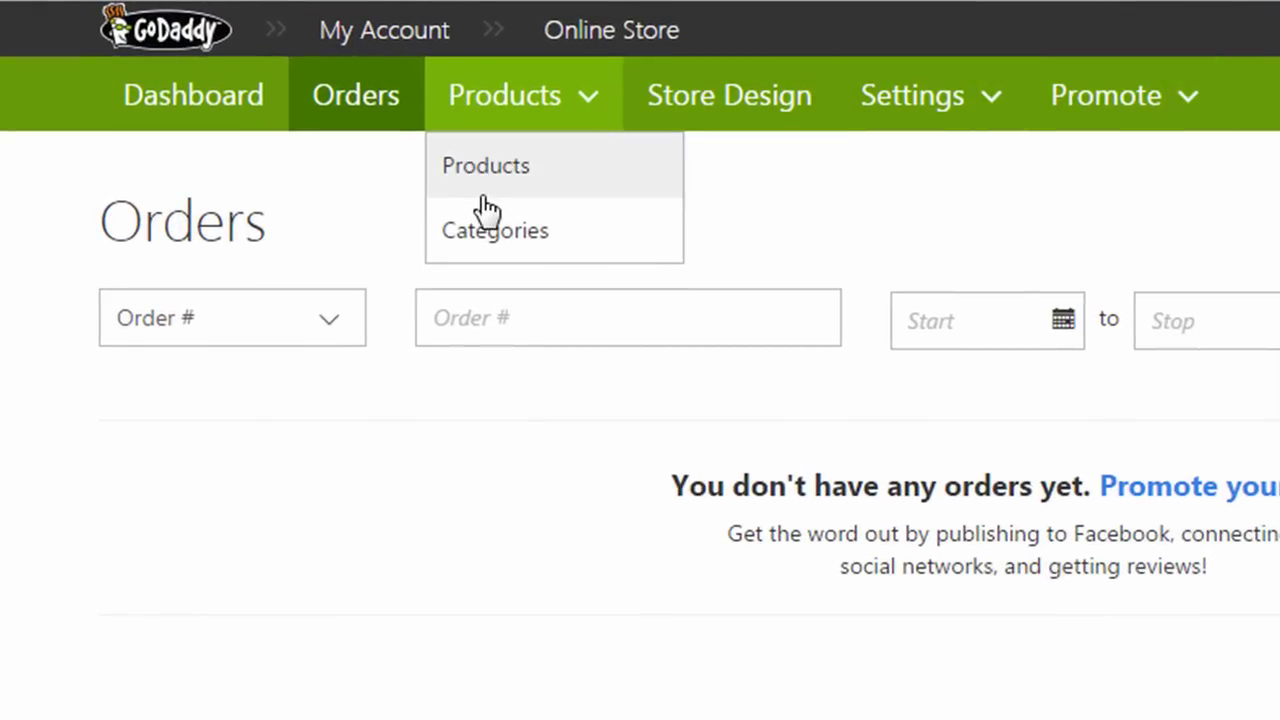
{"action": "left_click", "coordinate": [790, 120]}
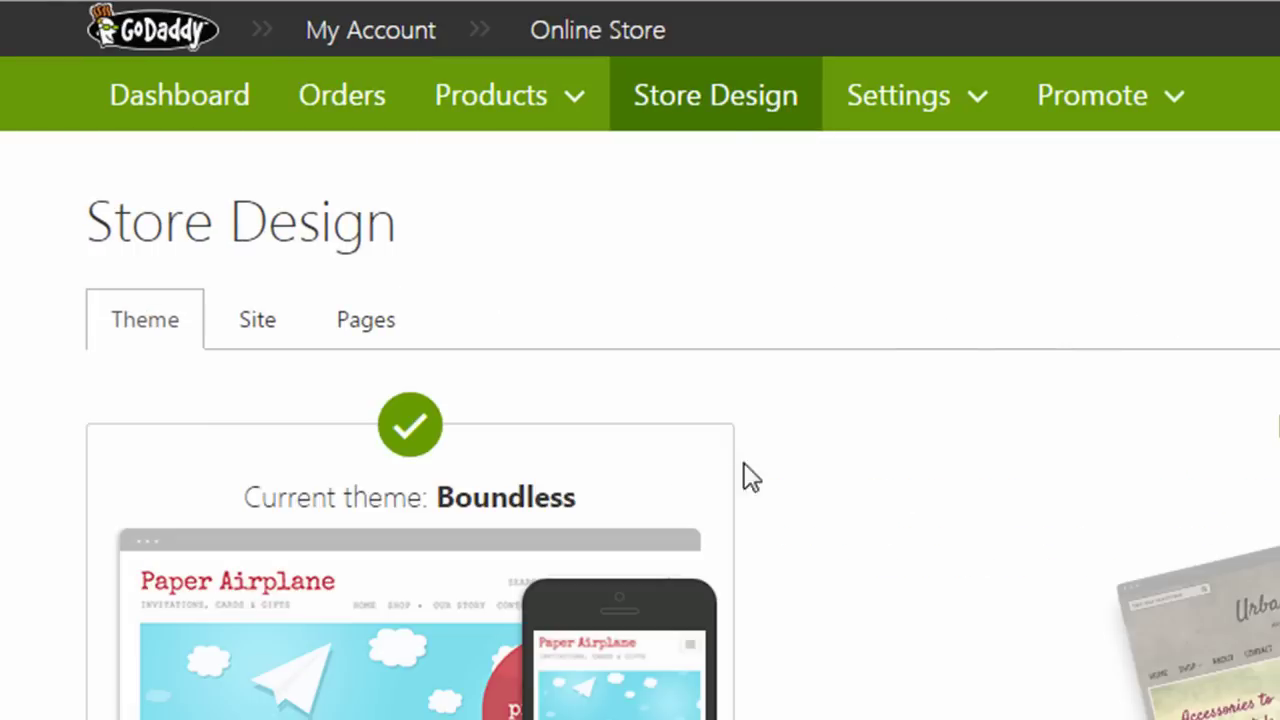
- Open the live Web Eminence Shop page showing Test Product at $8.00, down from $10.00
{"action": "scroll", "coordinate": [855, 490], "scroll_direction": "down", "scroll_amount": 3}
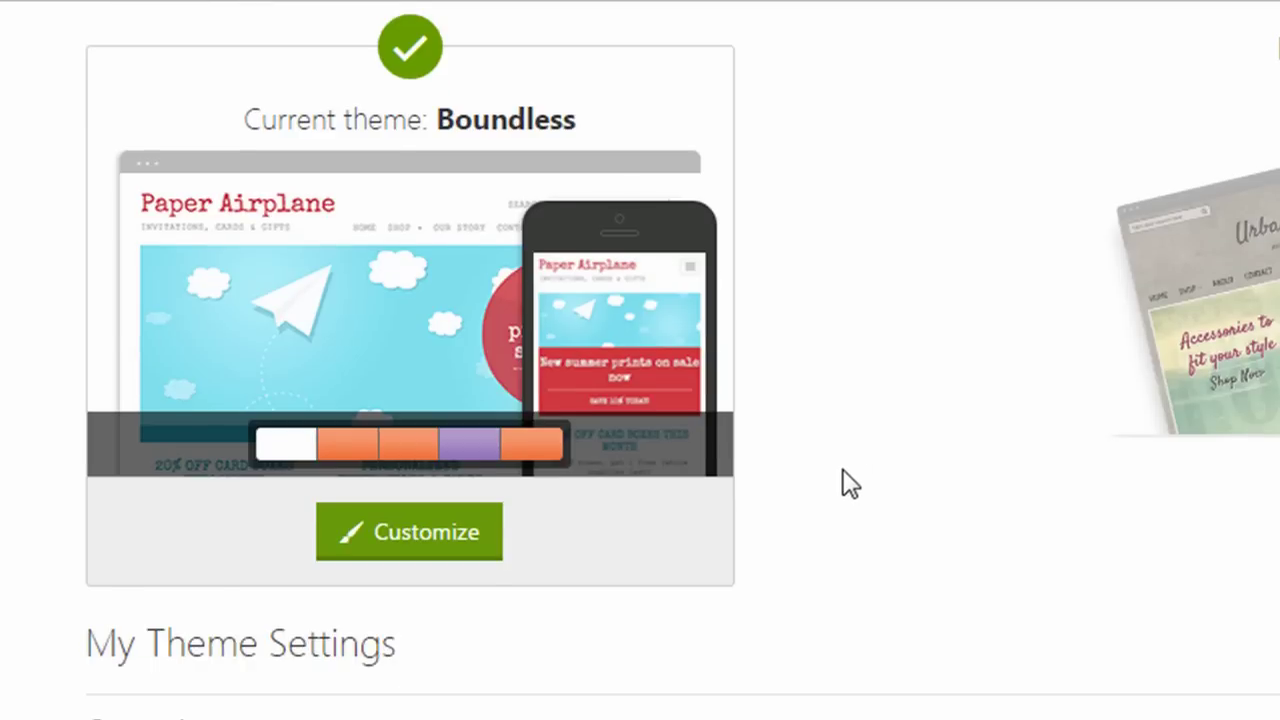
{"action": "scroll", "coordinate": [845, 484], "scroll_direction": "up", "scroll_amount": 4}
{"action": "left_click", "coordinate": [960, 128]}
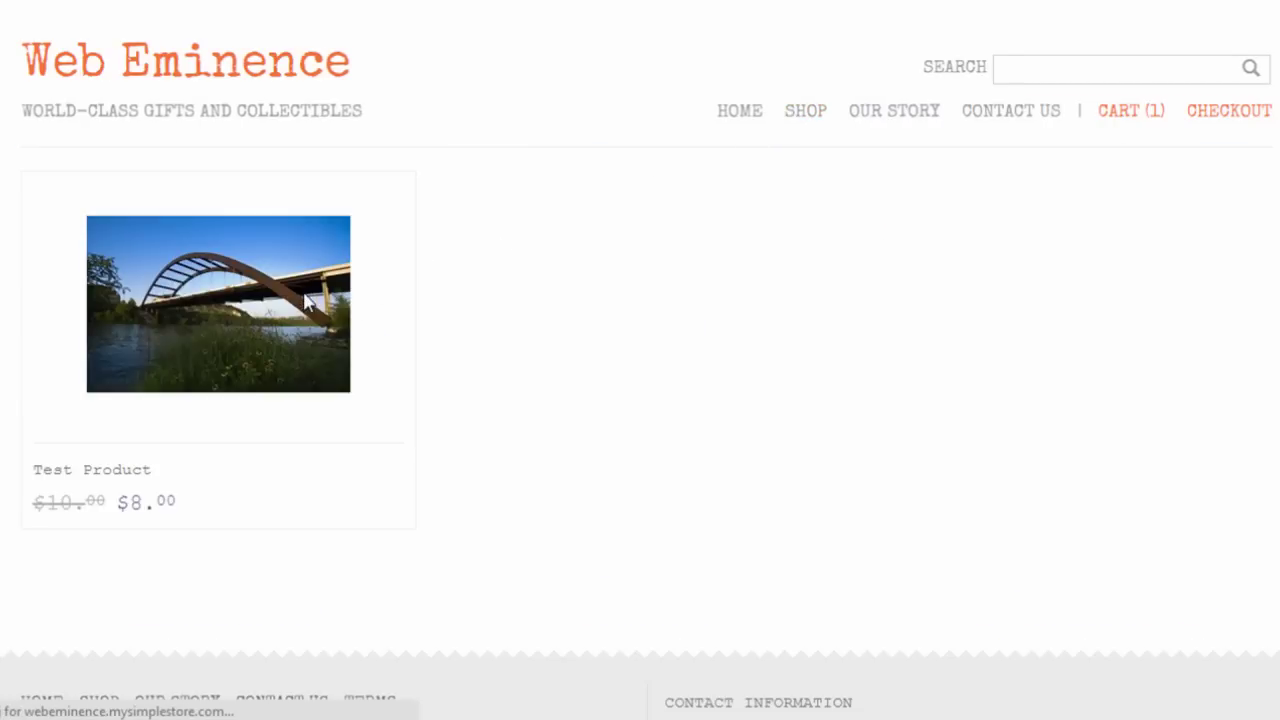
- Review the Test Product page's photos, $8.00 sale price, description and featured products
{"action": "left_click", "coordinate": [308, 303]}
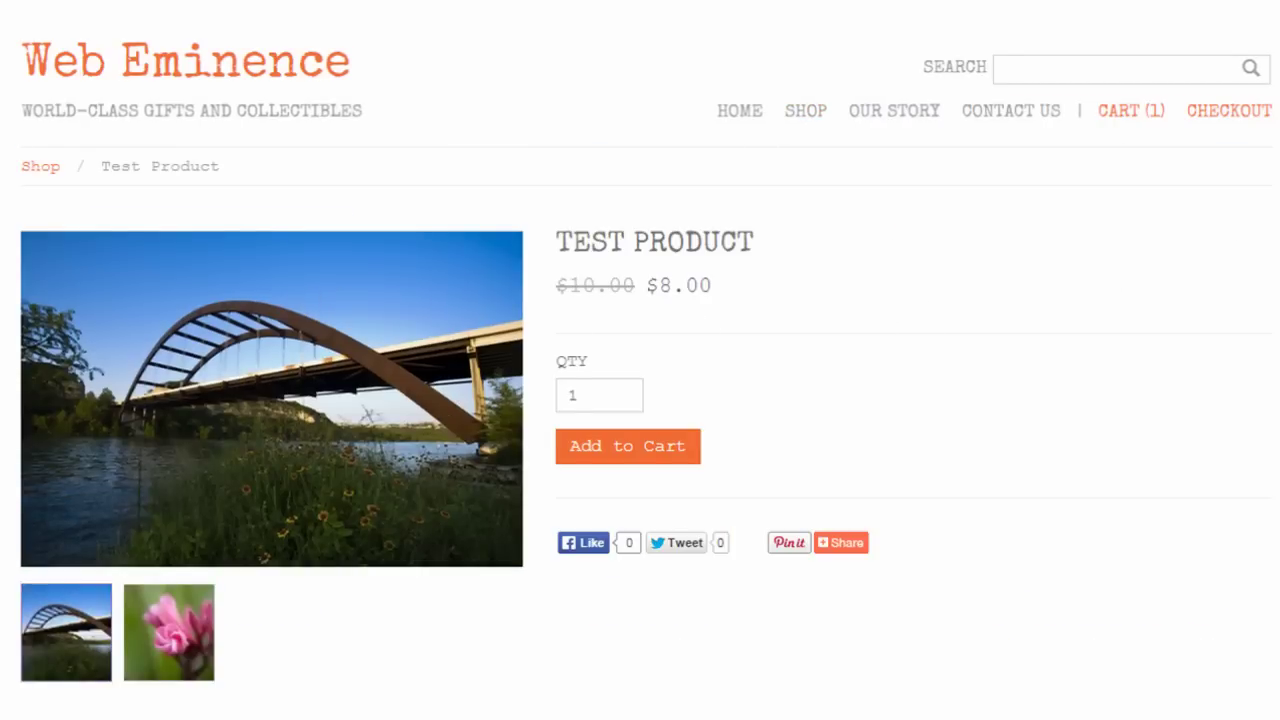
{"action": "scroll", "coordinate": [640, 360], "scroll_direction": "down", "scroll_amount": 5}
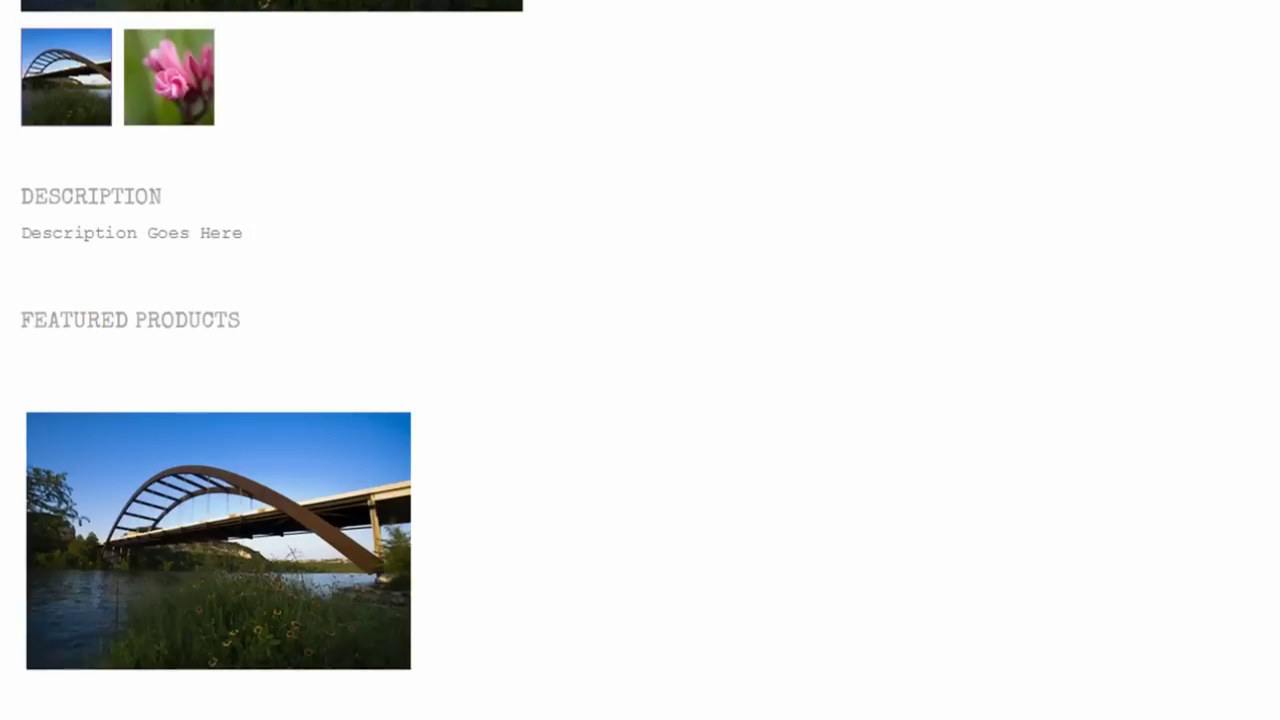
{"action": "scroll", "coordinate": [640, 360], "scroll_direction": "down", "scroll_amount": 2}
{"action": "scroll", "coordinate": [640, 360], "scroll_direction": "up", "scroll_amount": 5}
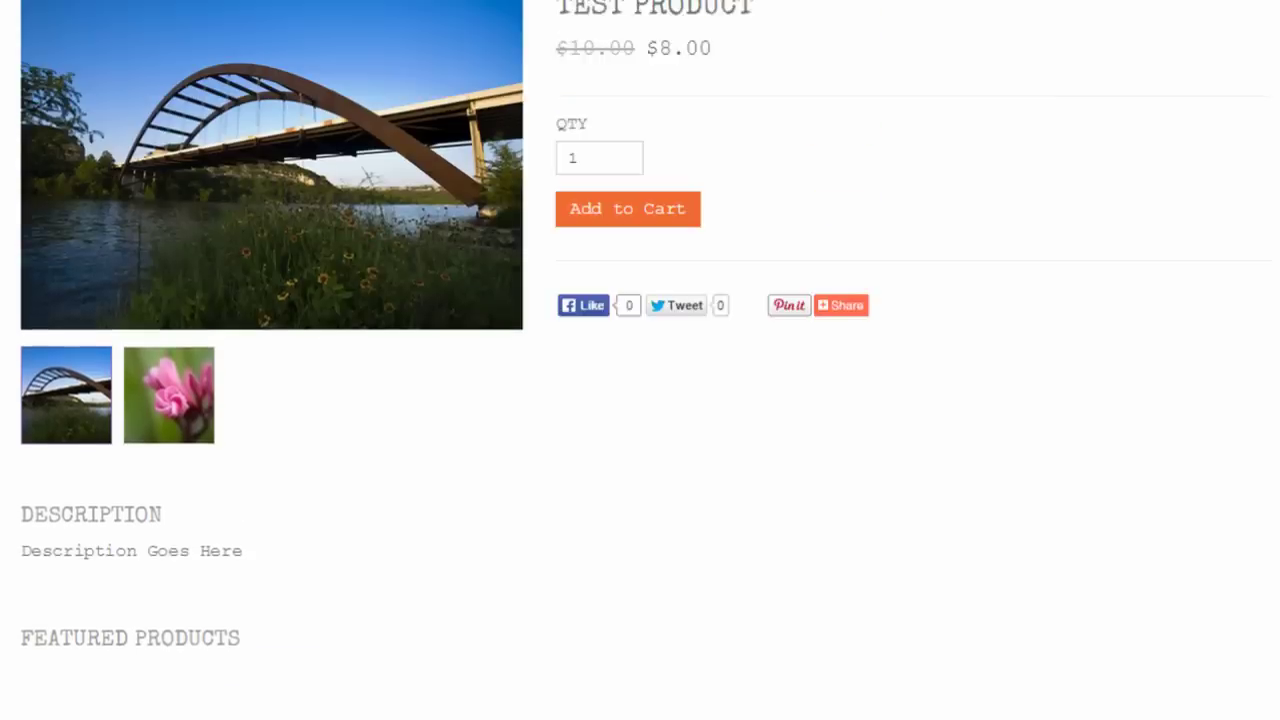
{"action": "scroll", "coordinate": [640, 360], "scroll_direction": "up", "scroll_amount": 2}
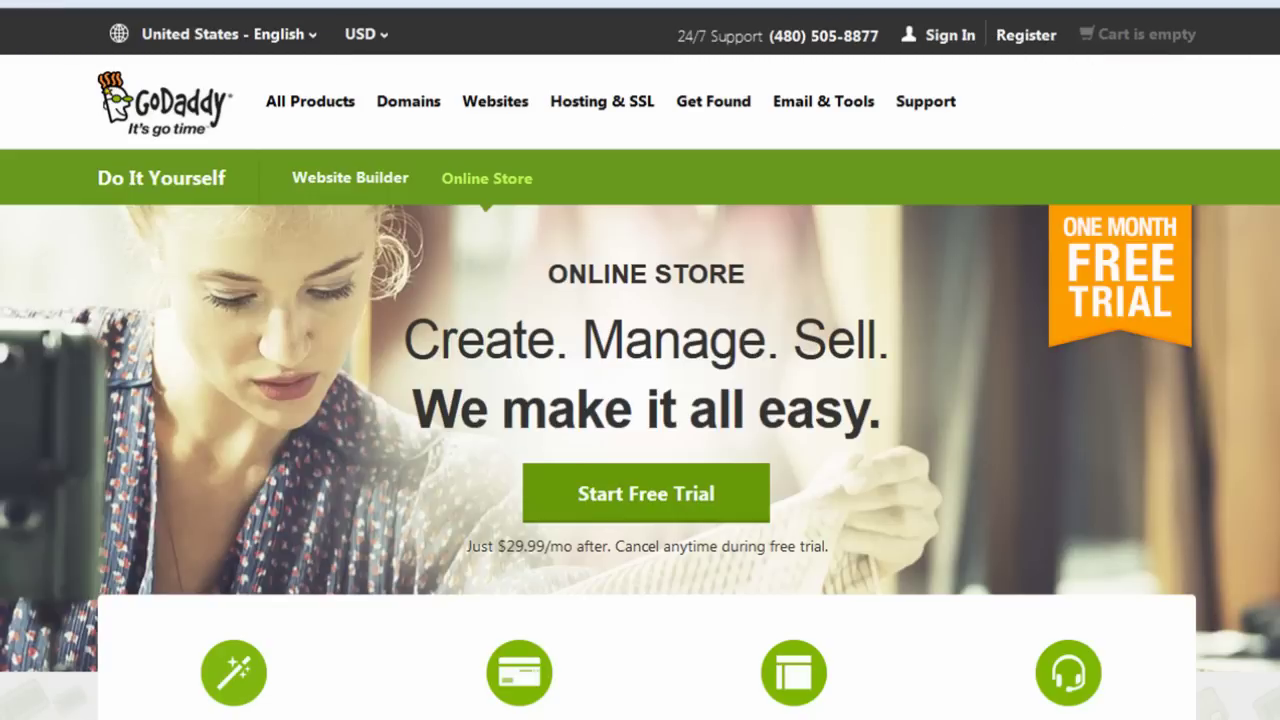
- Scroll down through the GoDaddy Online Store overview's feature sections
{"action": "scroll", "coordinate": [640, 364], "scroll_direction": "down", "scroll_amount": 3}
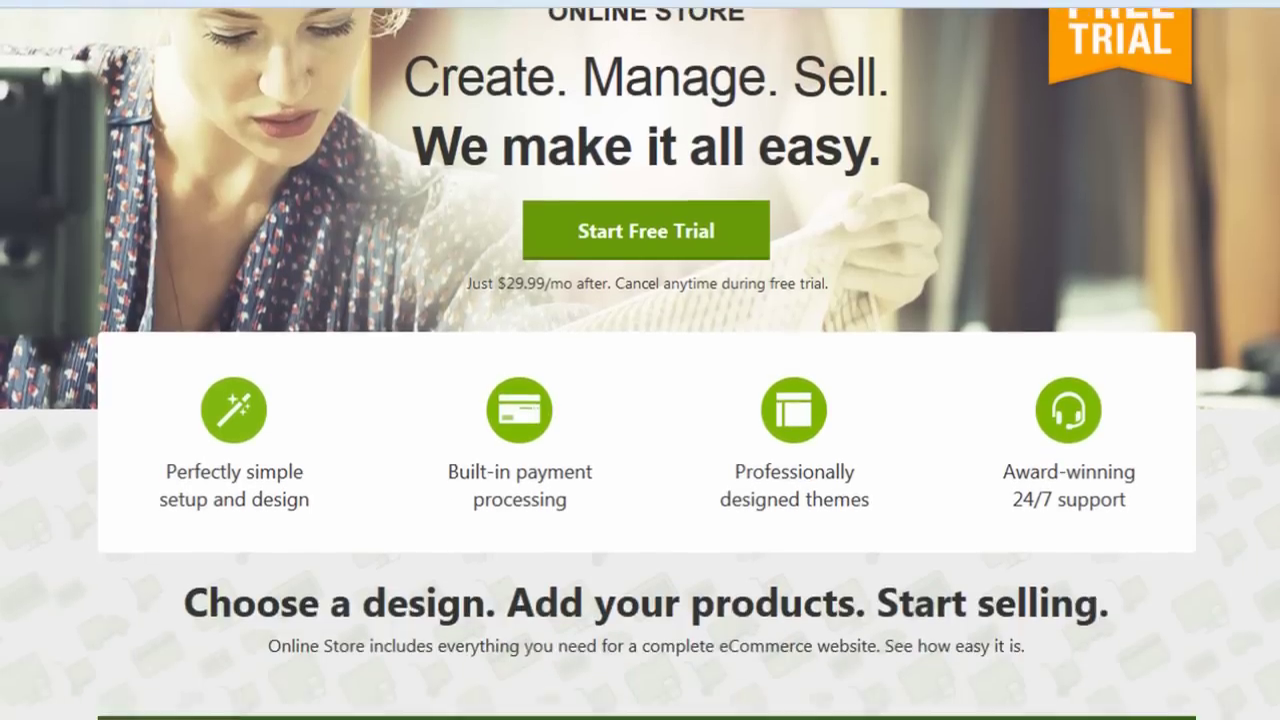
{"action": "scroll", "coordinate": [640, 364], "scroll_direction": "down", "scroll_amount": 4}
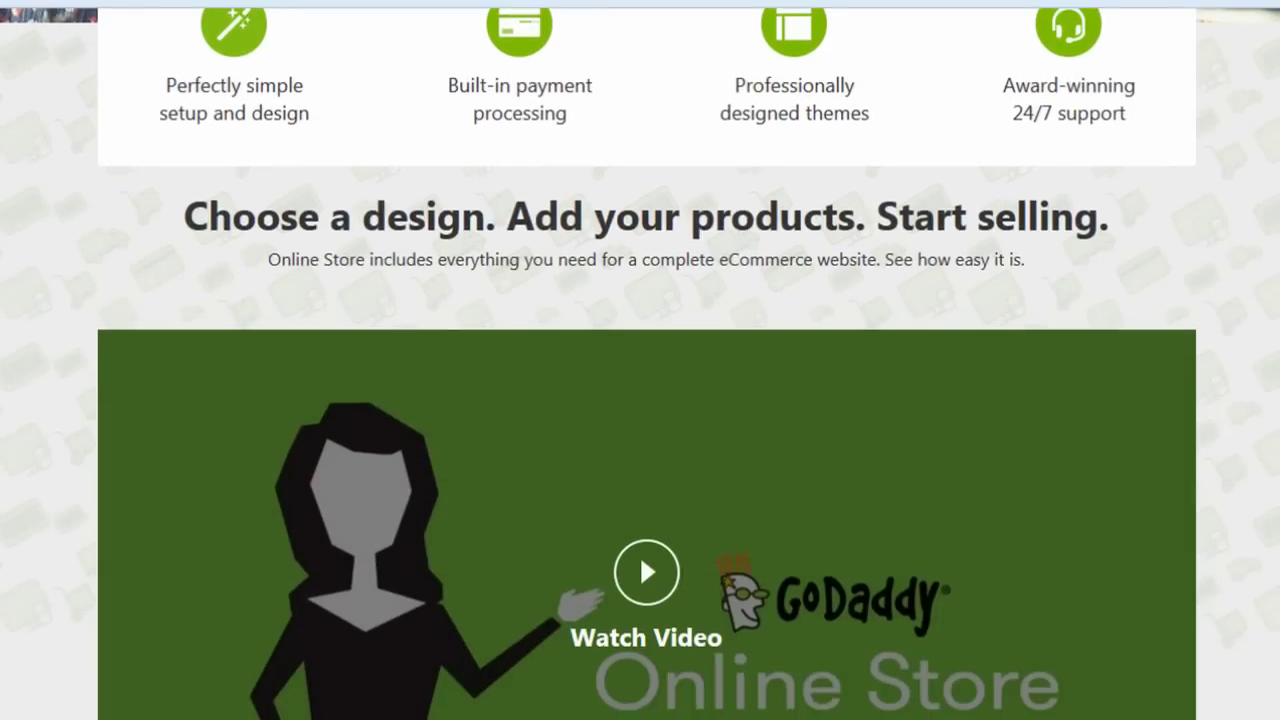
{"action": "scroll", "coordinate": [640, 364], "scroll_direction": "down", "scroll_amount": 4}
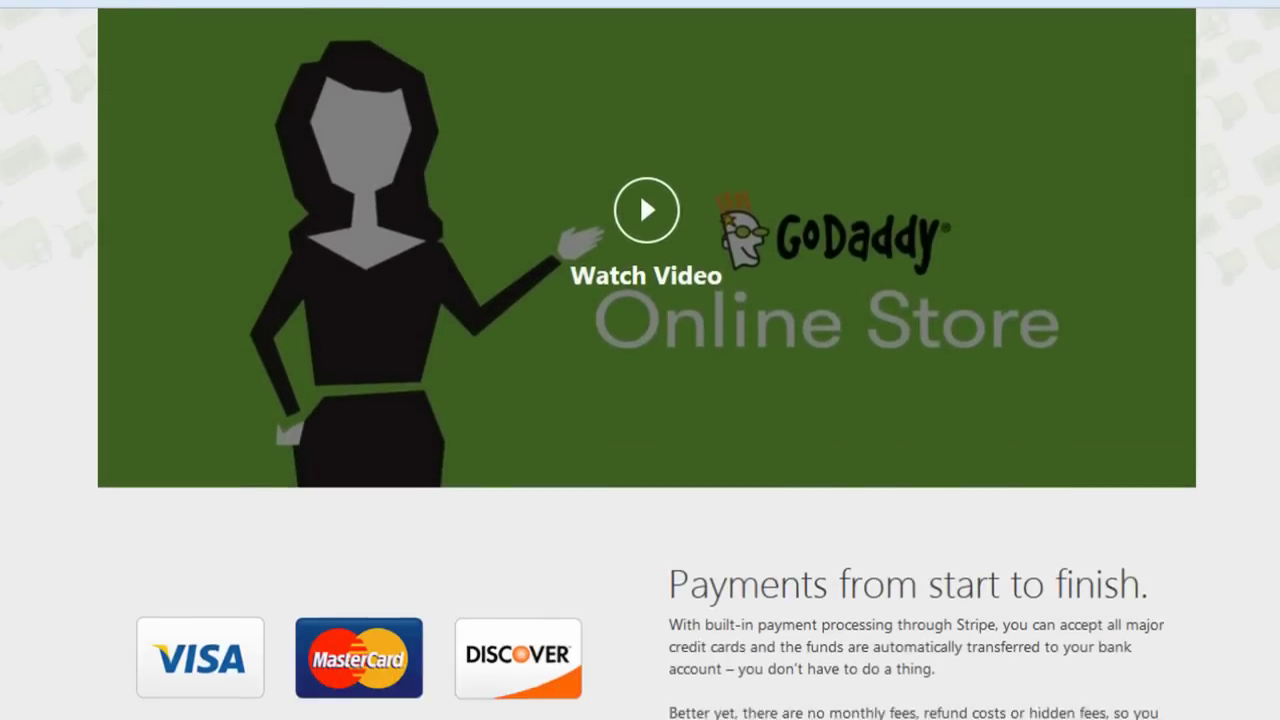
{"action": "scroll", "coordinate": [640, 364], "scroll_direction": "down", "scroll_amount": 5}
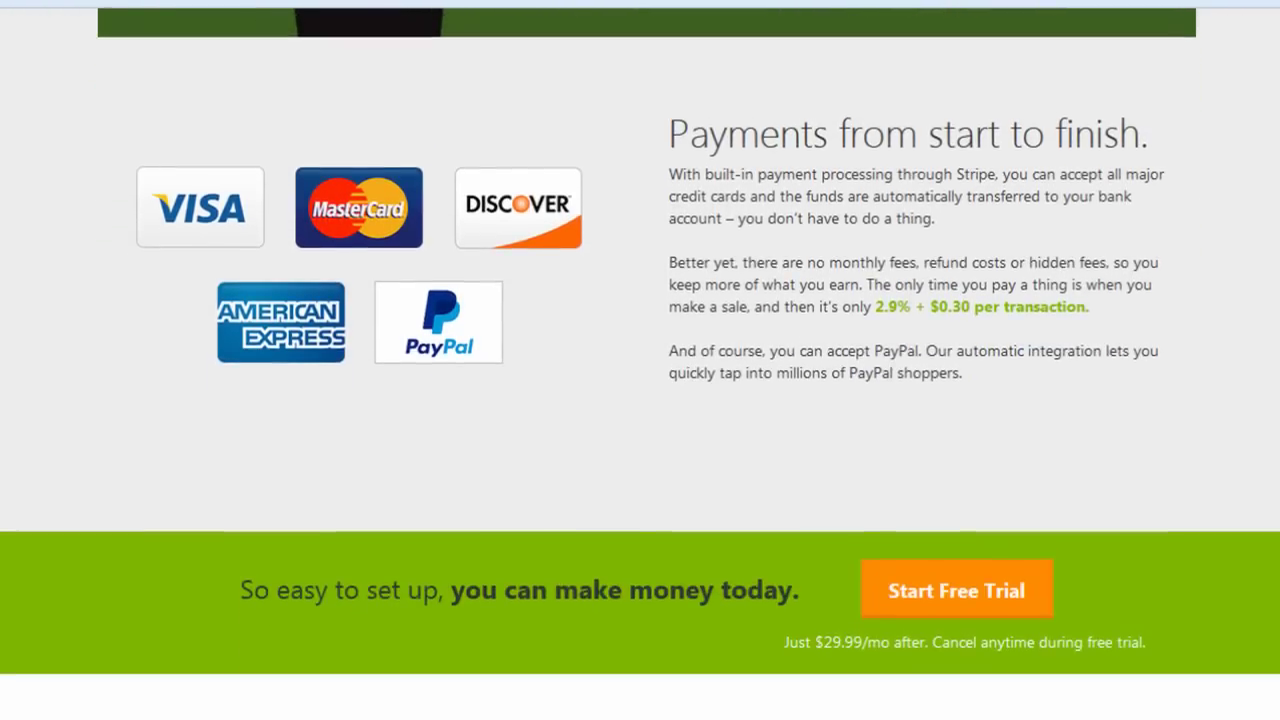
{"action": "scroll", "coordinate": [640, 364], "scroll_direction": "down", "scroll_amount": 4}
{"action": "scroll", "coordinate": [640, 364], "scroll_direction": "down", "scroll_amount": 4}
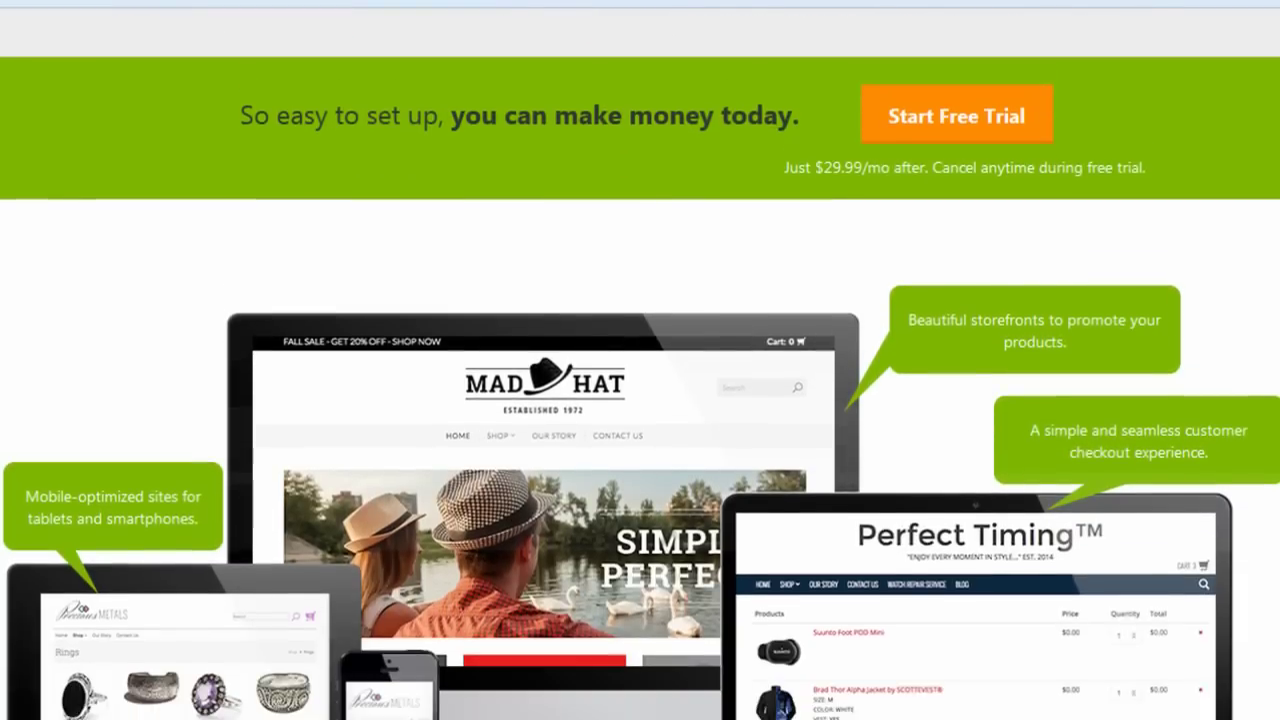
{"action": "scroll", "coordinate": [640, 364], "scroll_direction": "down", "scroll_amount": 6}
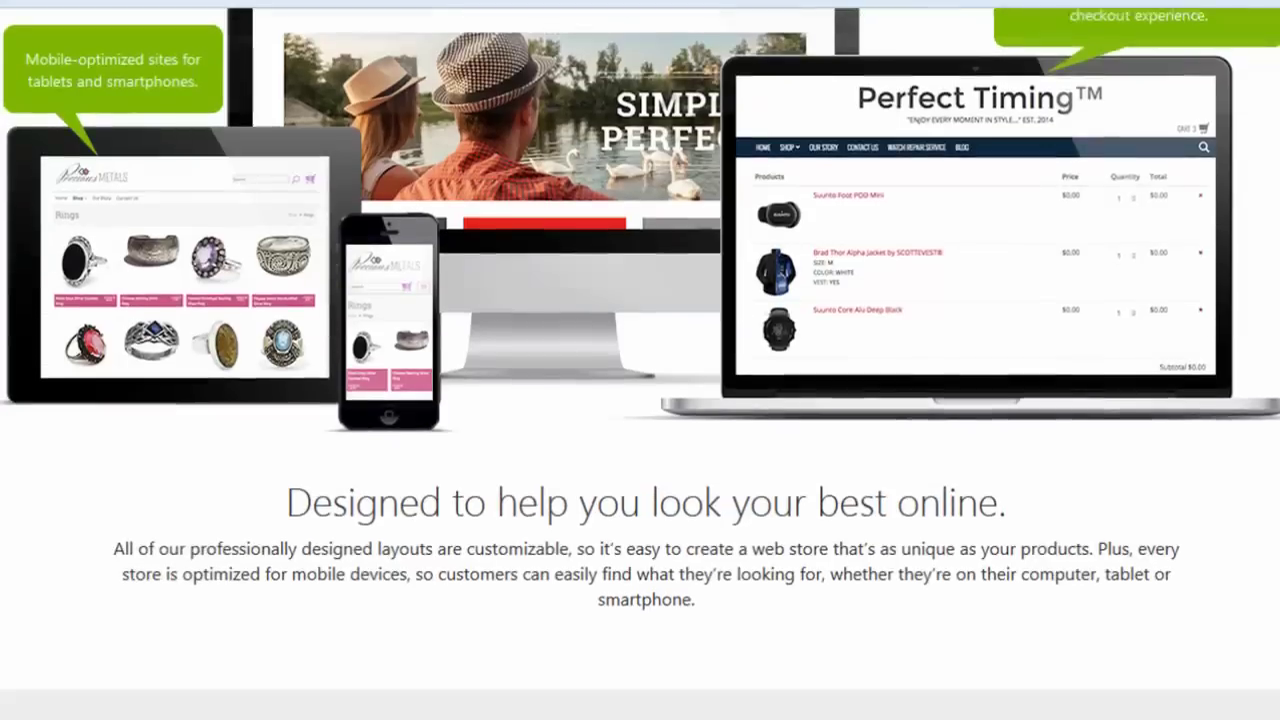
{"action": "scroll", "coordinate": [640, 364], "scroll_direction": "down", "scroll_amount": 7}
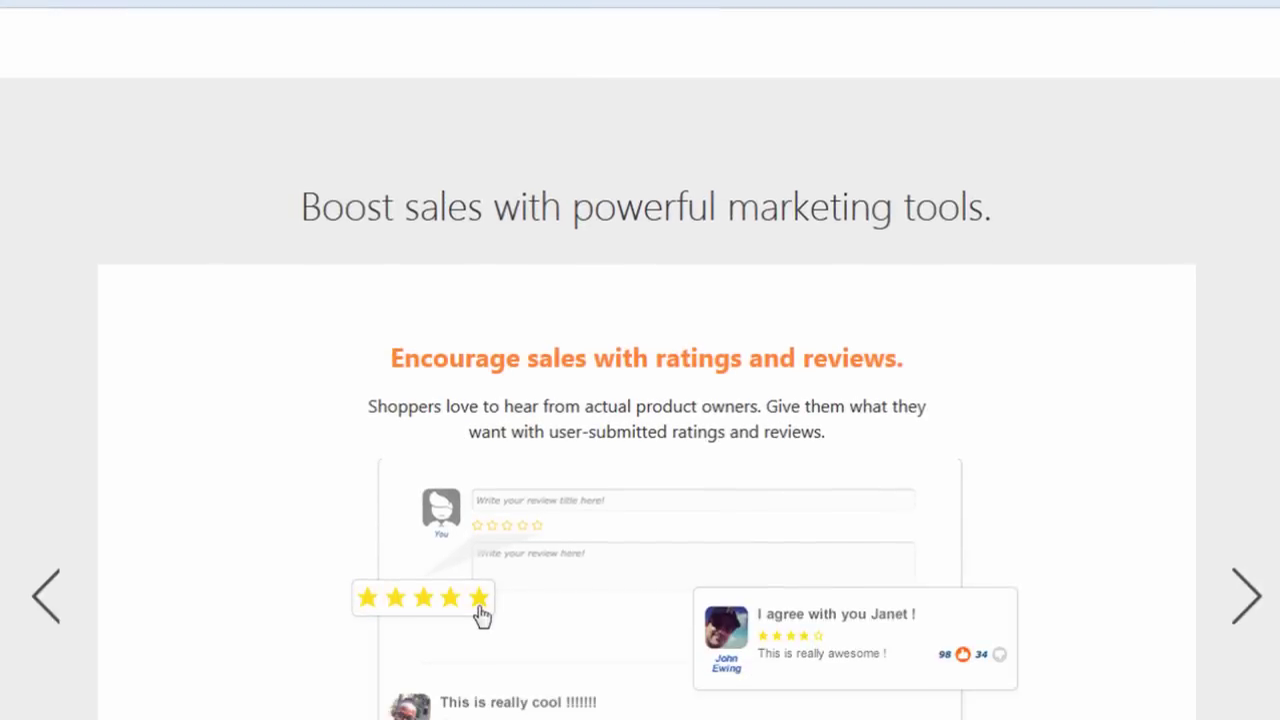
{"action": "scroll", "coordinate": [640, 364], "scroll_direction": "down", "scroll_amount": 6}
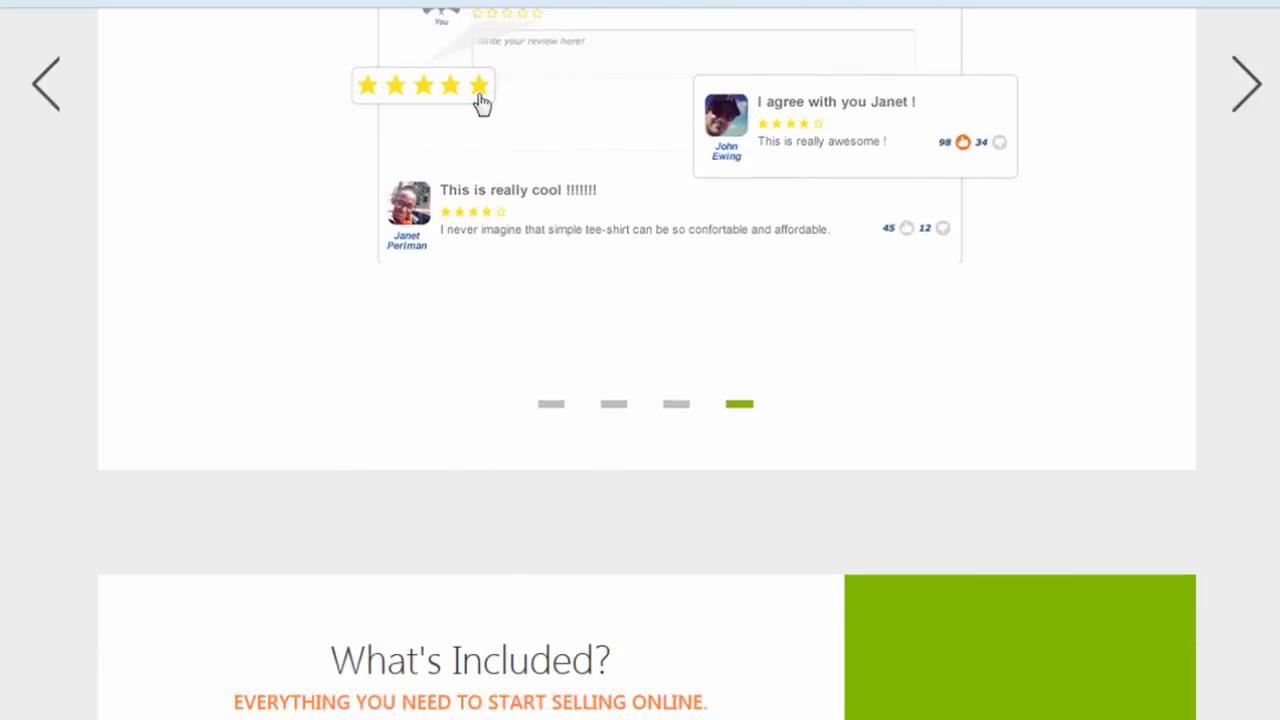
{"action": "scroll", "coordinate": [640, 364], "scroll_direction": "down", "scroll_amount": 6}
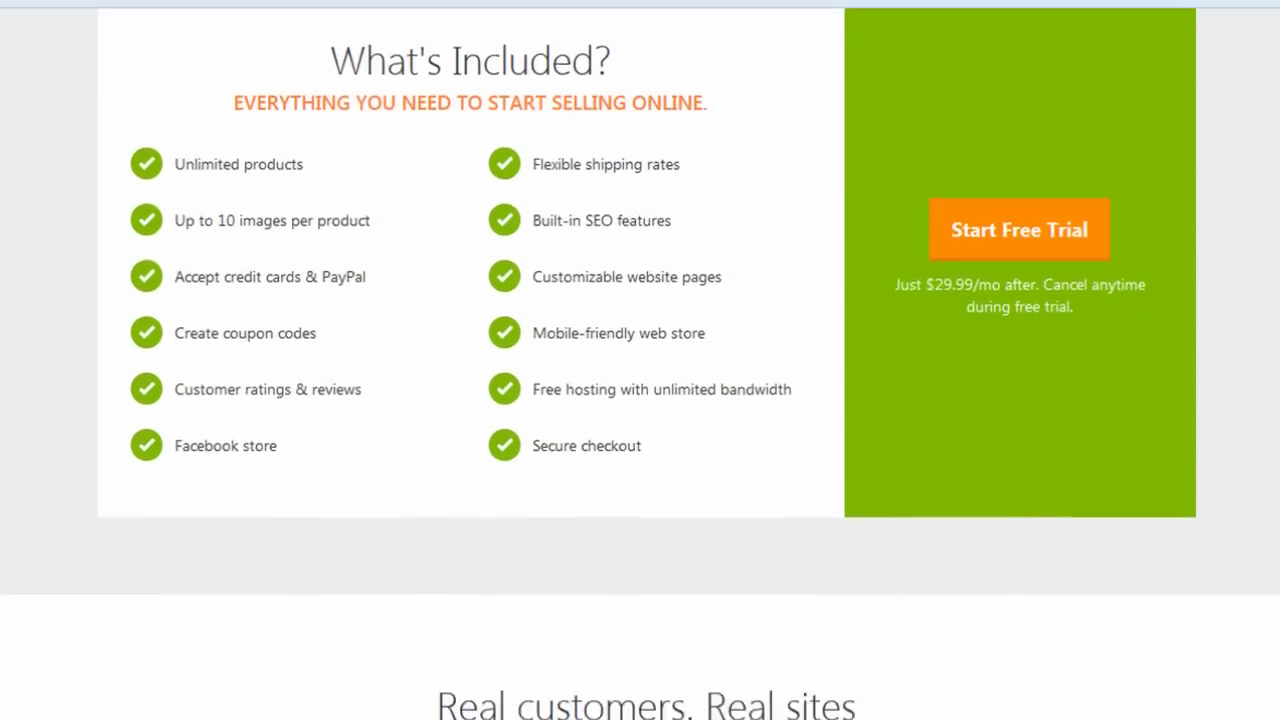
{"action": "scroll", "coordinate": [640, 364], "scroll_direction": "down", "scroll_amount": 4}
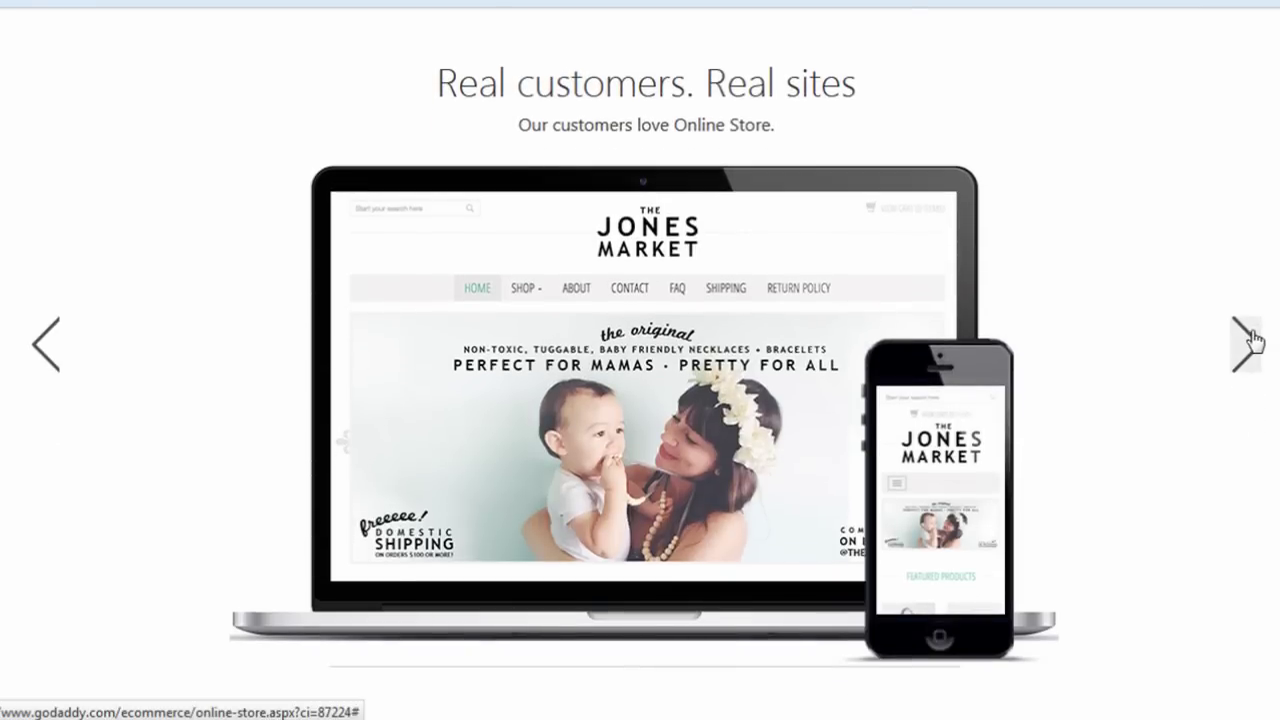
- Flip through seven example stores in the 'Real customers. Real sites' carousel
{"action": "left_click", "coordinate": [1253, 341]}
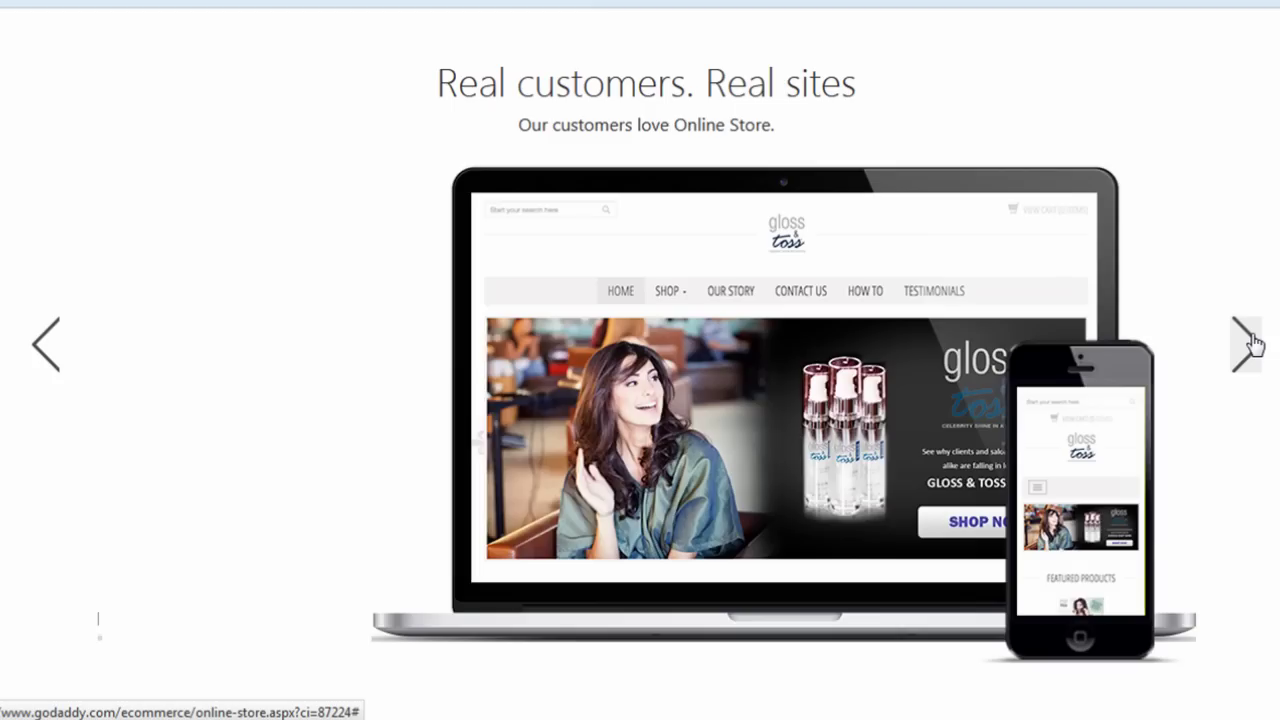
{"action": "left_click", "coordinate": [1253, 341]}
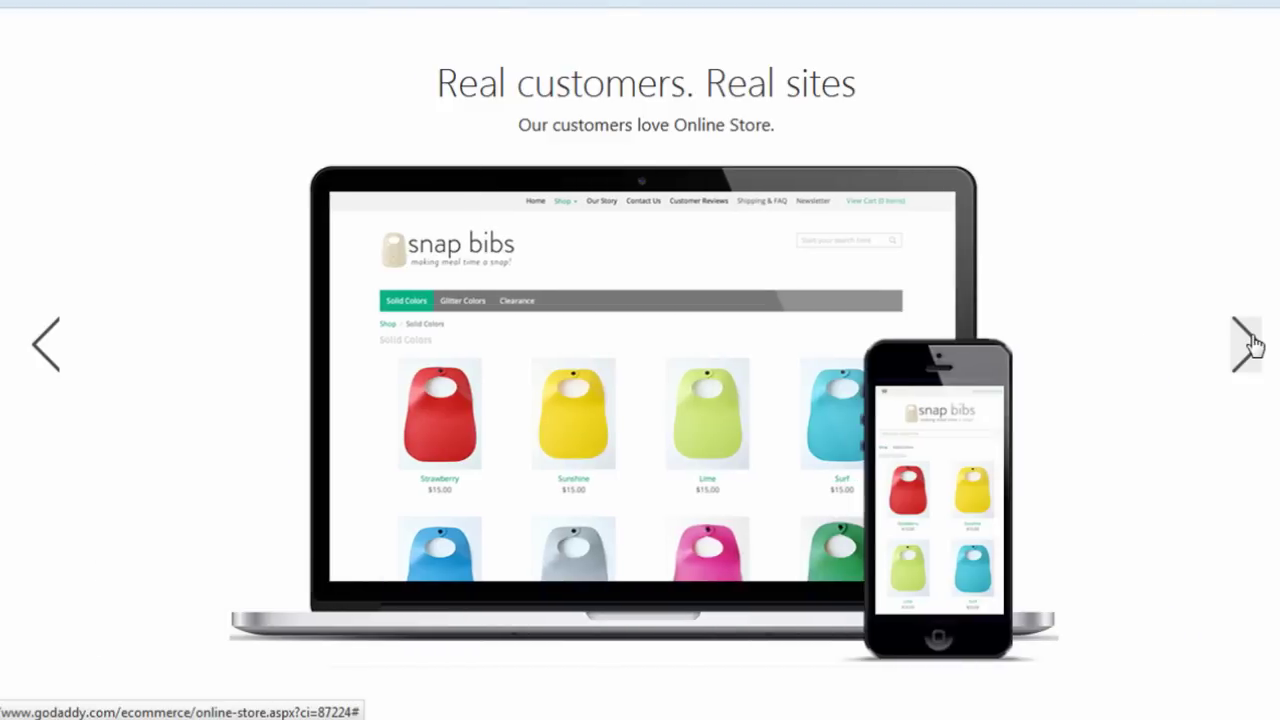
{"action": "left_click", "coordinate": [1253, 341]}
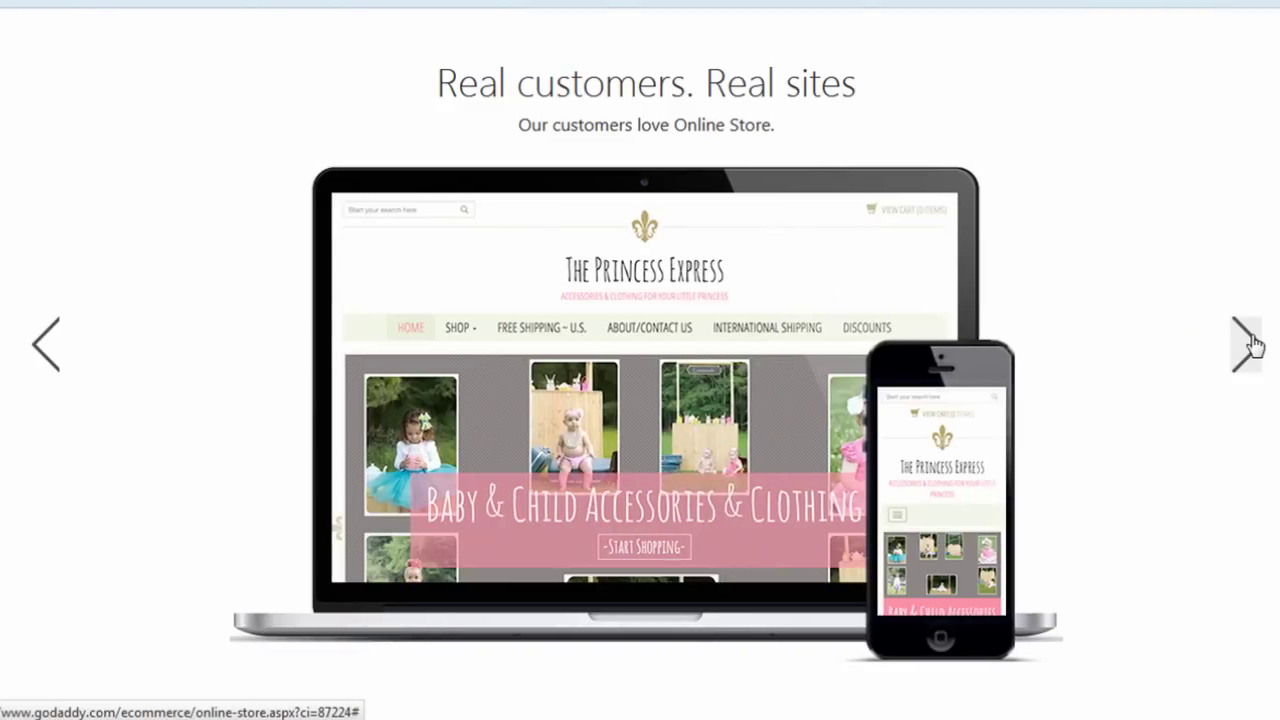
{"action": "left_click", "coordinate": [1253, 341]}
{"action": "left_click", "coordinate": [1253, 341]}
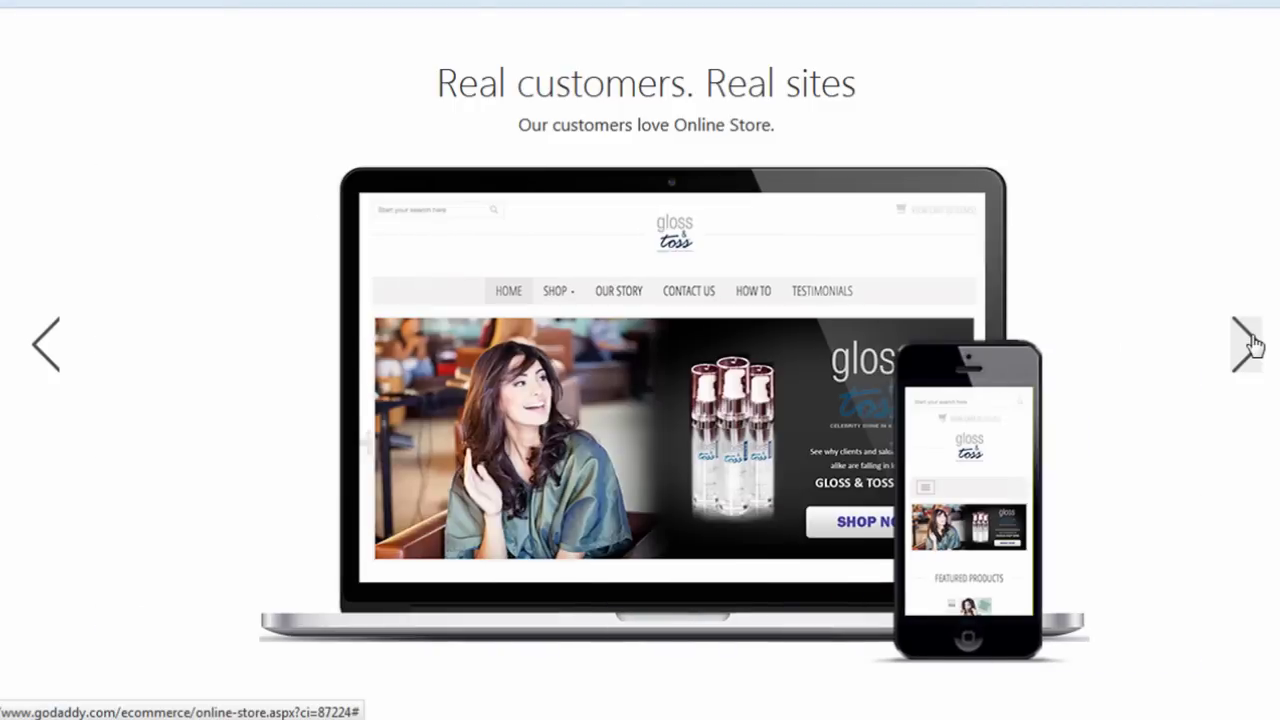
{"action": "left_click", "coordinate": [1253, 341]}
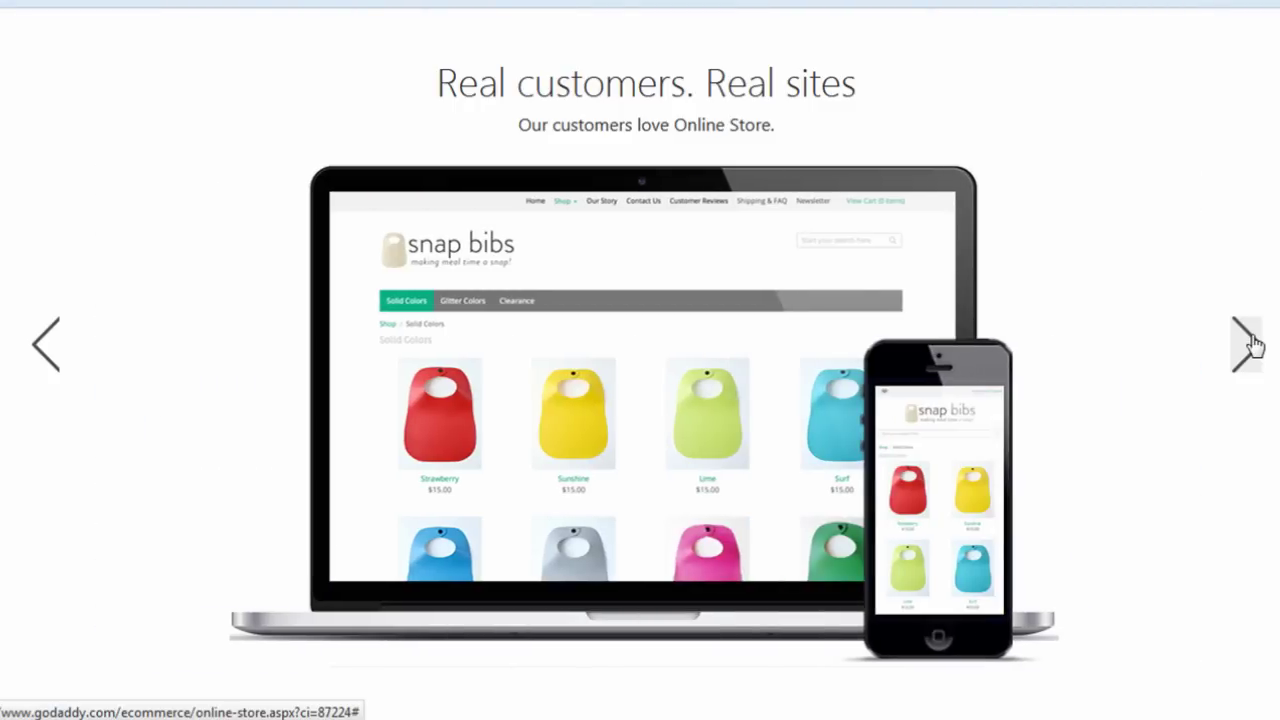
{"action": "left_click", "coordinate": [1253, 341]}
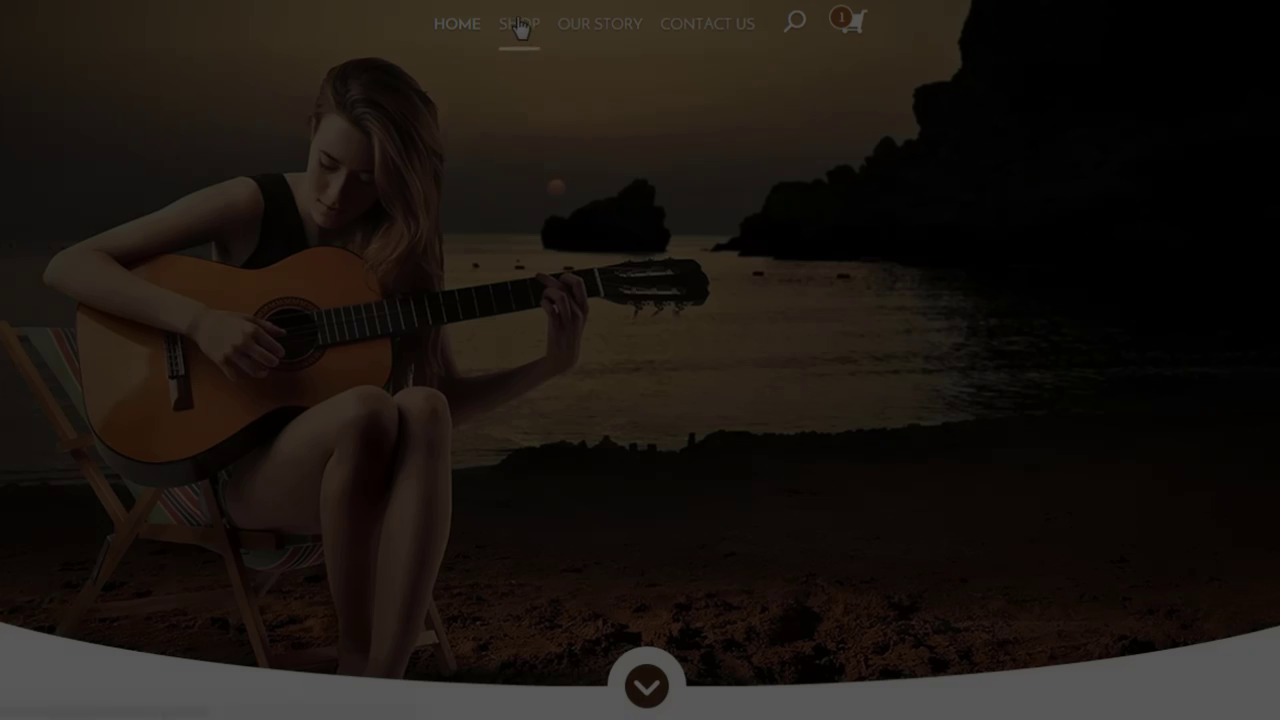